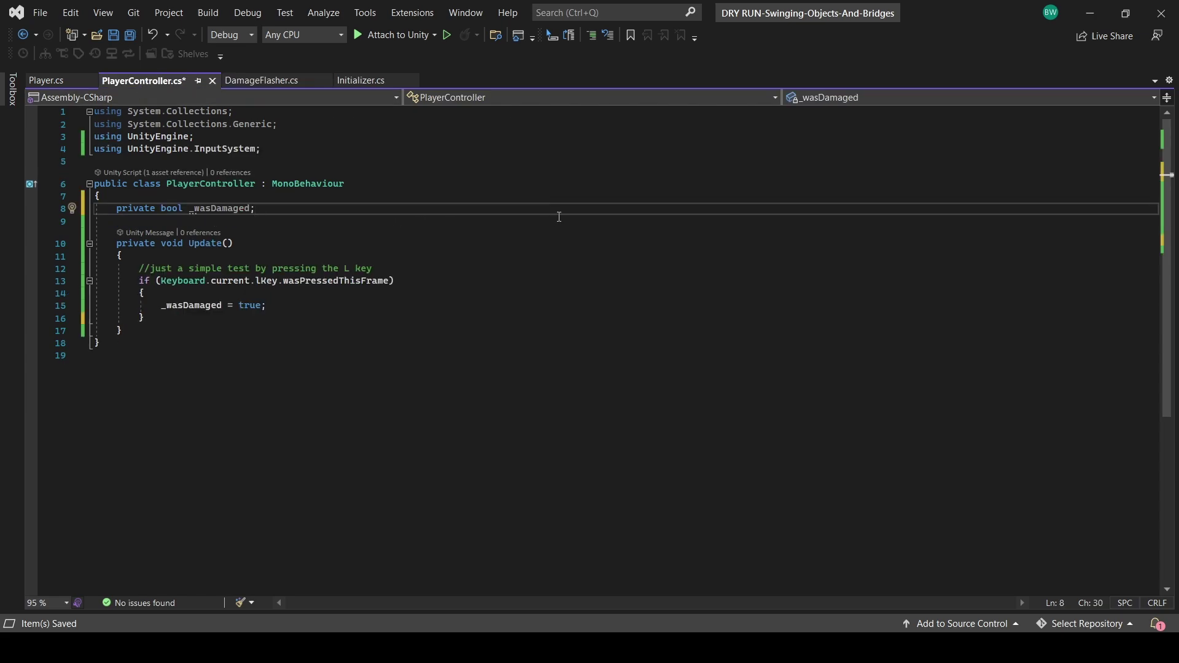
Step: Add a private DamageFlasher _damageFlasher field and assign it with GetComponent<DamageFlasher>() in Start()
{"action": "key", "text": "ctrl+Return"}
{"action": "type", "text": "private DamageFlasher"}
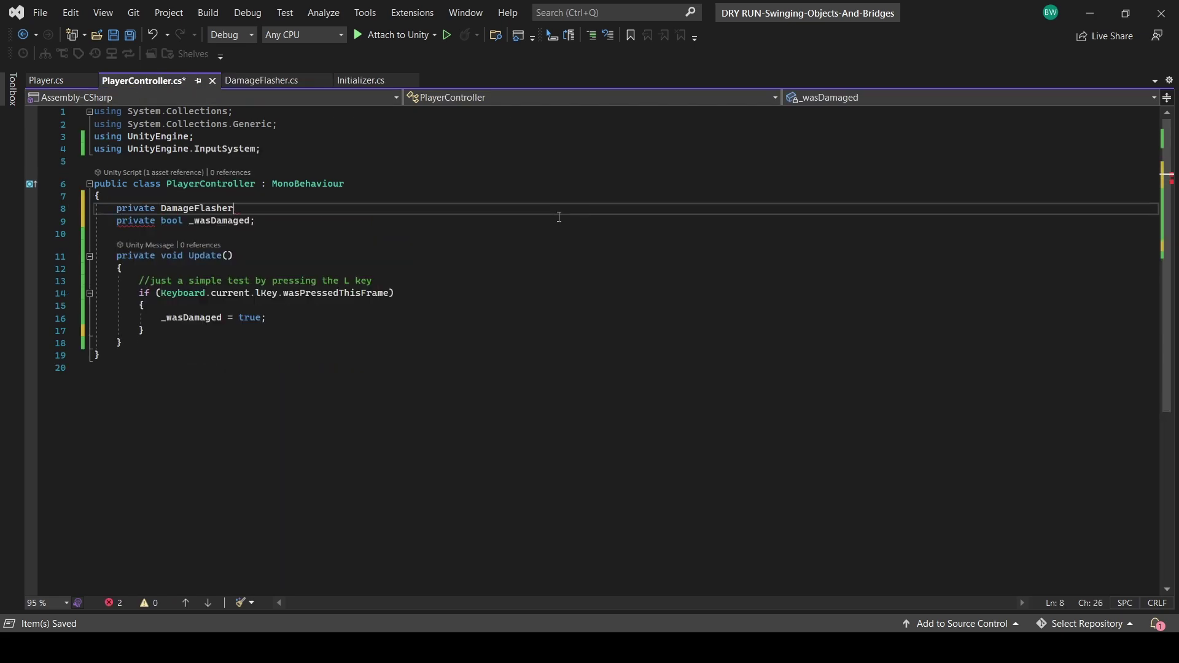
{"action": "type", "text": " _damageFlasher;"}
{"action": "key", "text": "Down"}
{"action": "key", "text": "Down"}
{"action": "key", "text": "Return"}
{"action": "type", "text": "Start"}
{"action": "key", "text": "Tab"}
{"action": "type", "text": "_damageFlasher = GetComponent<DamageFlasher>();"}
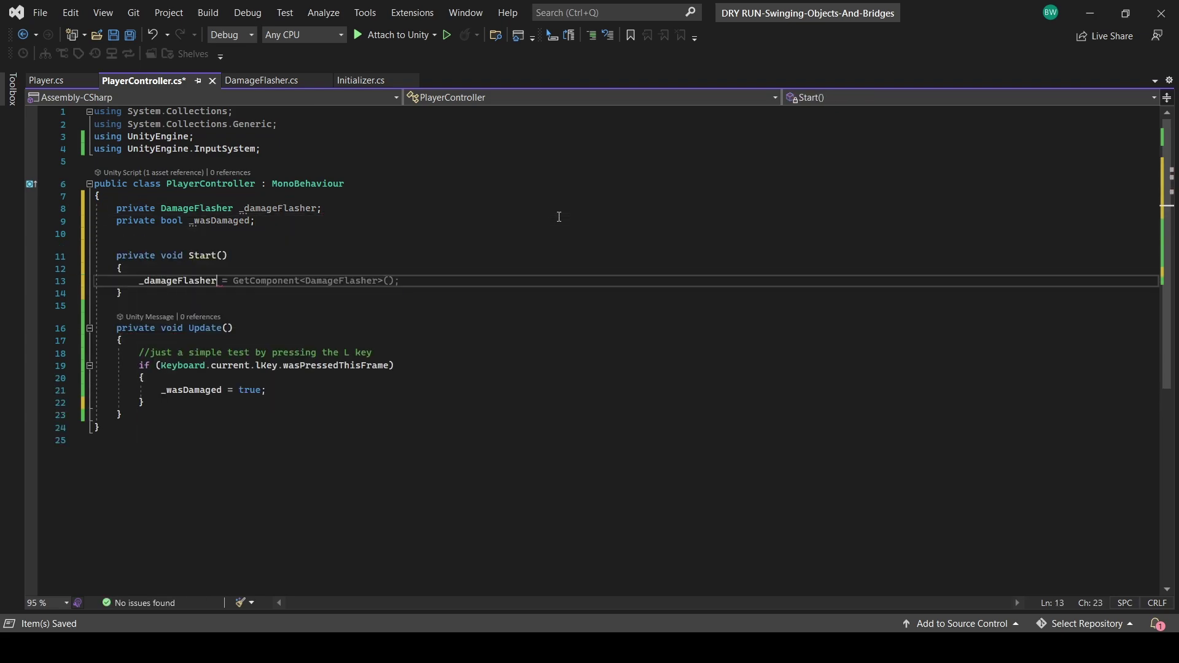
Step: In Update, add an if (_wasDamaged) block that calls _damageFlasher.Flash()
{"action": "key", "text": "Down"}
{"action": "key", "text": "Down"}
{"action": "key", "text": "Down"}
{"action": "key", "text": "Down"}
{"action": "key", "text": "Down"}
{"action": "key", "text": "Down"}
{"action": "key", "text": "Down"}
{"action": "key", "text": "Down"}
{"action": "key", "text": "Down"}
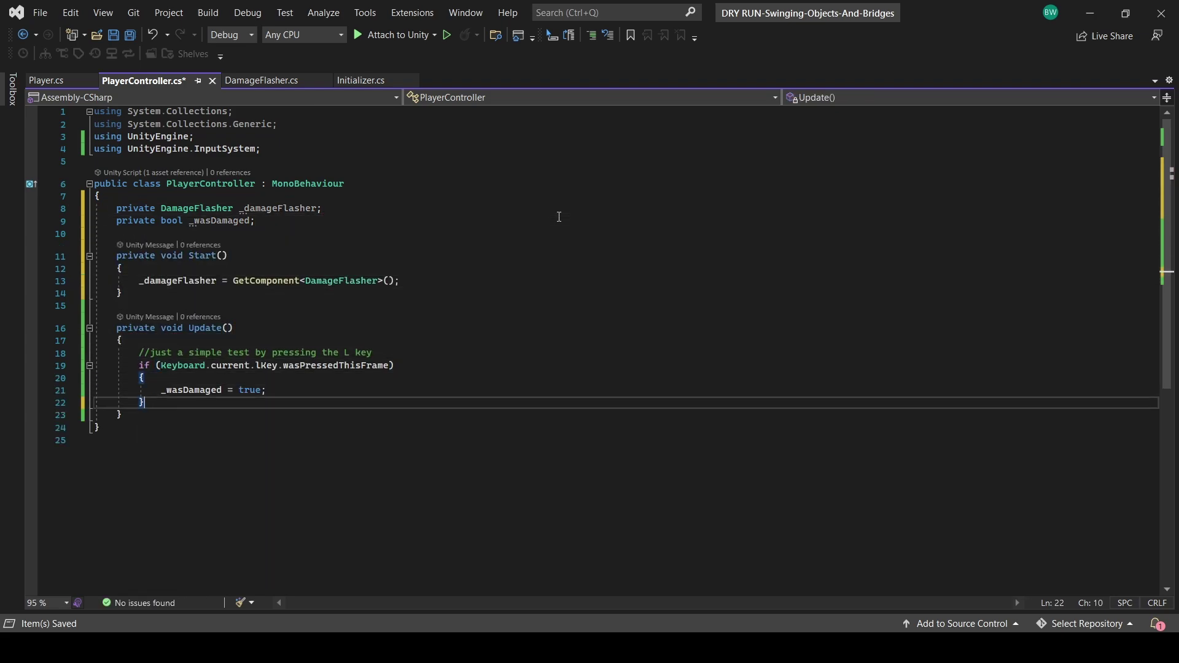
{"action": "key", "text": "Return"}
{"action": "key", "text": "Return"}
{"action": "type", "text": "if (_"}
{"action": "key", "text": "Tab"}
{"action": "key", "text": "Return"}
{"action": "type", "text": "{"}
{"action": "key", "text": "Return"}
{"action": "type", "text": "_damageFlasher.flas"}
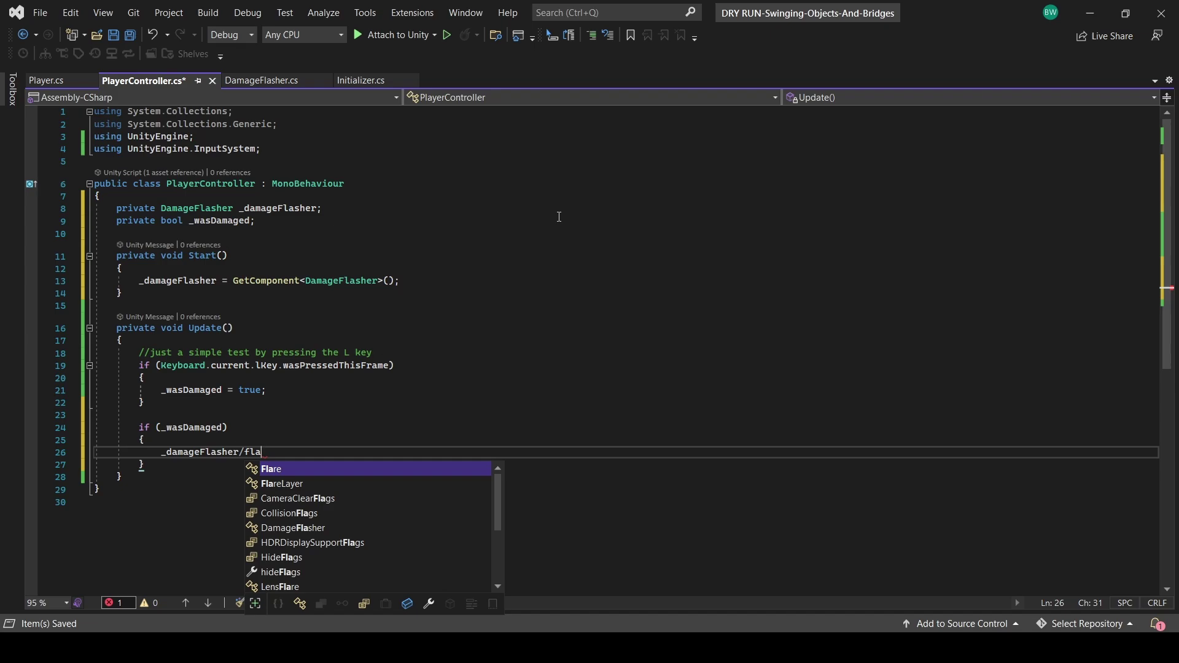
{"action": "type", "text": "();"}
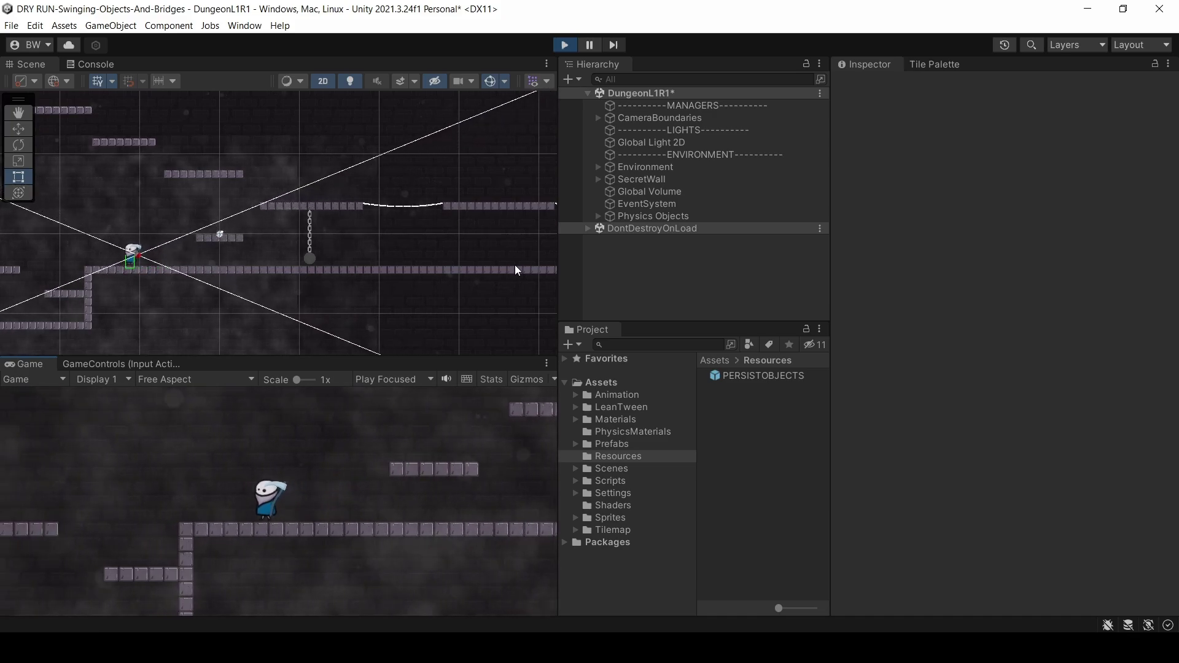
Step: Play the game, run the player with D, and view the NullReferenceException errors in the Console
{"action": "key", "text": "d"}
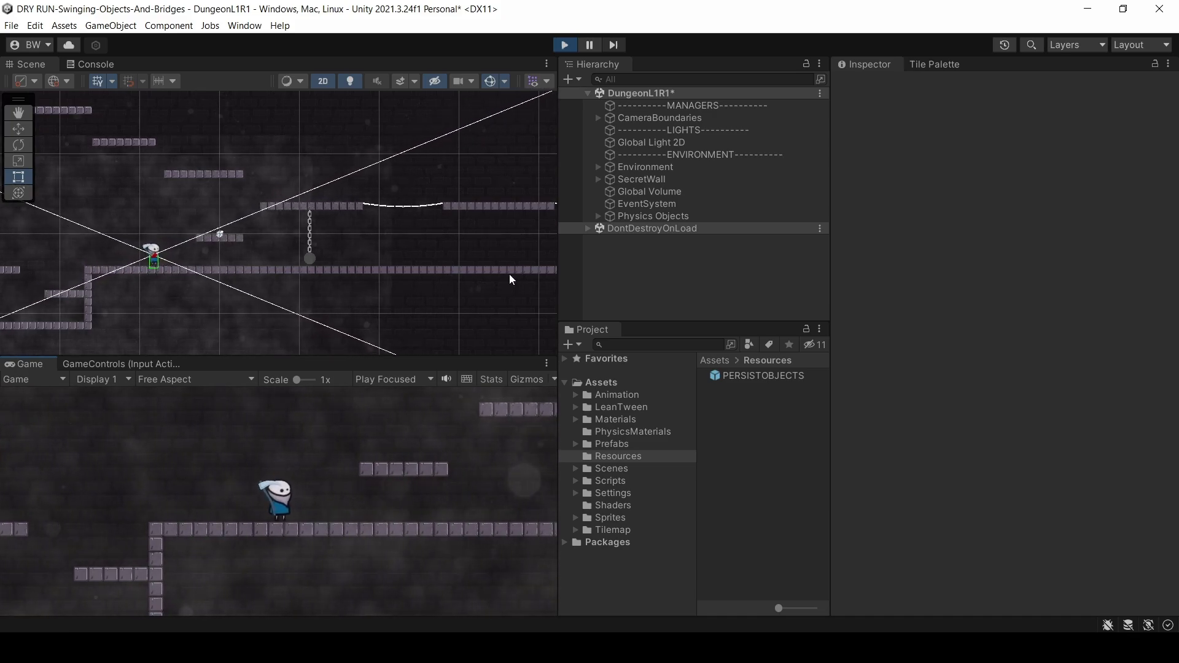
{"action": "left_click", "coordinate": [86, 64]}
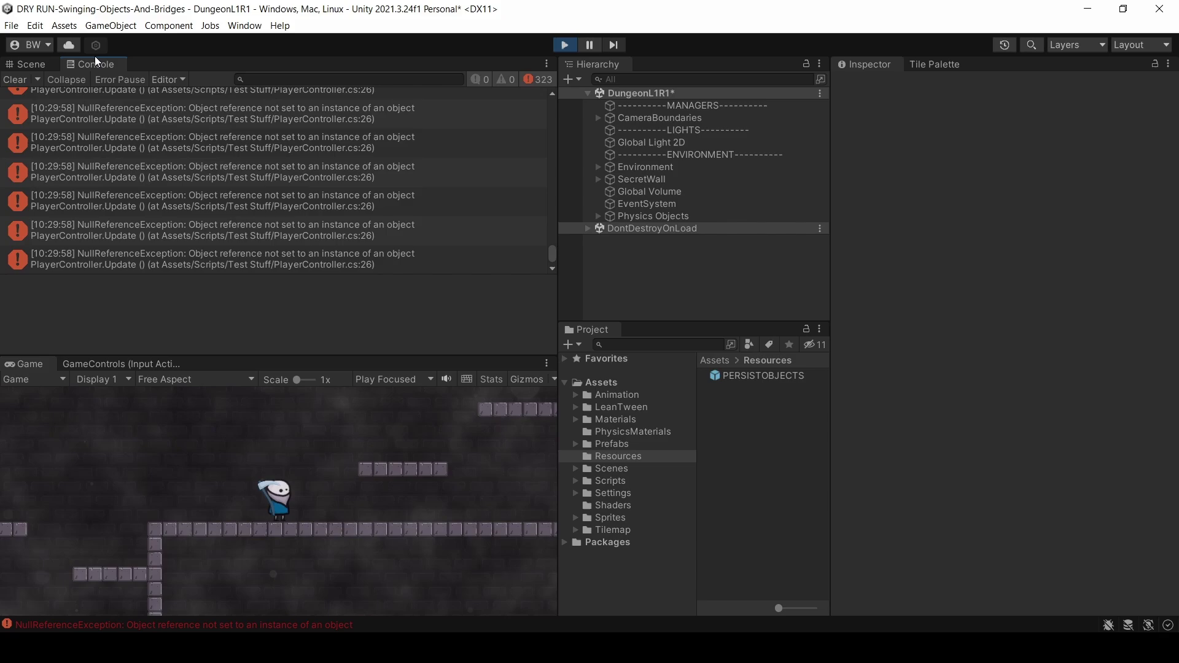
Step: From the error line, replace GetComponent with an if (TryGetComponent(out _damageFlasher)) check in Start
{"action": "double_click", "coordinate": [440, 145]}
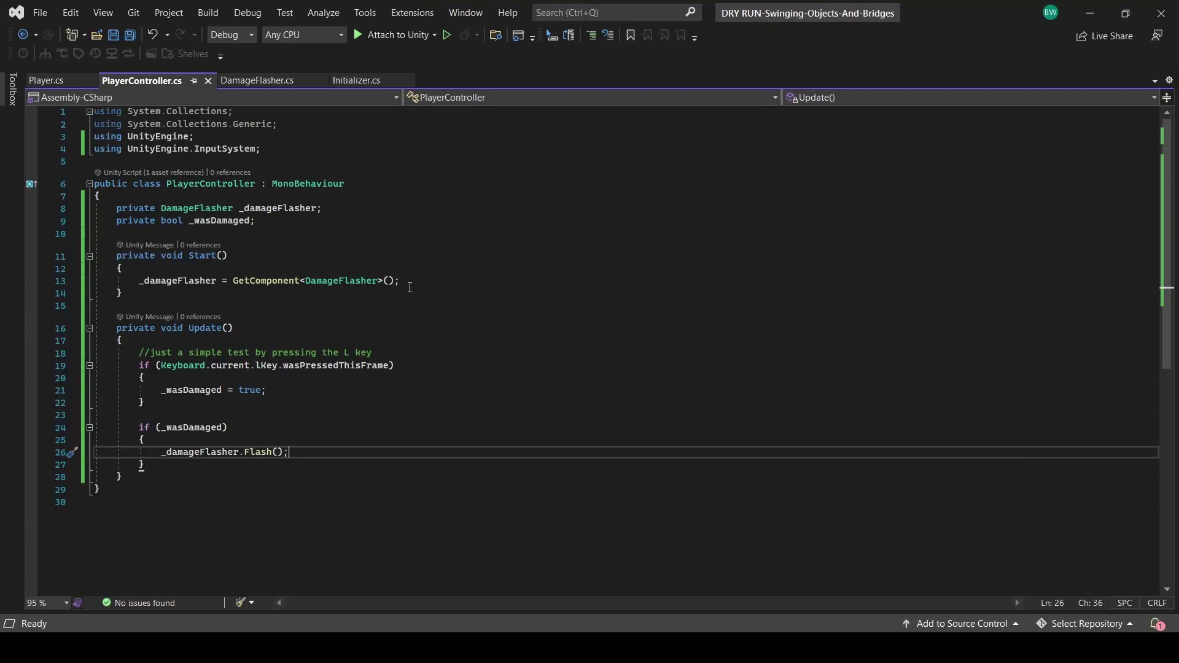
{"action": "left_click_drag", "start_coordinate": [400, 281], "coordinate": [139, 280]}
{"action": "key", "text": "BackSpace"}
{"action": "type", "text": "TryGetComponent"}
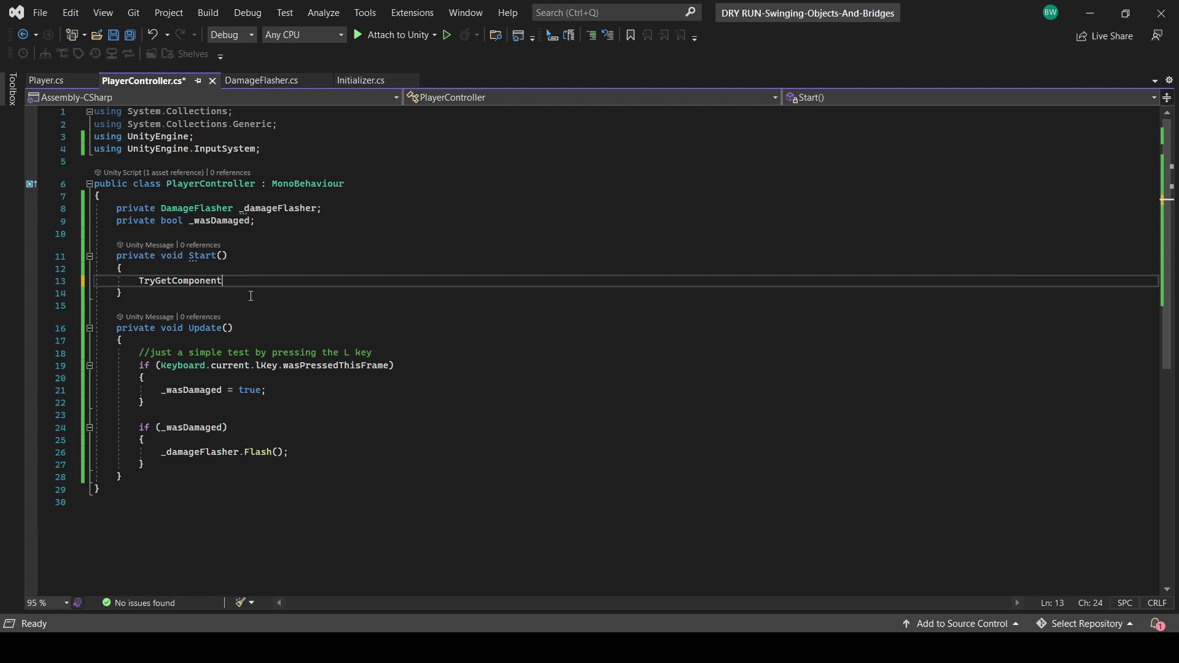
{"action": "type", "text": "(out _damageFlasher"}
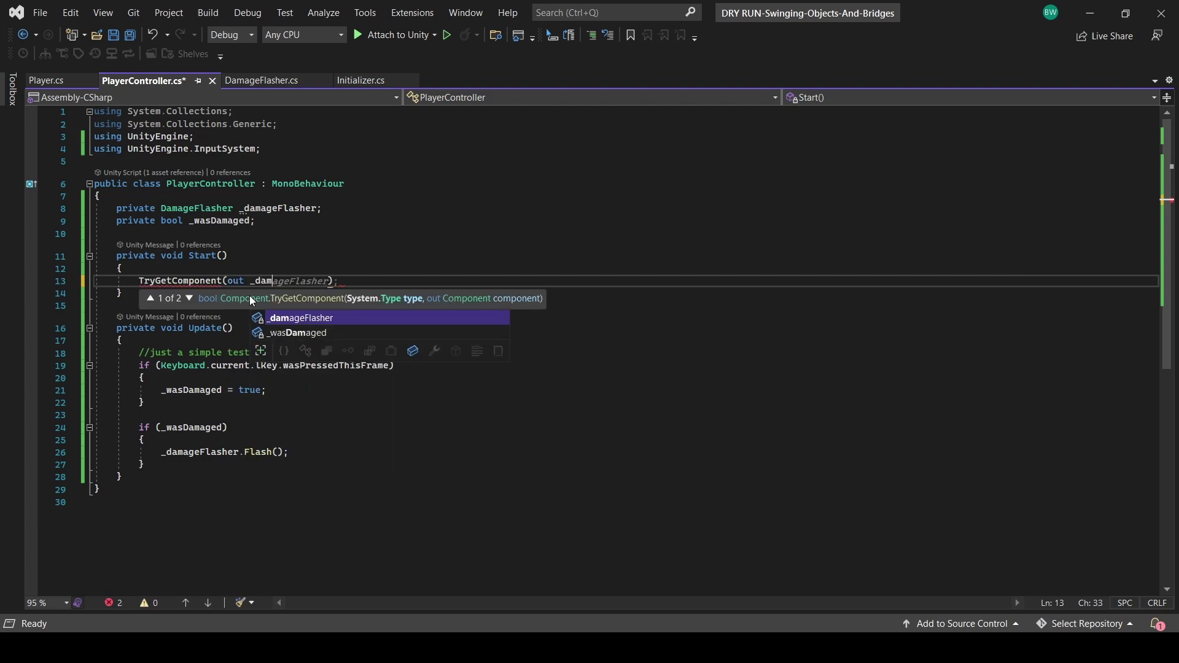
{"action": "type", "text": ");"}
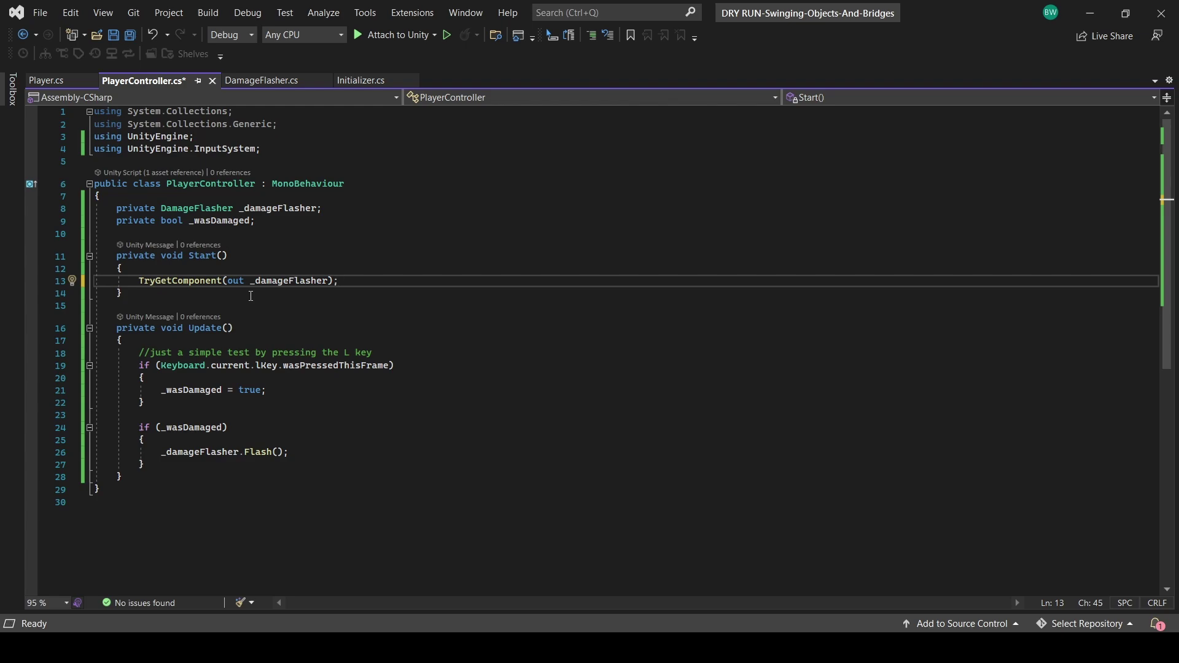
{"action": "key", "text": "Home"}
{"action": "type", "text": "if ("}
{"action": "key", "text": "End"}
{"action": "key", "text": "BackSpace"}
{"action": "type", "text": ")"}
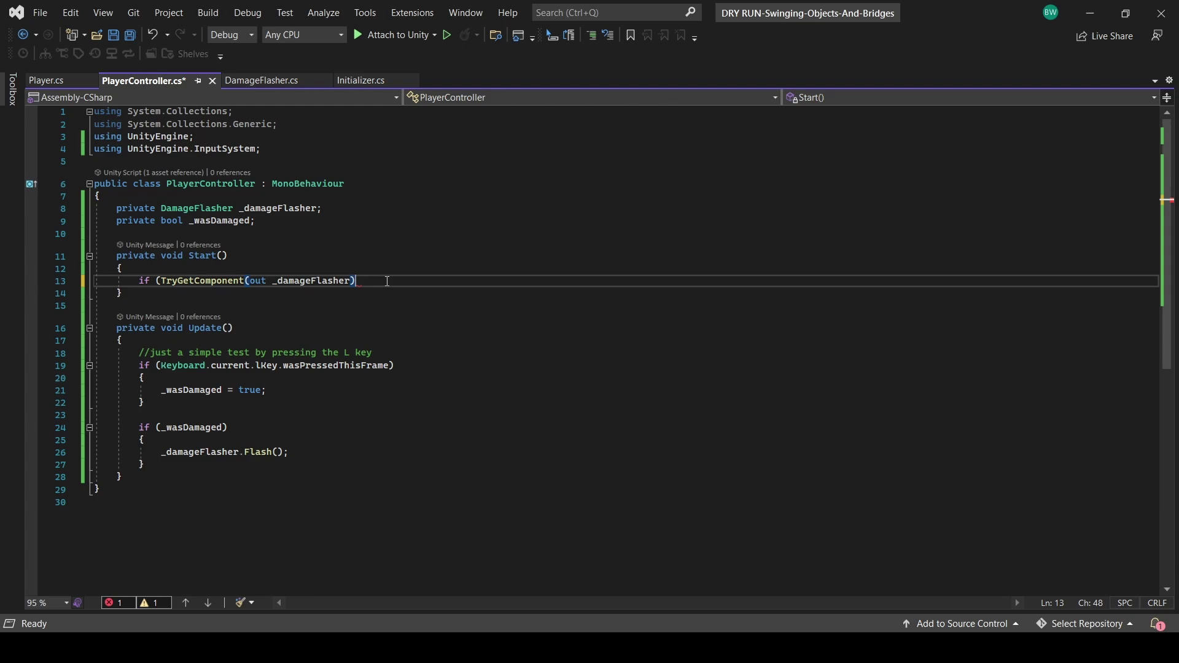
{"action": "key", "text": "Return"}
{"action": "type", "text": "{"}
Step: Add a private bool _canFlash set true/false by that check, save, and add && _canFlash to the flash condition
{"action": "key", "text": "Return"}
{"action": "left_click", "coordinate": [276, 229]}
{"action": "key", "text": "Return"}
{"action": "key", "text": "Return"}
{"action": "type", "text": "private bool _canFlash;"}
{"action": "key", "text": "Down"}
{"action": "key", "text": "Down"}
{"action": "key", "text": "Down"}
{"action": "key", "text": "Down"}
{"action": "key", "text": "Down"}
{"action": "key", "text": "Down"}
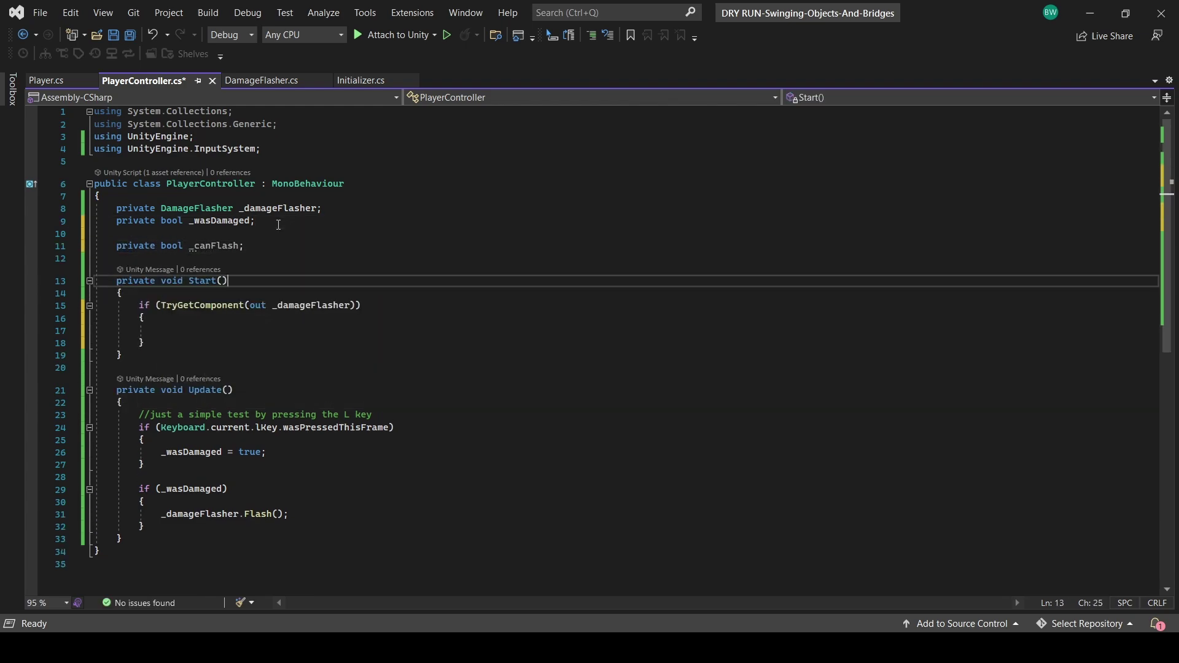
{"action": "type", "text": "_canFlash = true;"}
{"action": "key", "text": "Down"}
{"action": "key", "text": "Return"}
{"action": "type", "text": "else { _canFlash = false; }"}
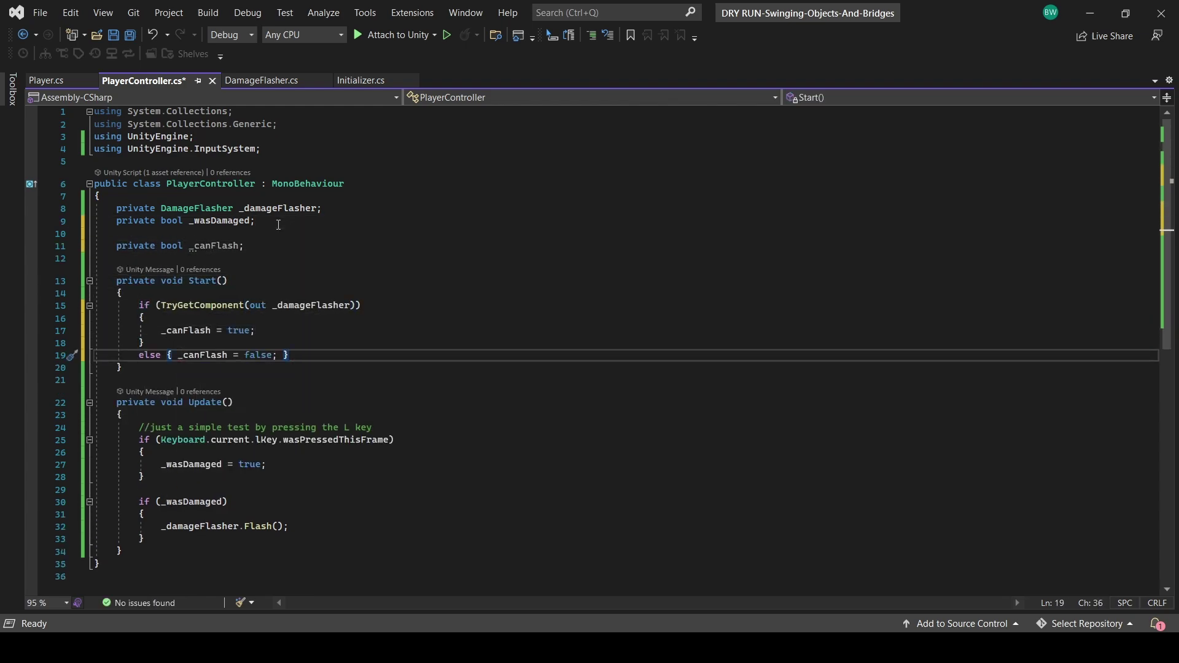
{"action": "key", "text": "ctrl+s"}
{"action": "left_click", "coordinate": [228, 502]}
{"action": "type", "text": "&& "}
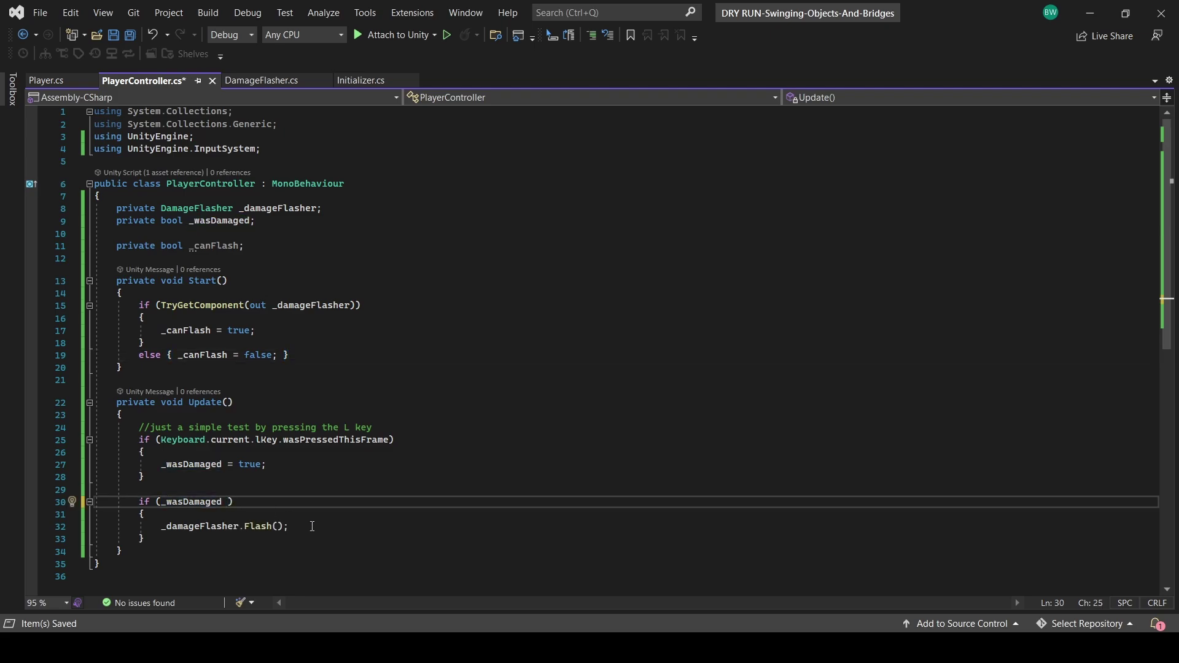
{"action": "type", "text": "_canFlash"}
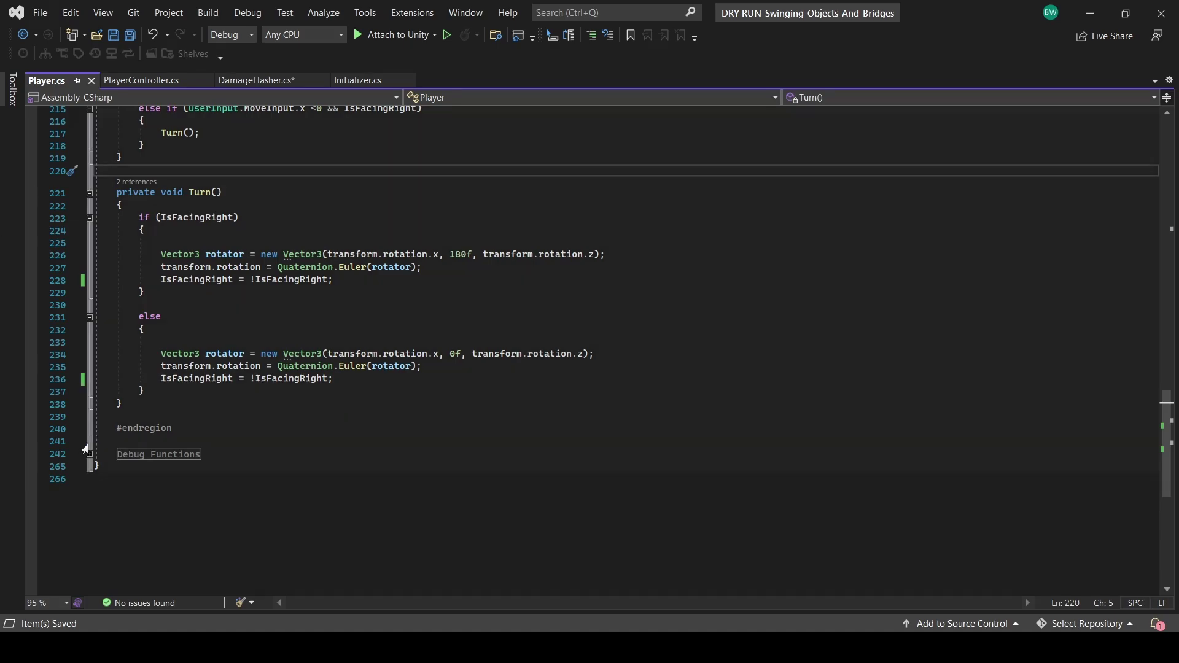
Step: Comment out and restore Turn() with Ctrl+K shortcuts, then block-comment the Debug Functions region with Ctrl+Shift+/
{"action": "left_click_drag", "start_coordinate": [122, 404], "coordinate": [770, 186]}
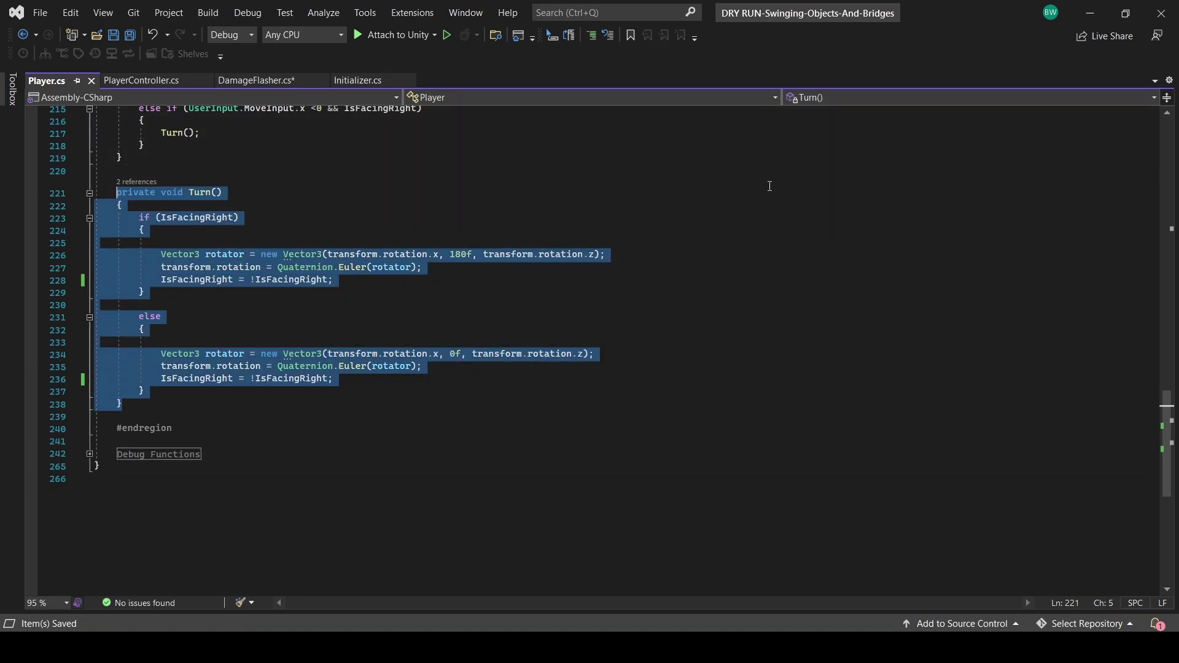
{"action": "key", "text": "ctrl+x"}
{"action": "key", "text": "ctrl+z"}
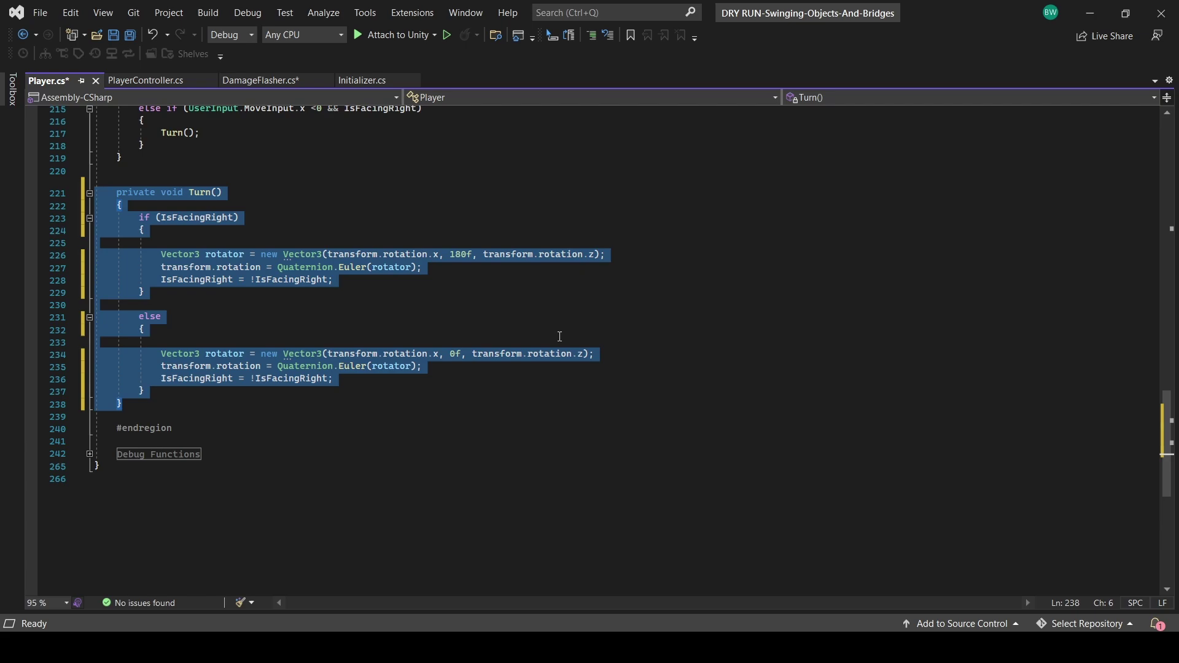
{"action": "left_click", "coordinate": [560, 334]}
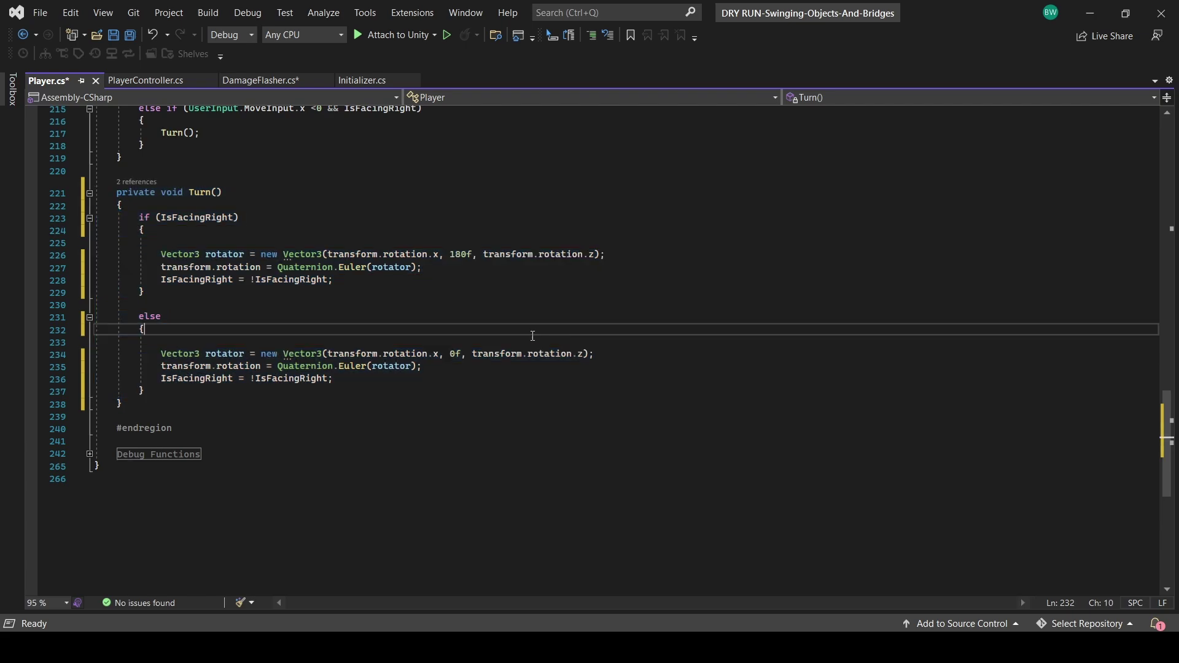
{"action": "left_click_drag", "start_coordinate": [149, 400], "coordinate": [117, 193]}
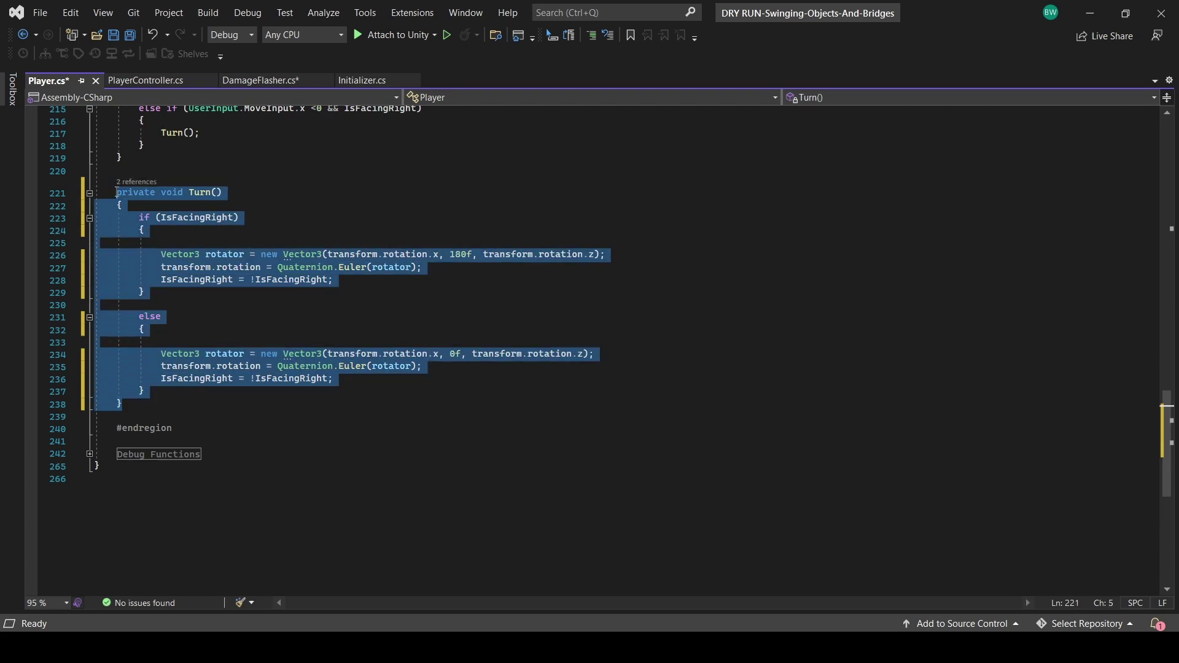
{"action": "key", "text": "ctrl+k"}
{"action": "key", "text": "ctrl+c"}
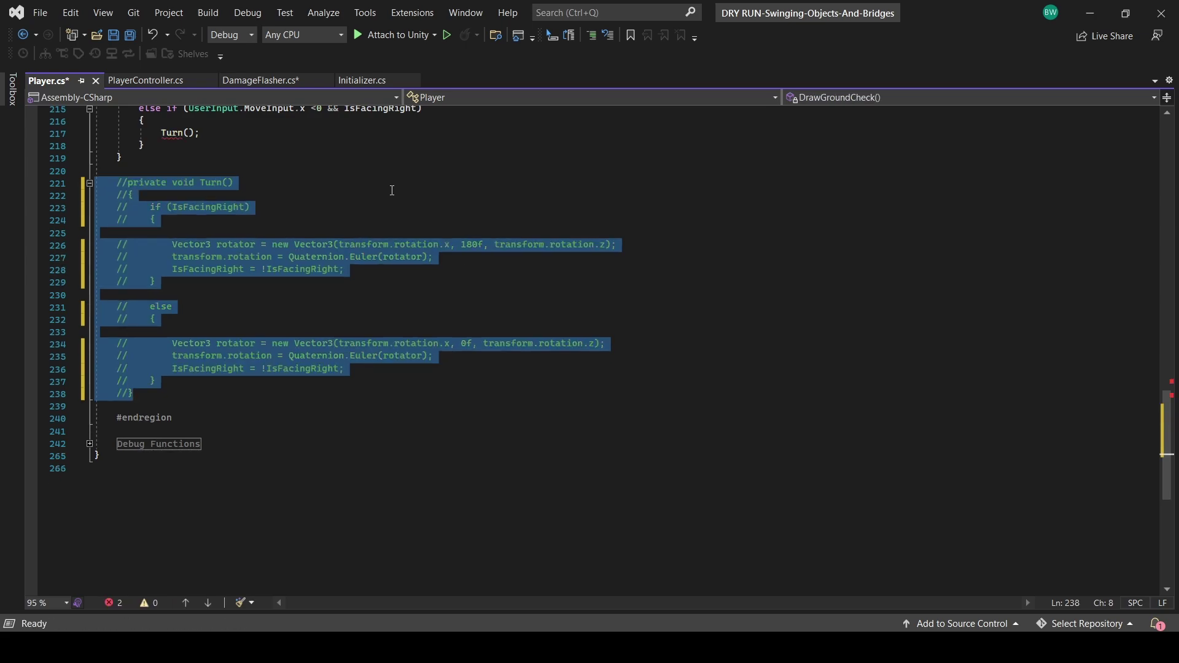
{"action": "key", "text": "ctrl+k"}
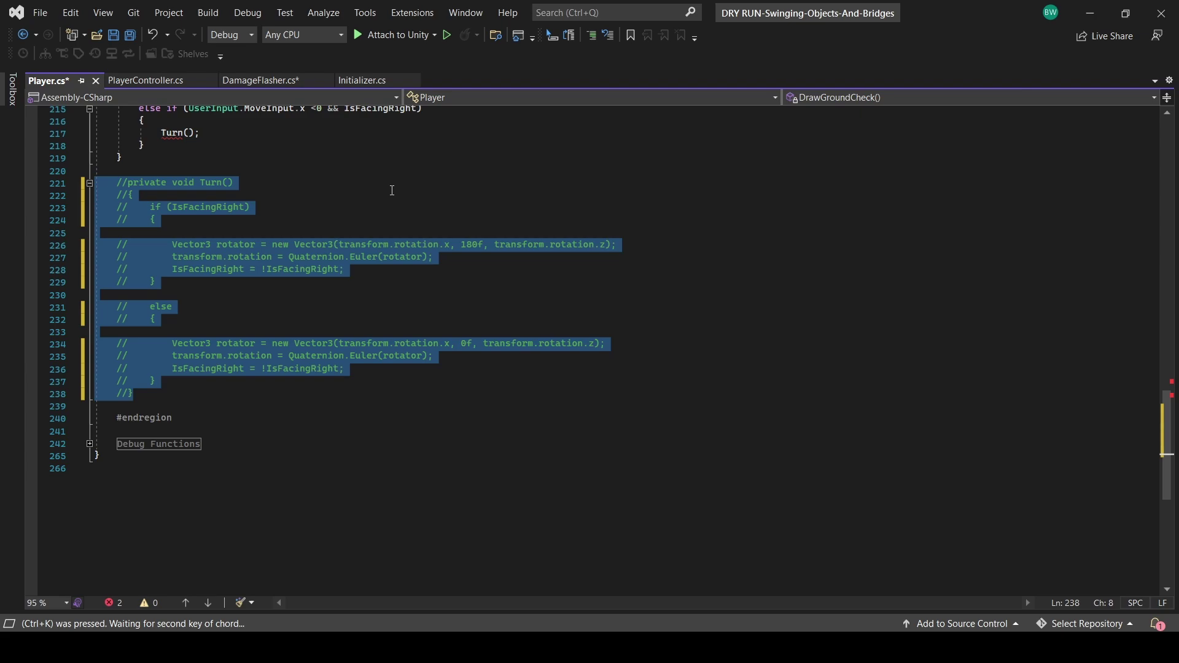
{"action": "key", "text": "ctrl+u"}
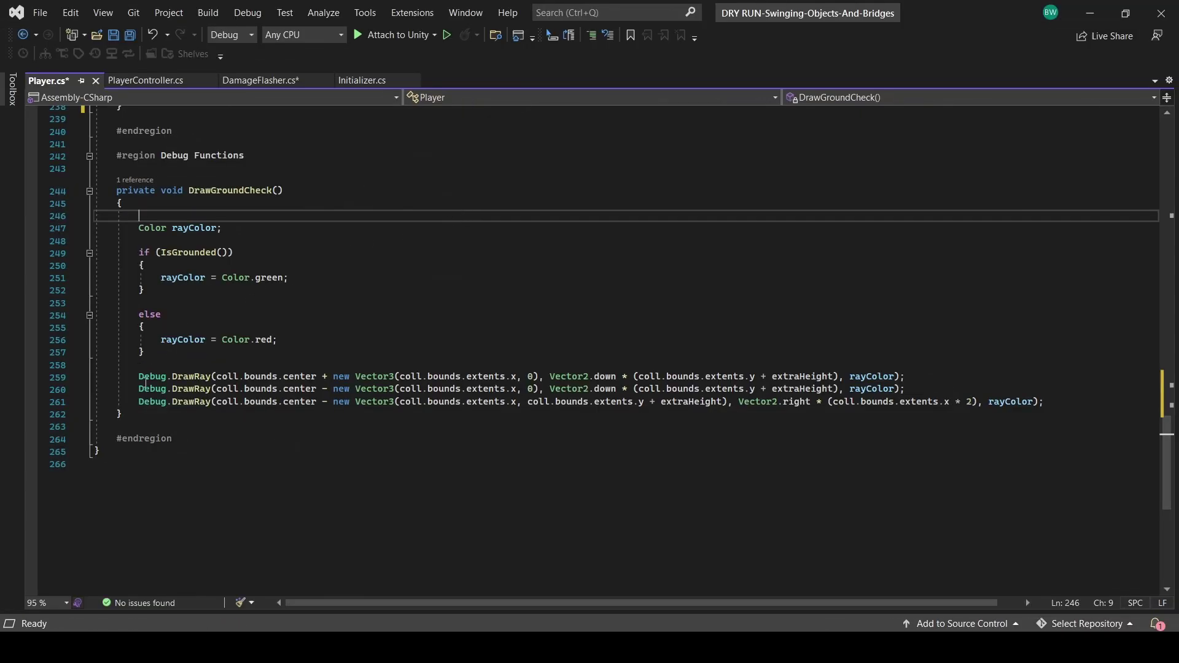
{"action": "left_click_drag", "start_coordinate": [173, 438], "coordinate": [117, 155]}
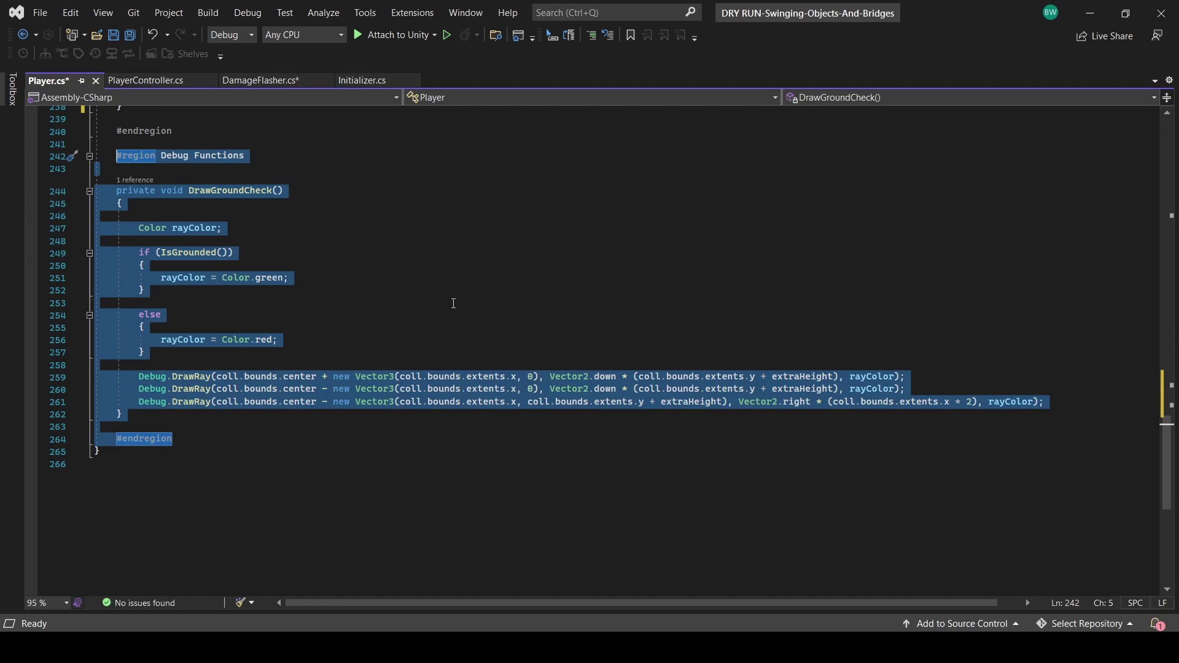
{"action": "key", "text": "ctrl+shift+slash"}
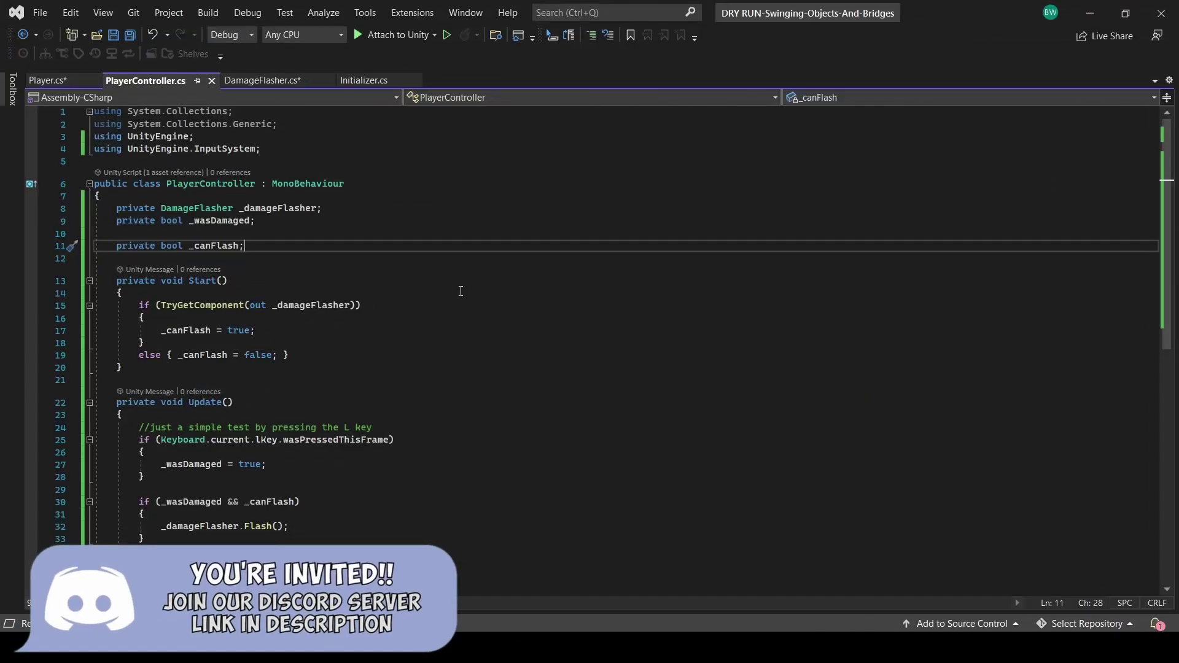
Step: Select the Flash call on line 32 and jump to its definition in DamageFlasher.cs with F12
{"action": "double_click", "coordinate": [259, 527]}
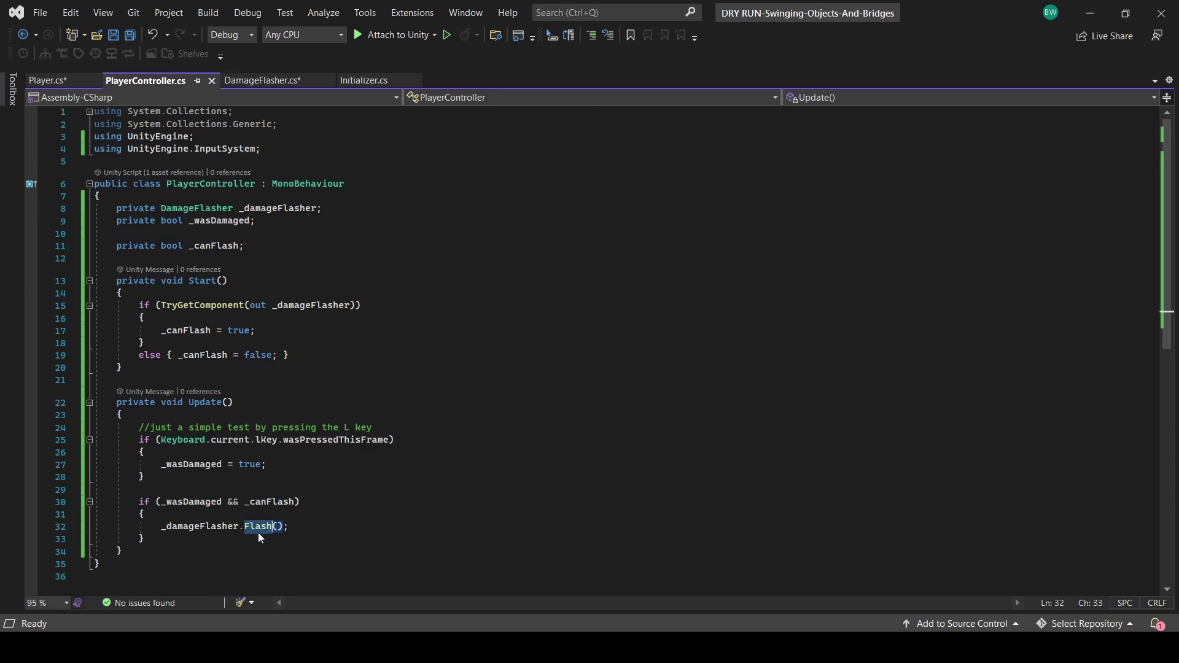
{"action": "key", "text": "F12"}
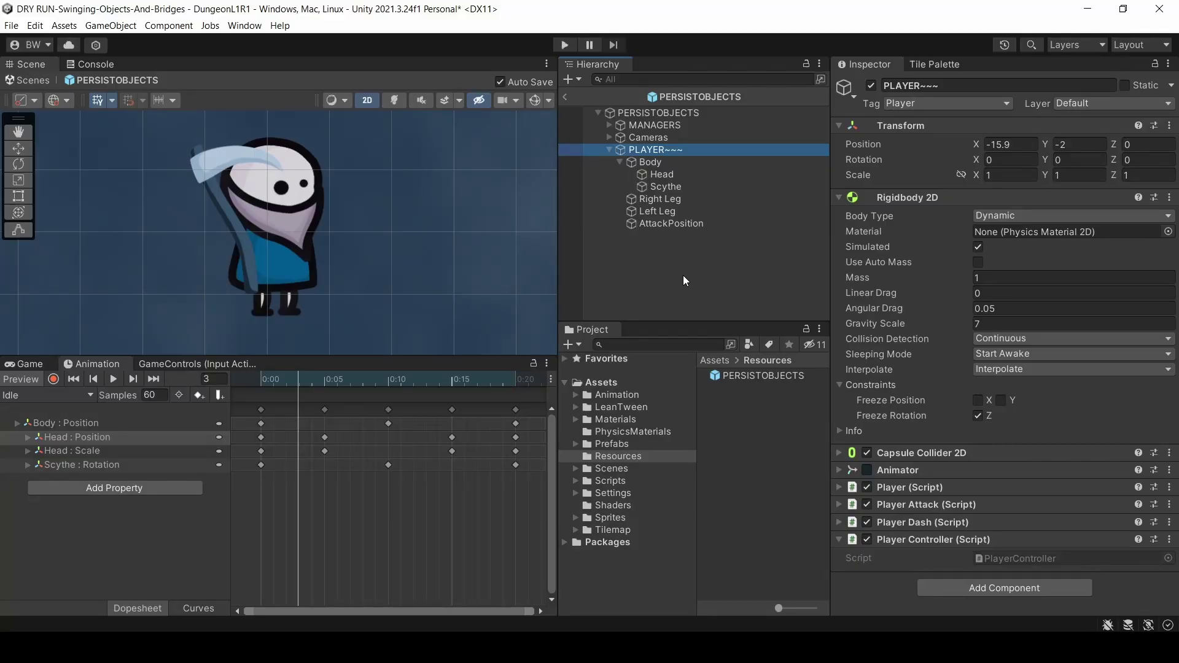
Step: Create an empty 'Sprites' child under PLAYER~~~ and move Body and both legs into it
{"action": "right_click", "coordinate": [658, 149]}
{"action": "left_click", "coordinate": [696, 305]}
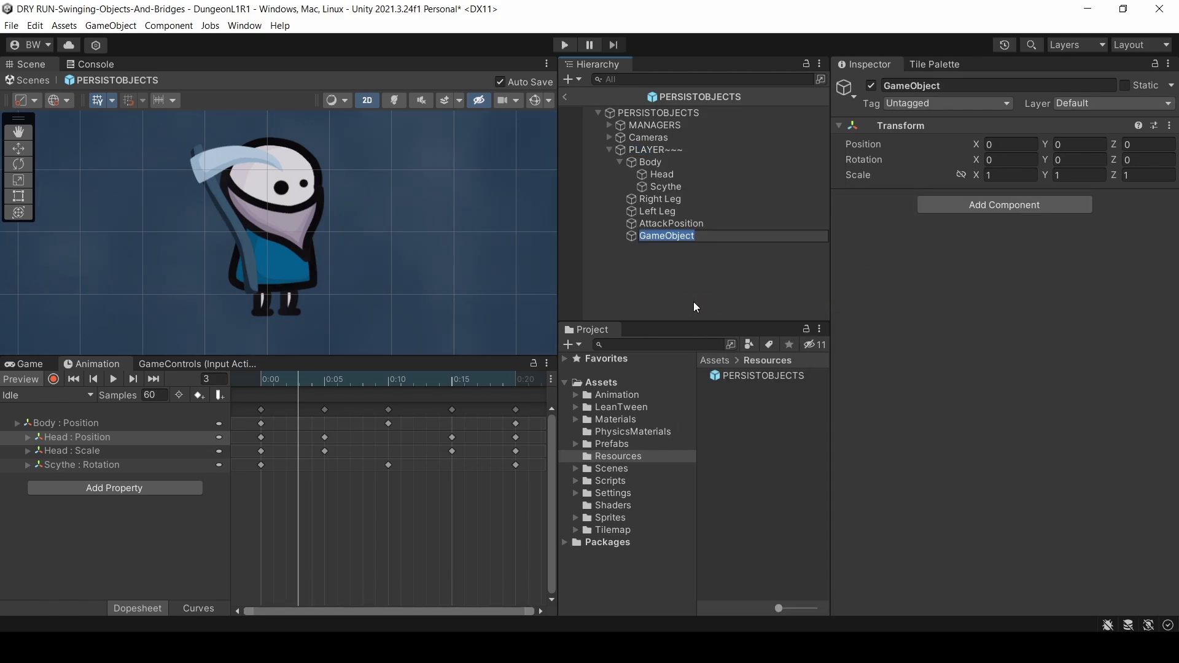
{"action": "type", "text": "Sprites"}
{"action": "key", "text": "Return"}
{"action": "left_click_drag", "start_coordinate": [659, 238], "coordinate": [647, 161]}
{"action": "left_click_drag", "start_coordinate": [660, 211], "coordinate": [653, 160]}
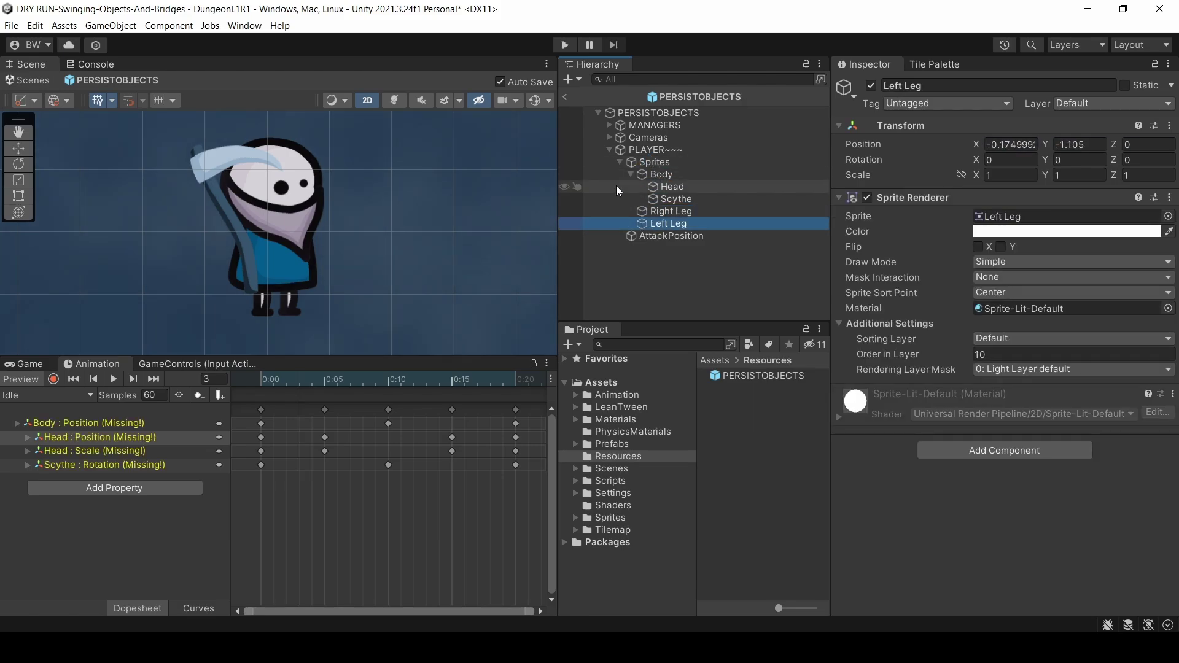
Step: Prefix the missing Body, Head and Scythe track paths with 'Sprites/', then play the Idle clip
{"action": "left_click", "coordinate": [112, 421]}
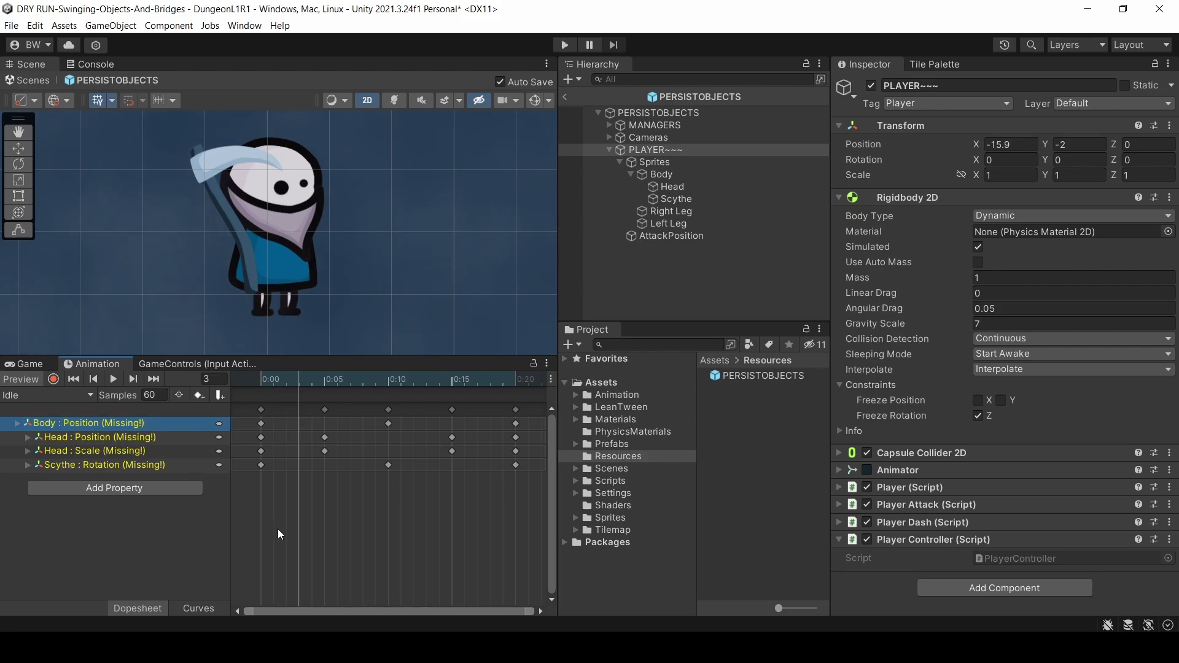
{"action": "key", "text": "F2"}
{"action": "type", "text": "Sprites/Body"}
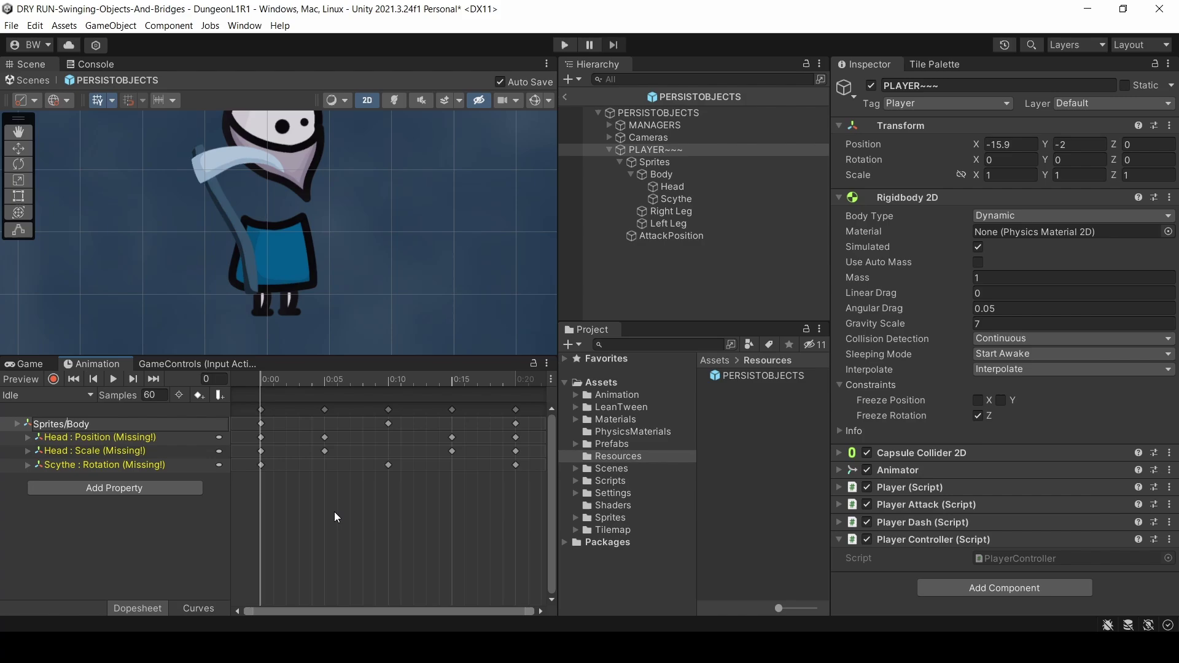
{"action": "key", "text": "Return"}
{"action": "key", "text": "F2"}
{"action": "type", "text": "Spritres"}
{"action": "key", "text": "Return"}
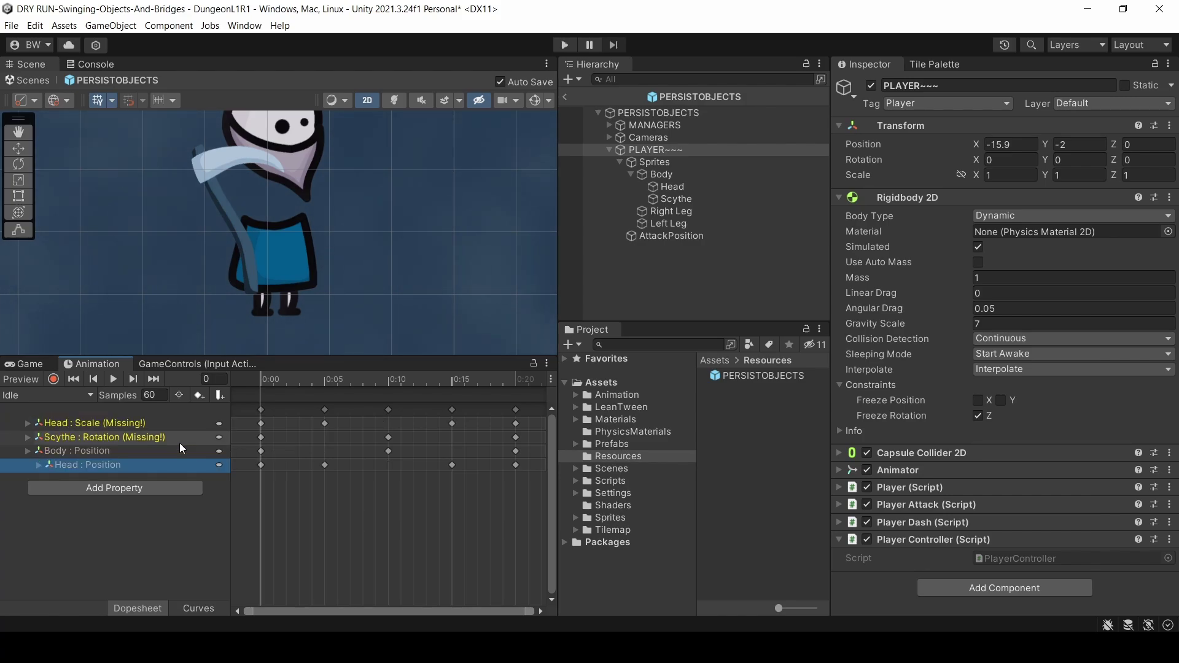
{"action": "left_click", "coordinate": [171, 422]}
{"action": "key", "text": "F2"}
{"action": "type", "text": "Sprites/Body/Scythe"}
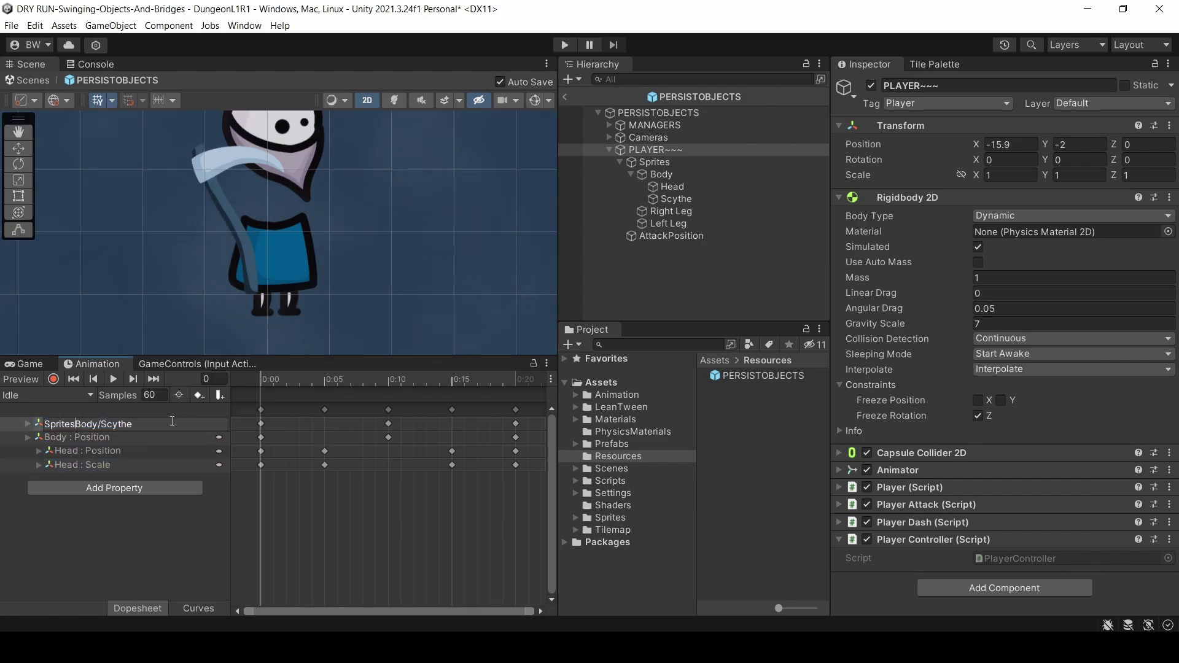
{"action": "key", "text": "Return"}
{"action": "left_click", "coordinate": [114, 379]}
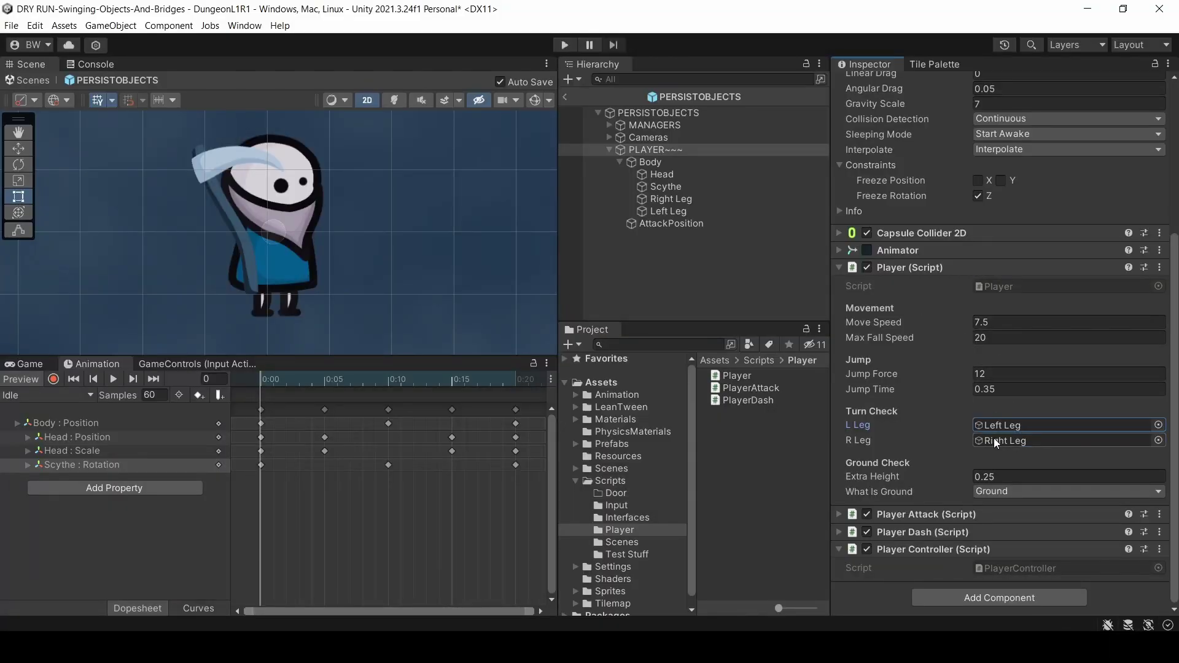
Step: Set L Leg to None through the object picker and delete the R Leg reference
{"action": "left_click", "coordinate": [1158, 425]}
{"action": "double_click", "coordinate": [723, 232]}
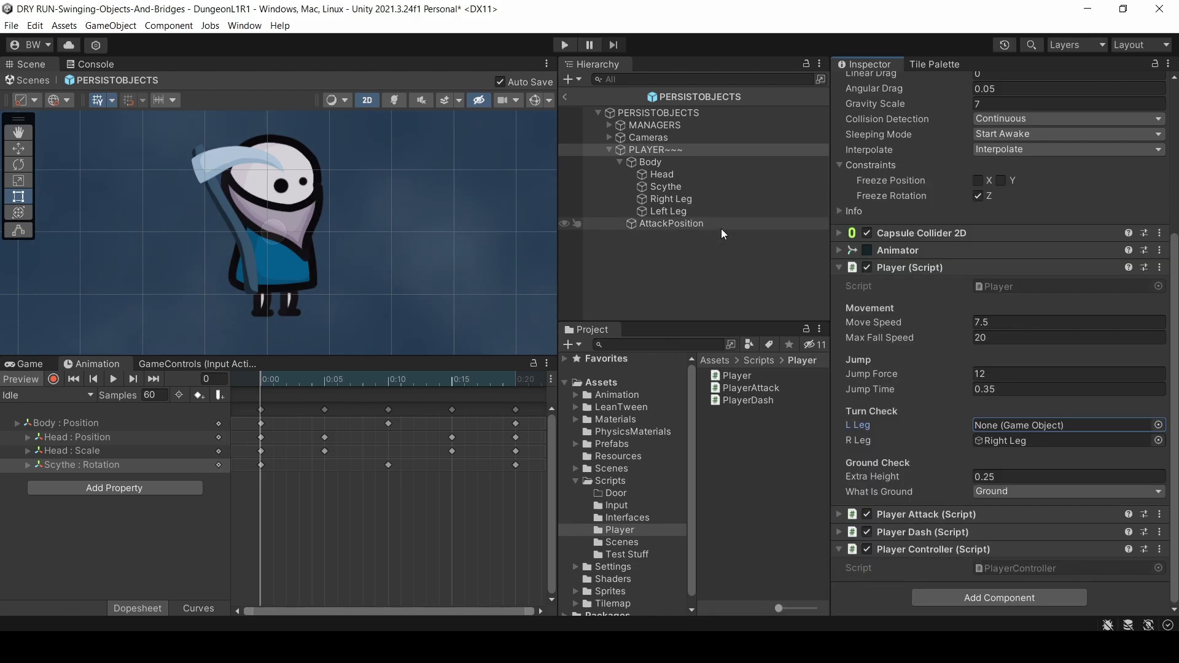
{"action": "left_click", "coordinate": [989, 439]}
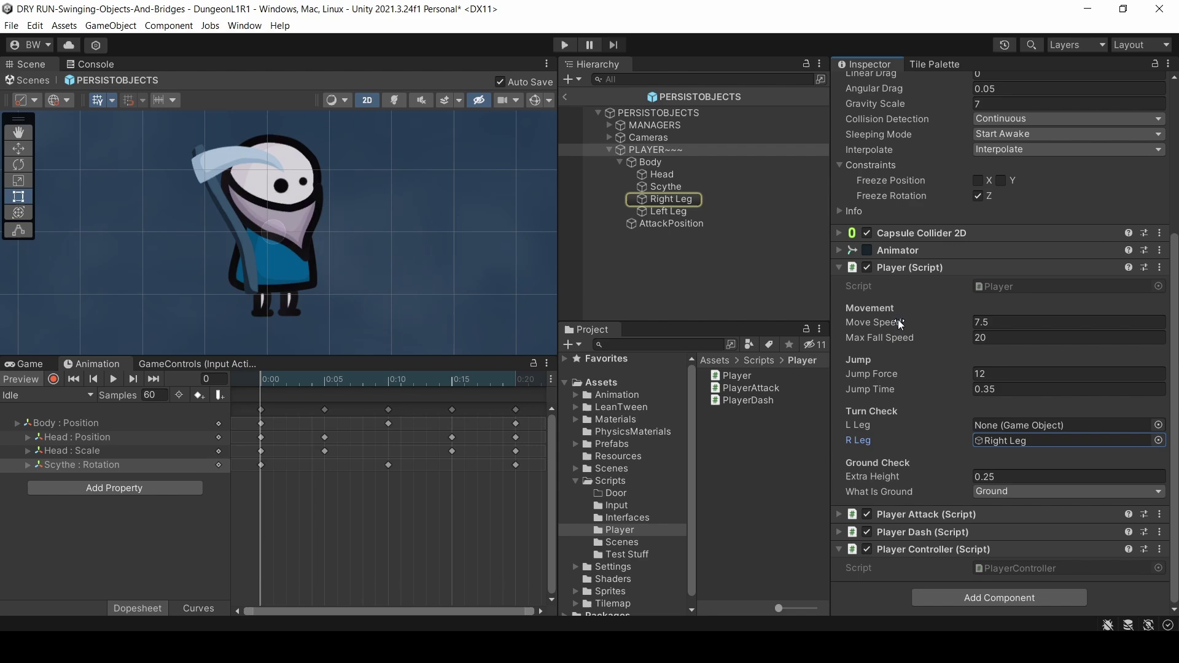
{"action": "key", "text": "Delete"}
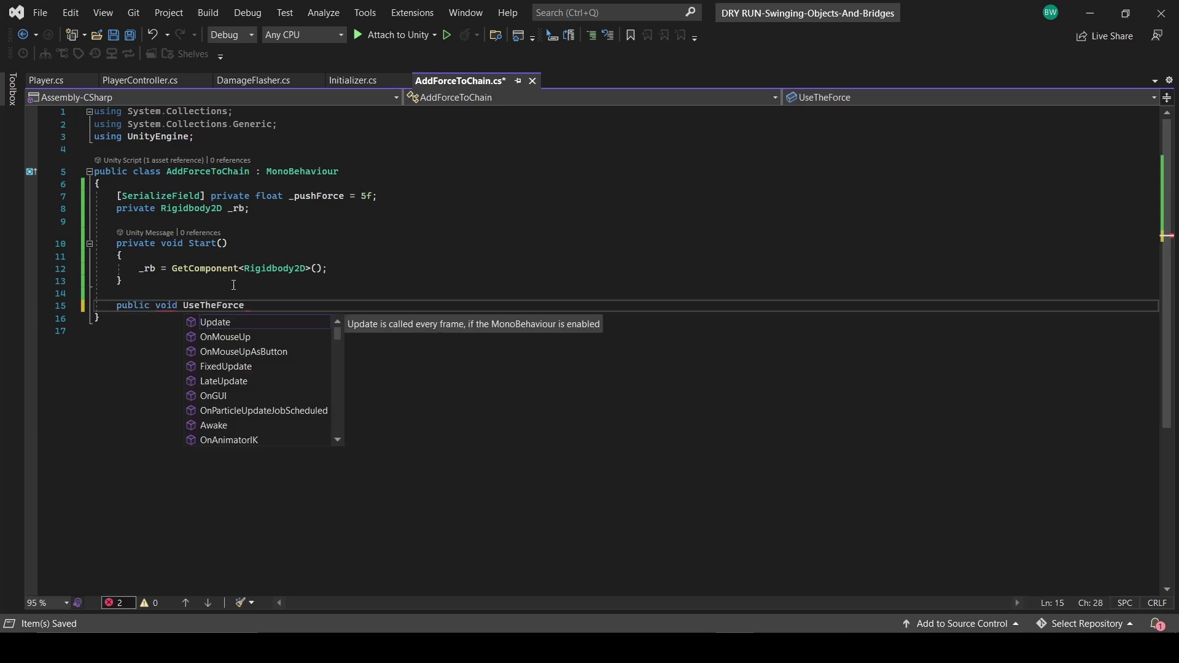
Step: Write UseTheForce() calling _rb.AddForce(Vector2.right * _pushForce, ForceMode2D.Impulse)
{"action": "key", "text": "Return"}
{"action": "type", "text": "{"}
{"action": "key", "text": "Return"}
{"action": "type", "text": "_rb.AddForce(Vector2.right * _pushForce);"}
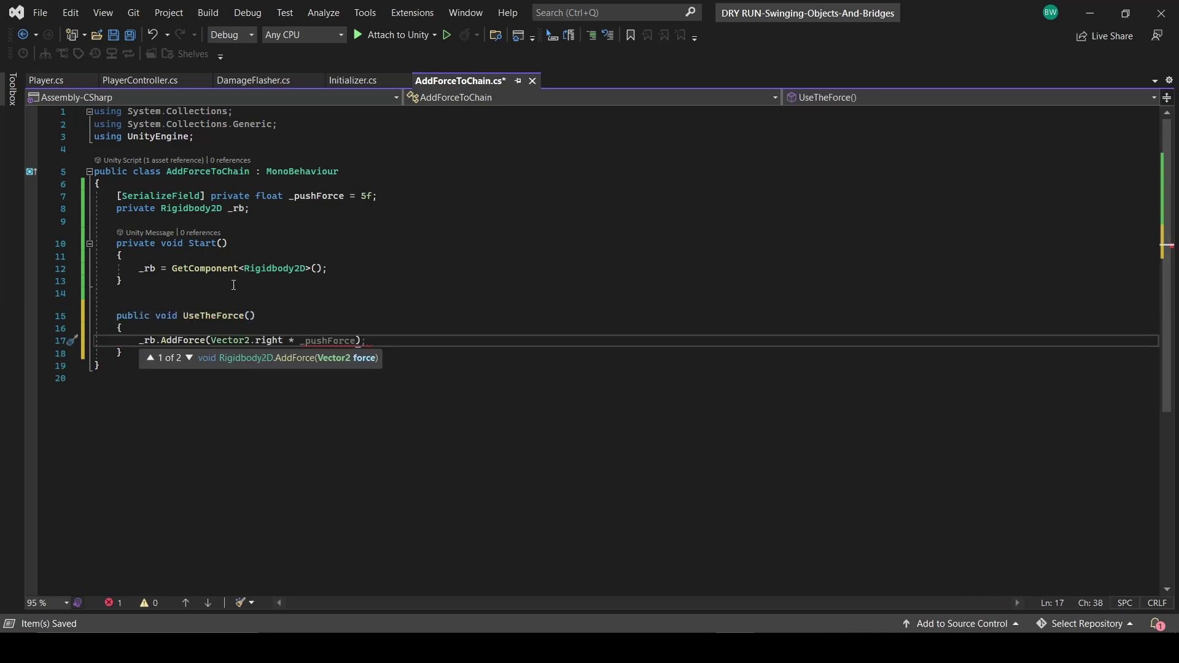
{"action": "key", "text": "Tab"}
{"action": "type", "text": ", ForceMode2D.Impulse"}
Step: Add [ContextMenu("Use the Force")] above the method, then enter Play mode and open the component's context menu
{"action": "key", "text": "Up"}
{"action": "key", "text": "Up"}
{"action": "key", "text": "Up"}
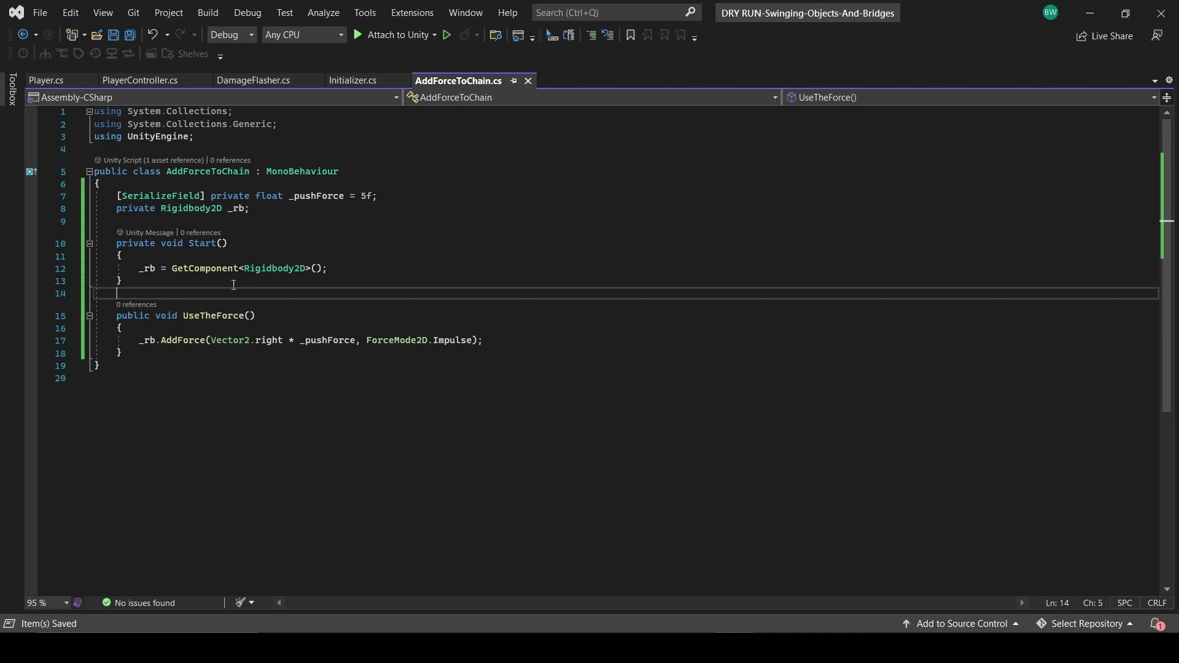
{"action": "key", "text": "Return"}
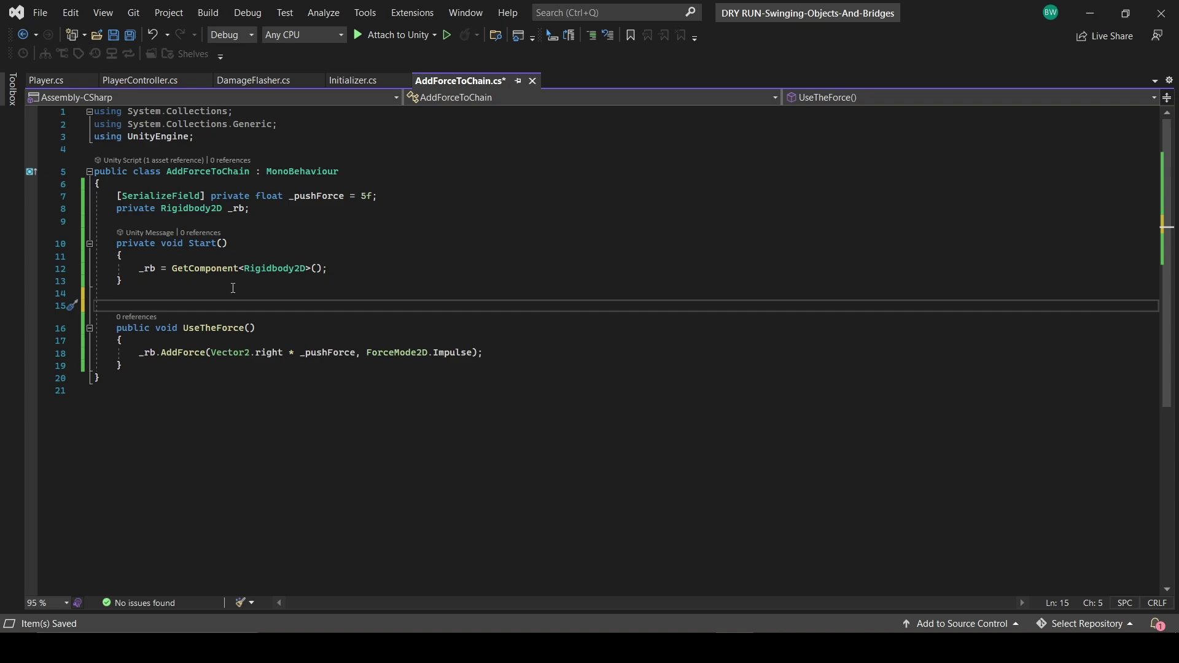
{"action": "type", "text": "[Contex"}
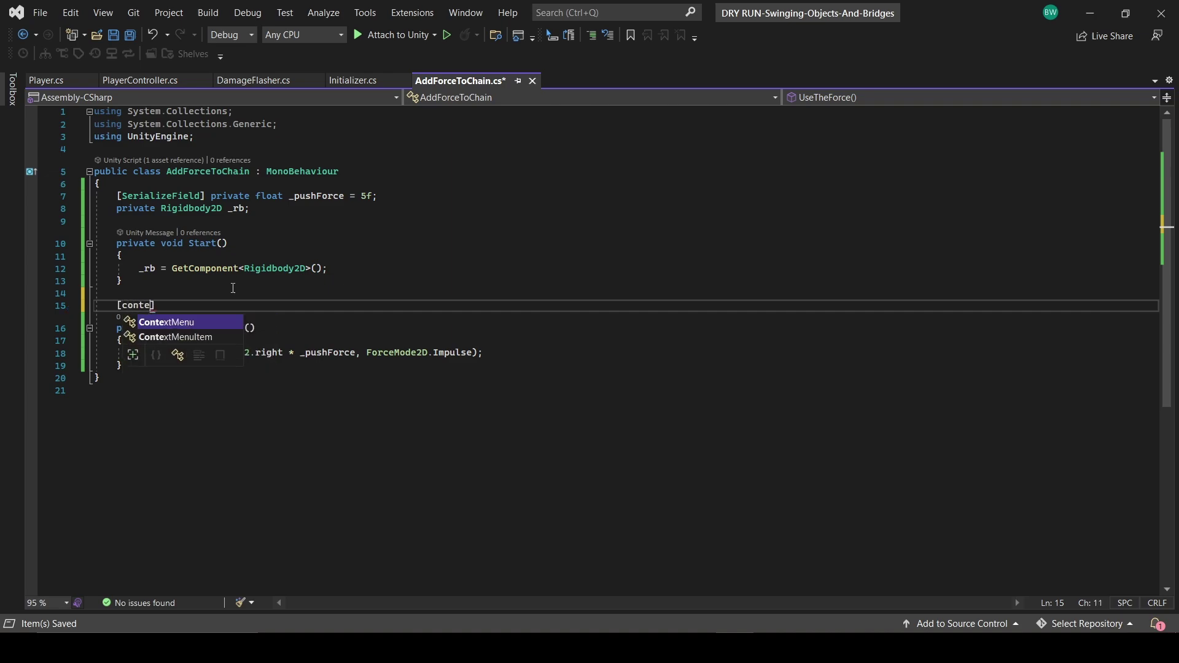
{"action": "key", "text": "Tab"}
{"action": "type", "text": "(\"Use the Force\""}
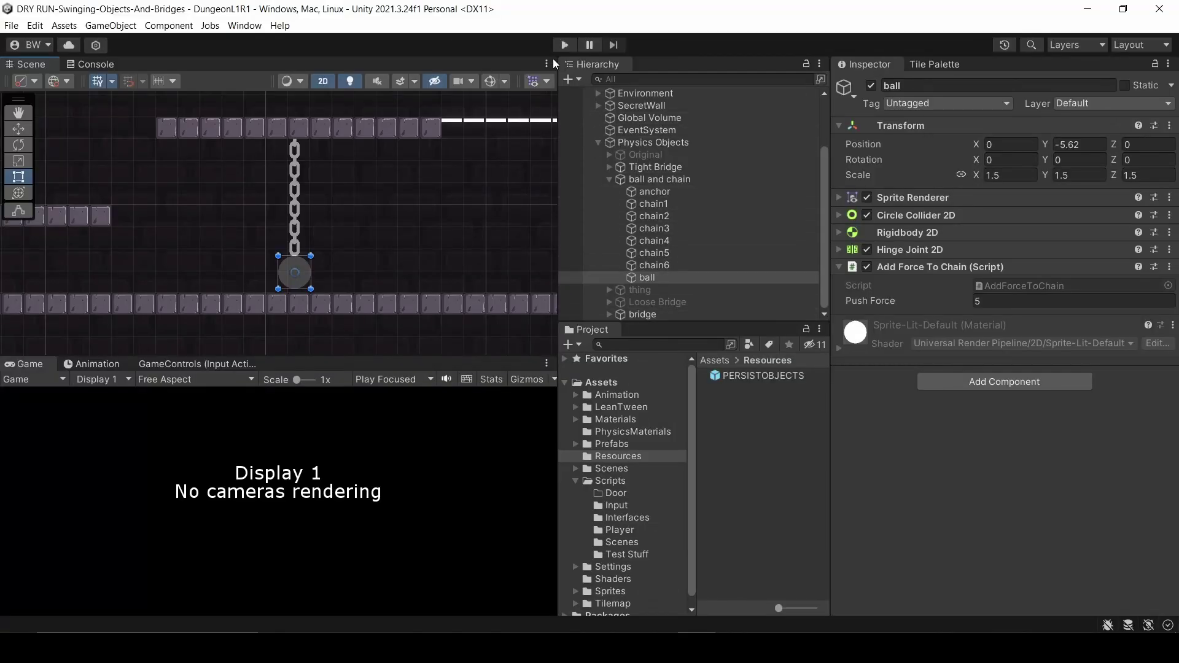
{"action": "key", "text": "ctrl+p"}
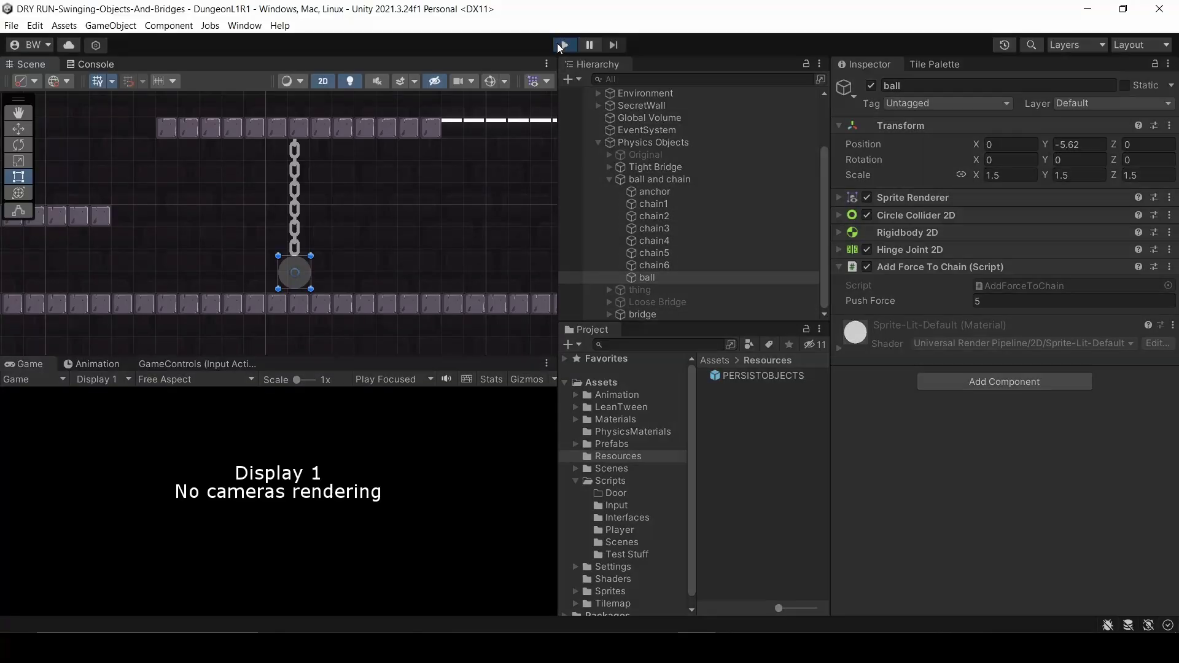
{"action": "right_click", "coordinate": [911, 271]}
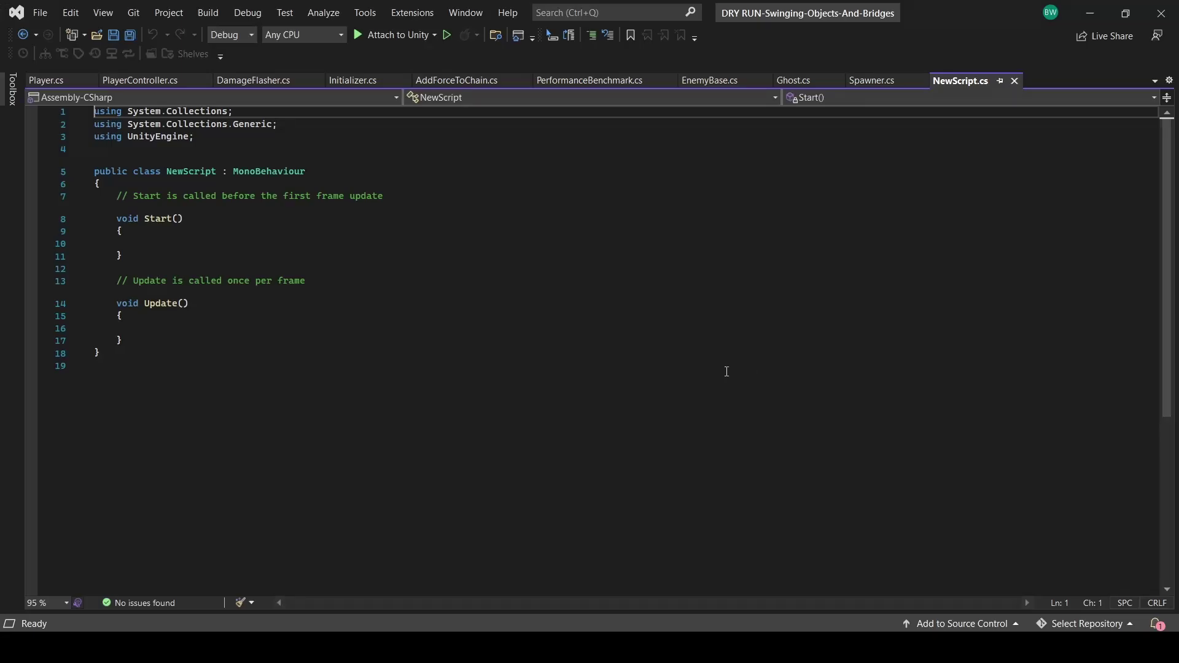
Step: Select the empty Start() and Update() methods in NewScript.cs
{"action": "left_click_drag", "start_coordinate": [122, 341], "coordinate": [3, 203]}
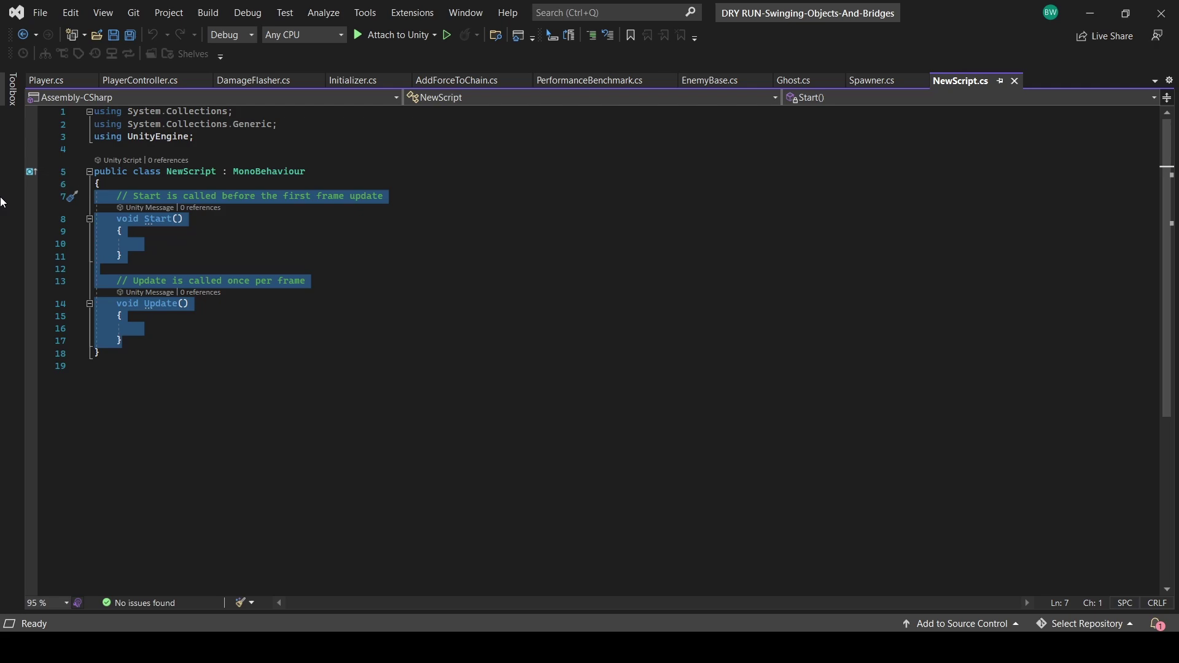
Step: Browse to C:\Program Files\Unity\Hub\Editor\2021.3.24f1\Editor\Data\Resources\ScriptTemplates in File Explorer
{"action": "key", "text": "super+e"}
{"action": "double_click", "coordinate": [430, 348]}
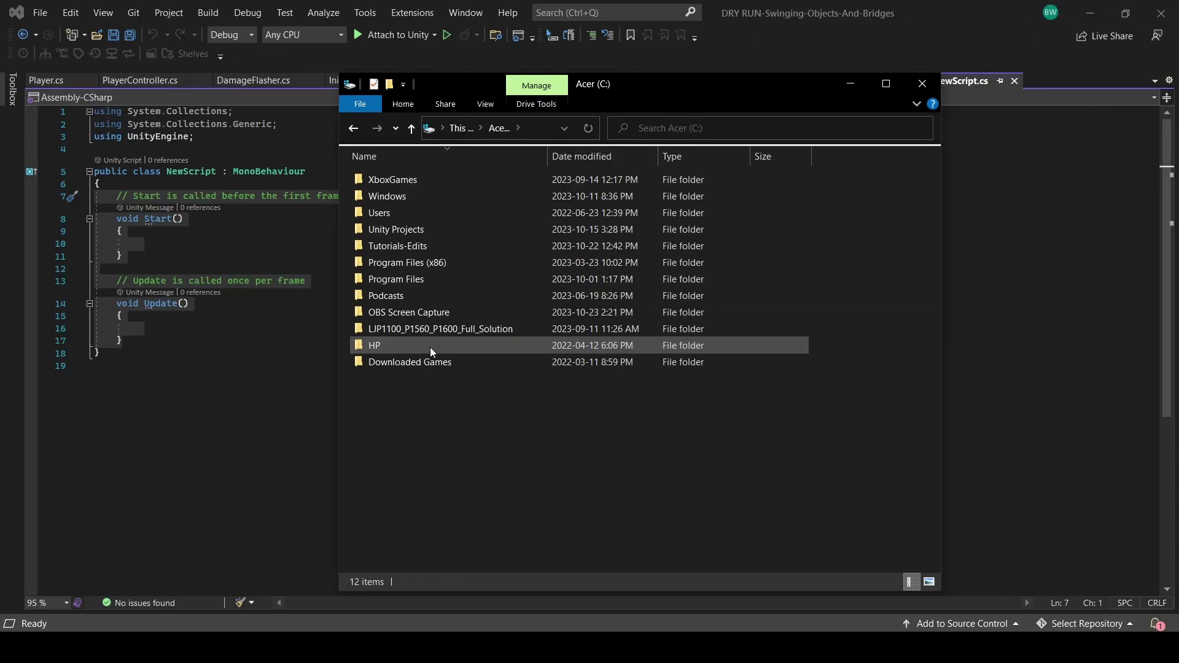
{"action": "double_click", "coordinate": [412, 279]}
{"action": "scroll", "coordinate": [411, 286], "scroll_direction": "down", "scroll_amount": 7}
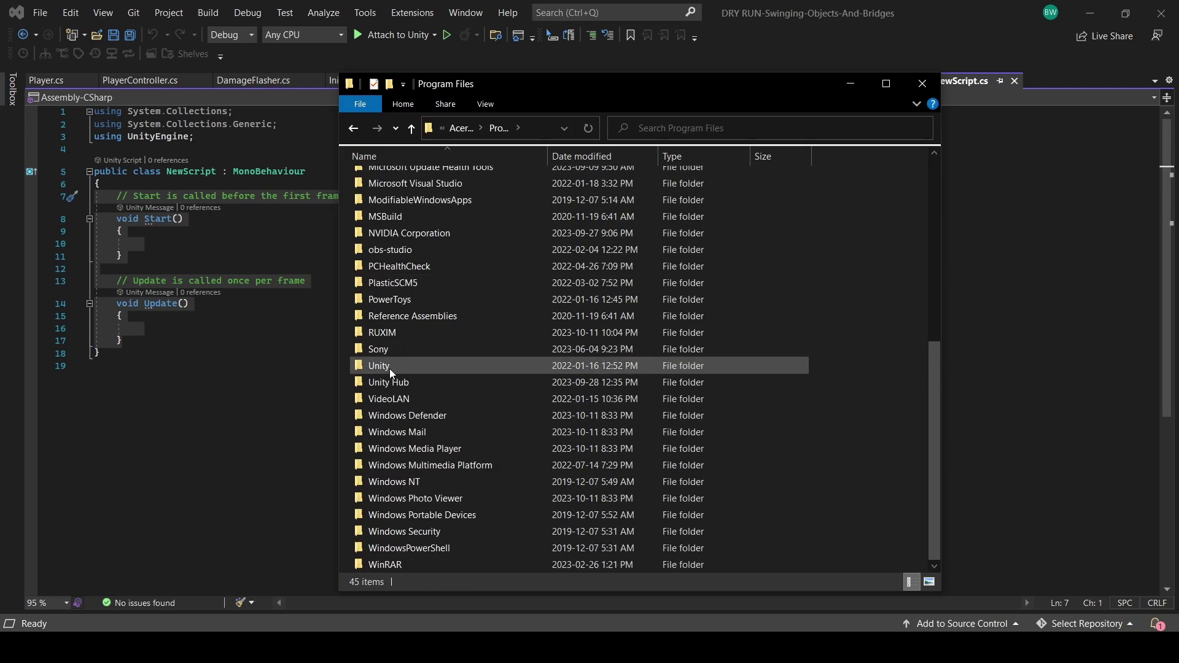
{"action": "double_click", "coordinate": [389, 369]}
{"action": "double_click", "coordinate": [382, 182]}
{"action": "double_click", "coordinate": [397, 181]}
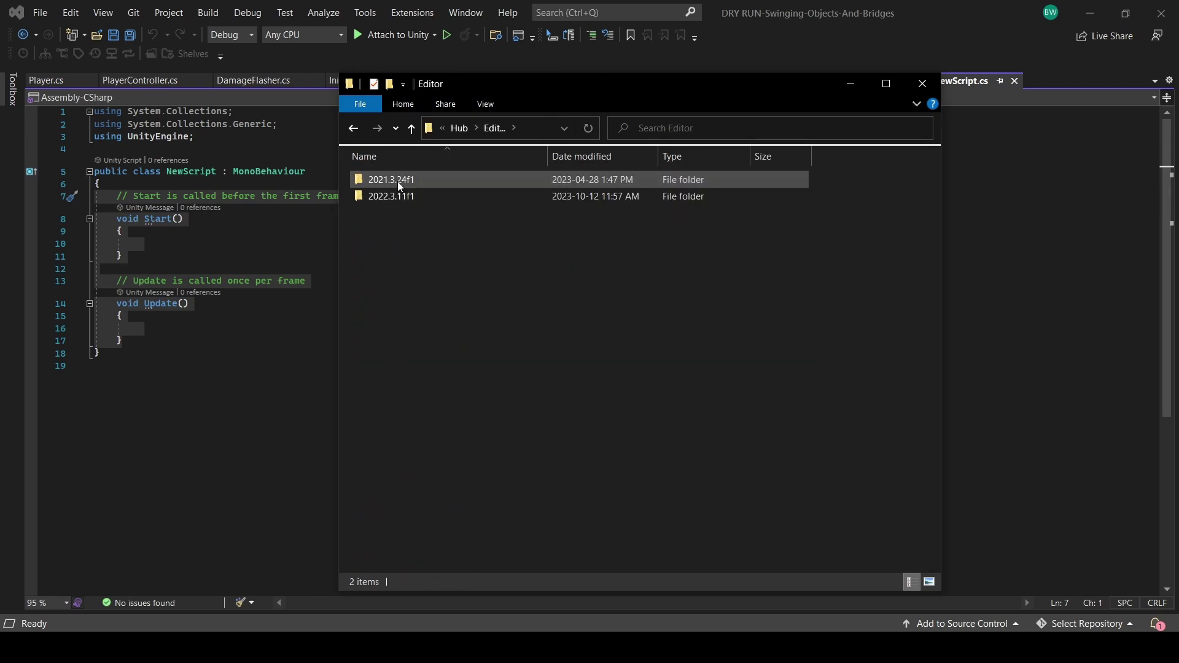
{"action": "double_click", "coordinate": [441, 179]}
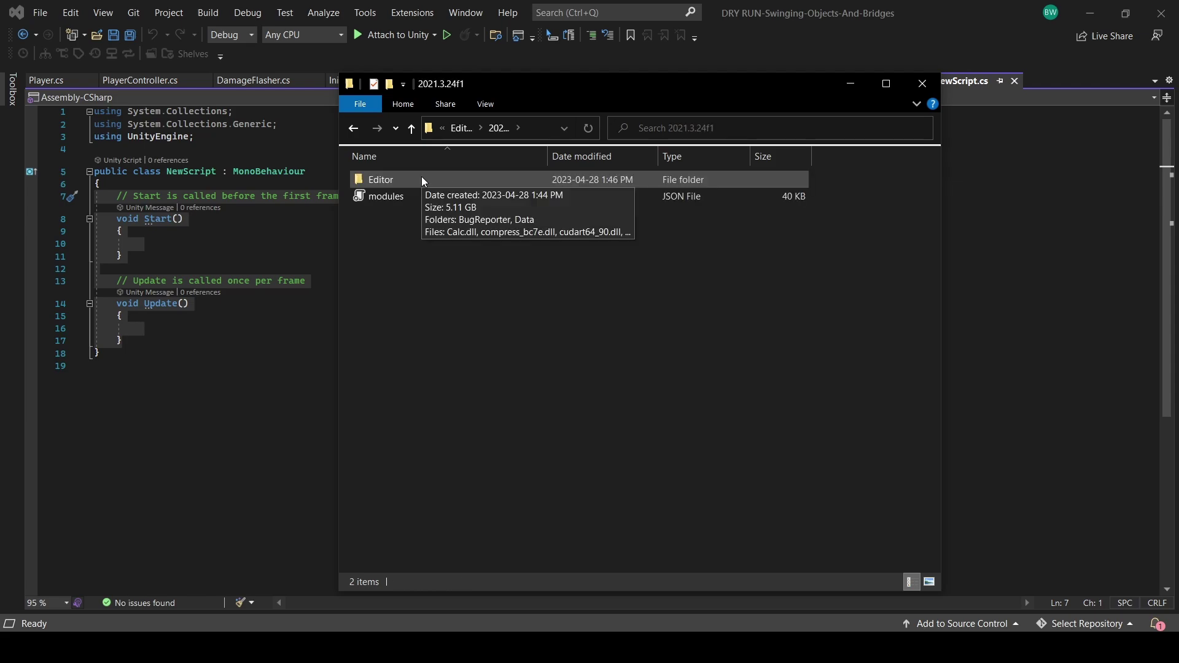
{"action": "double_click", "coordinate": [421, 176]}
{"action": "double_click", "coordinate": [420, 201]}
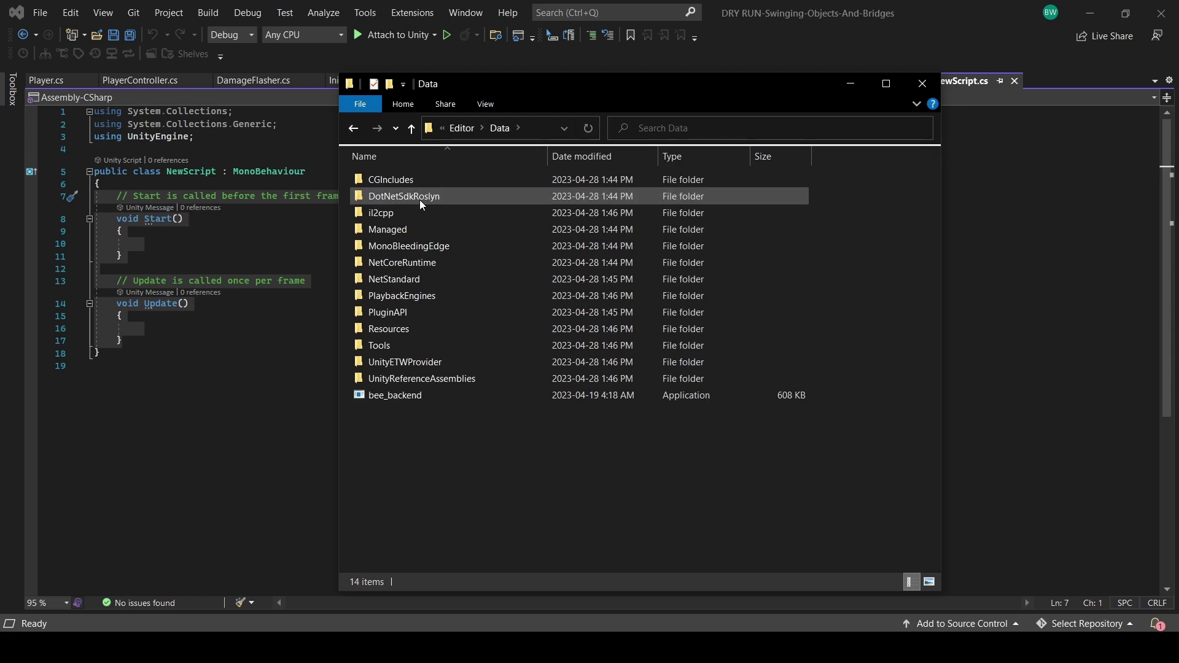
{"action": "double_click", "coordinate": [414, 332]}
{"action": "double_click", "coordinate": [417, 345]}
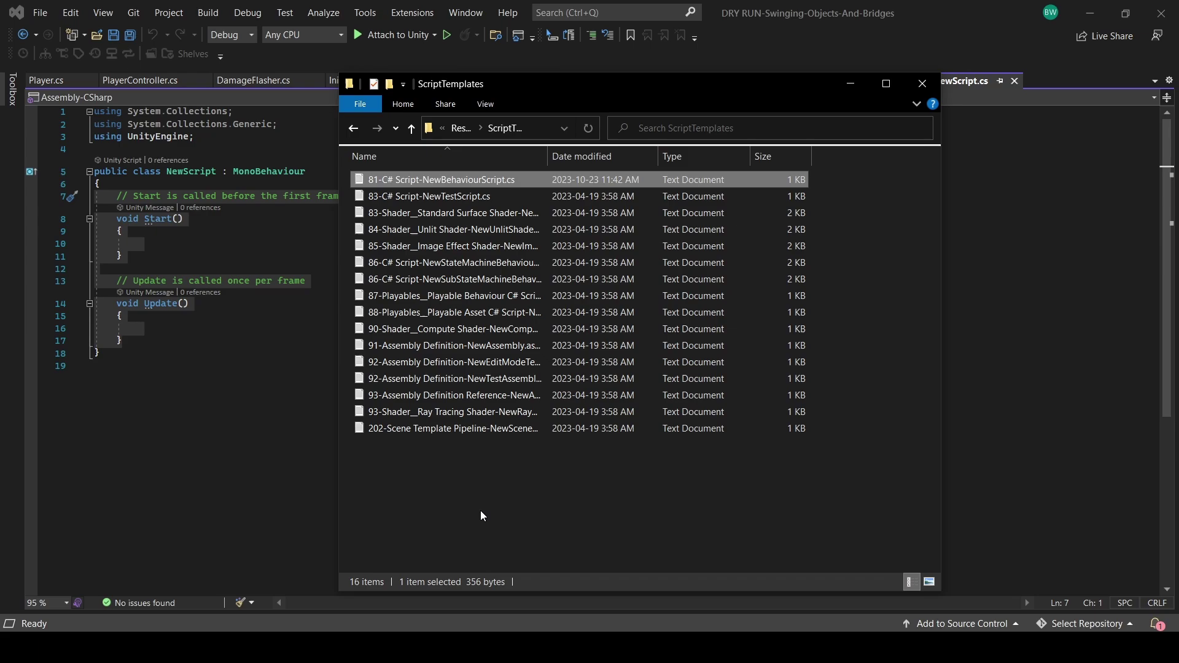
Step: Grant the Users group Write permission on the C# behaviour script template file
{"action": "right_click", "coordinate": [431, 181]}
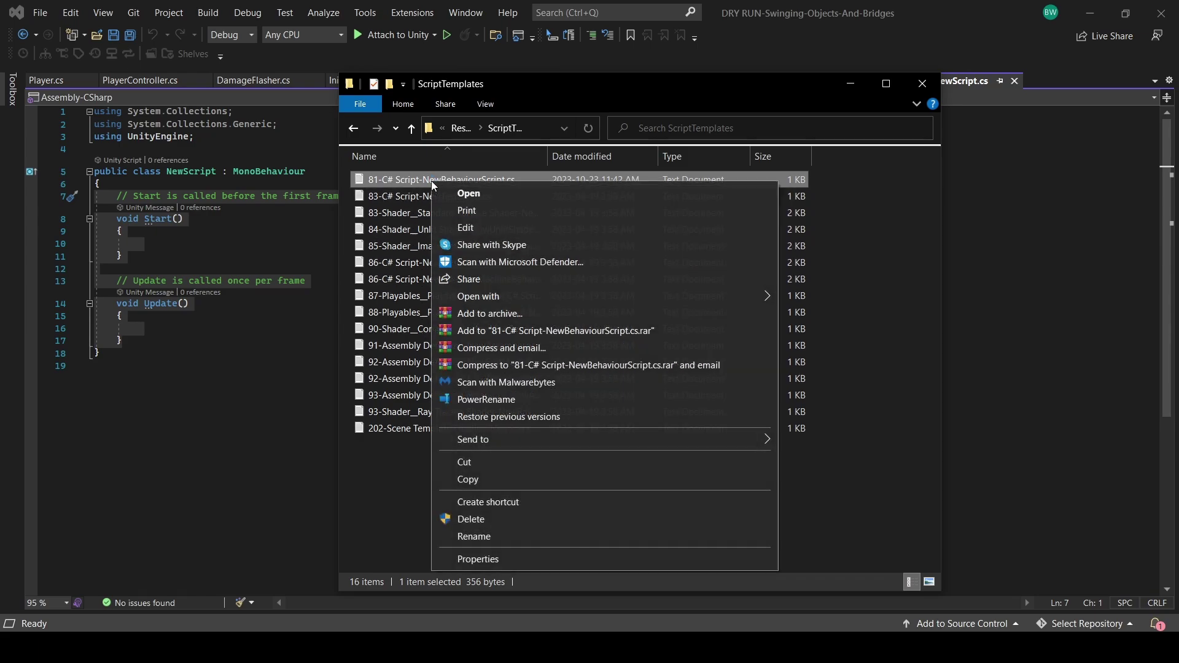
{"action": "left_click", "coordinate": [502, 559]}
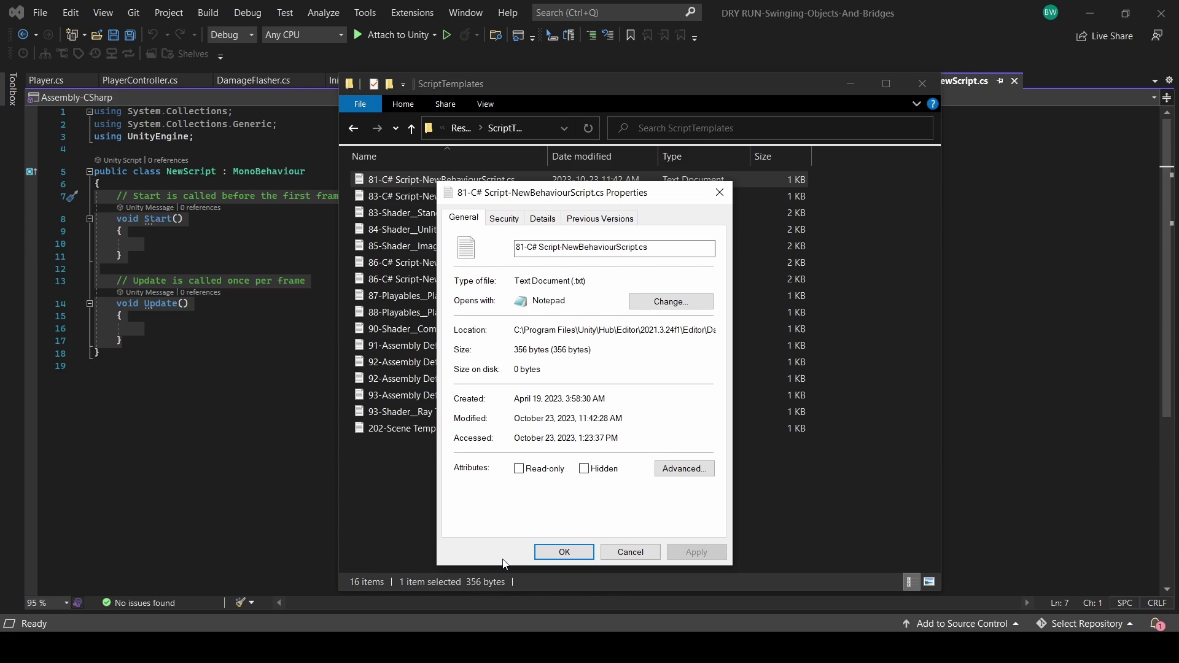
{"action": "left_click", "coordinate": [504, 219]}
{"action": "left_click", "coordinate": [473, 325]}
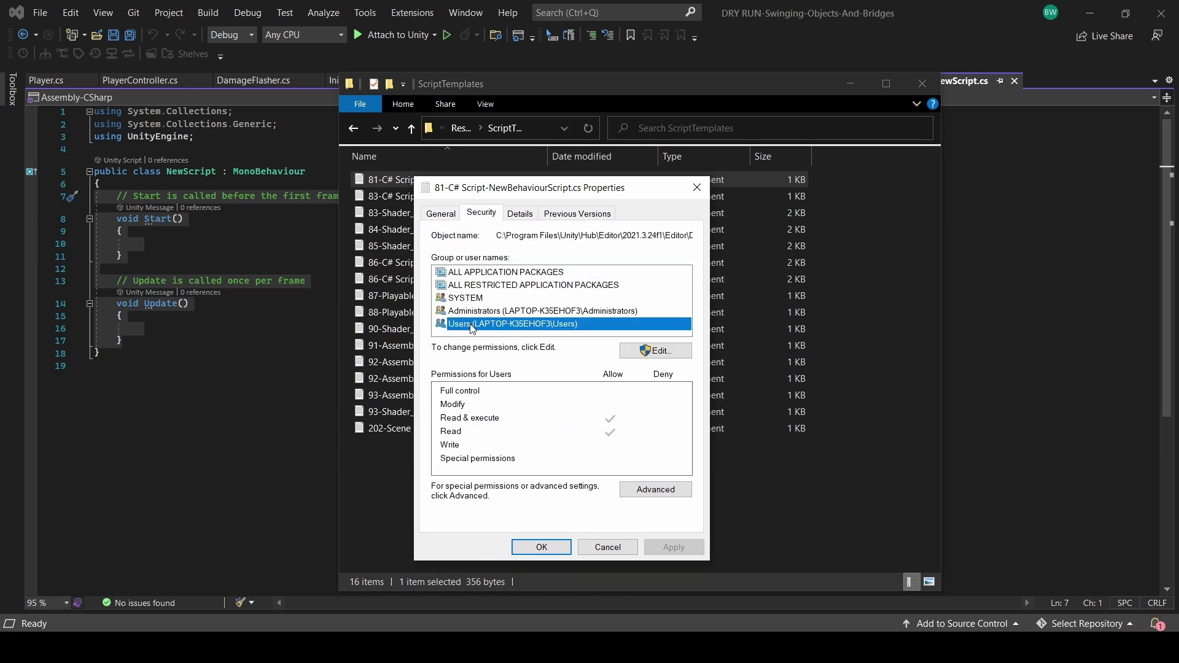
{"action": "left_click", "coordinate": [655, 350]}
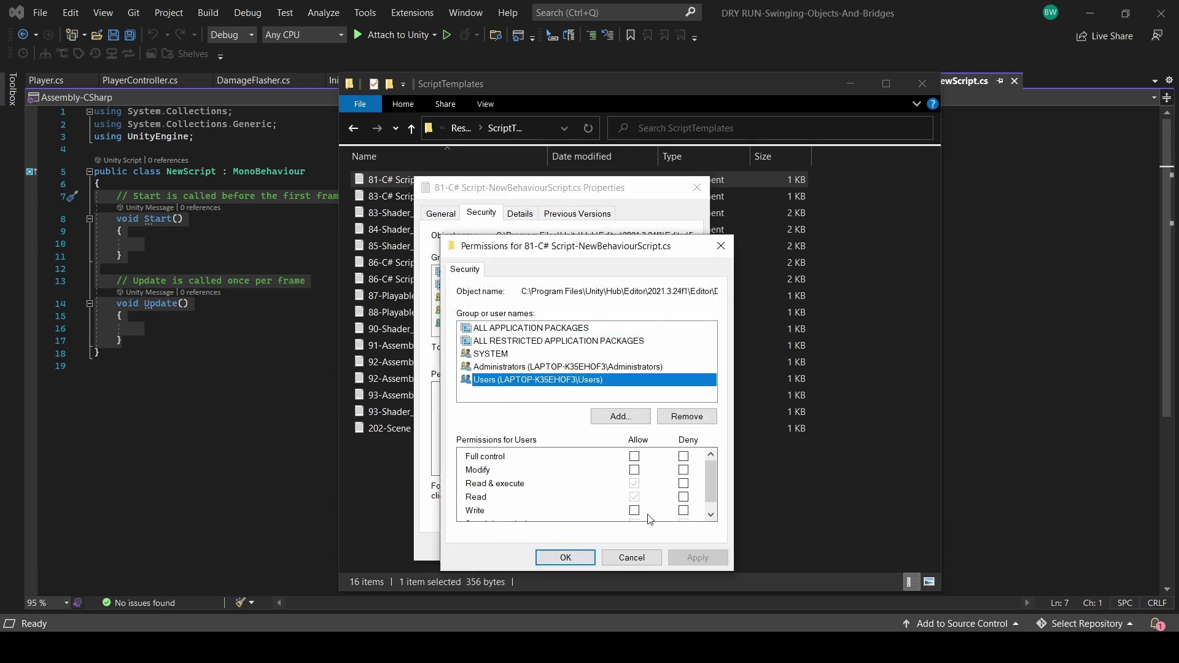
{"action": "left_click", "coordinate": [635, 511]}
{"action": "left_click", "coordinate": [698, 557]}
{"action": "left_click", "coordinate": [566, 557]}
{"action": "left_click", "coordinate": [540, 547]}
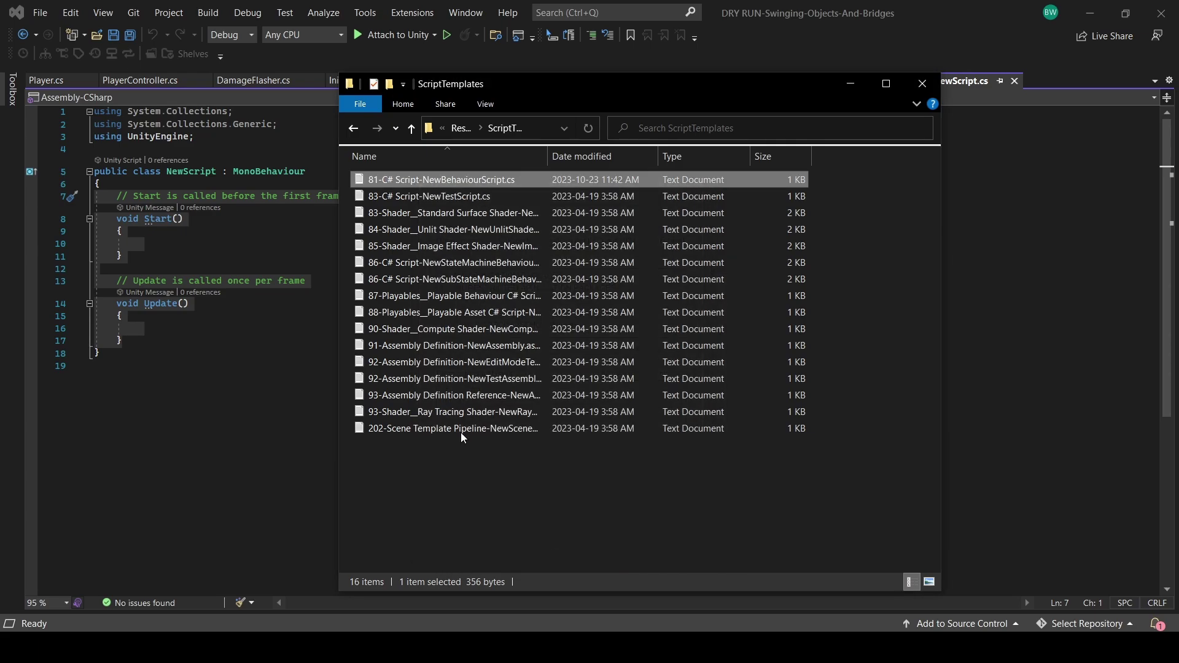
Step: Delete the Start and Update methods from the template in Notepad and save it
{"action": "double_click", "coordinate": [392, 178]}
{"action": "key", "text": "super+Up"}
{"action": "left_click_drag", "start_coordinate": [35, 271], "coordinate": [3, 135]}
{"action": "key", "text": "Delete"}
{"action": "key", "text": "ctrl+s"}
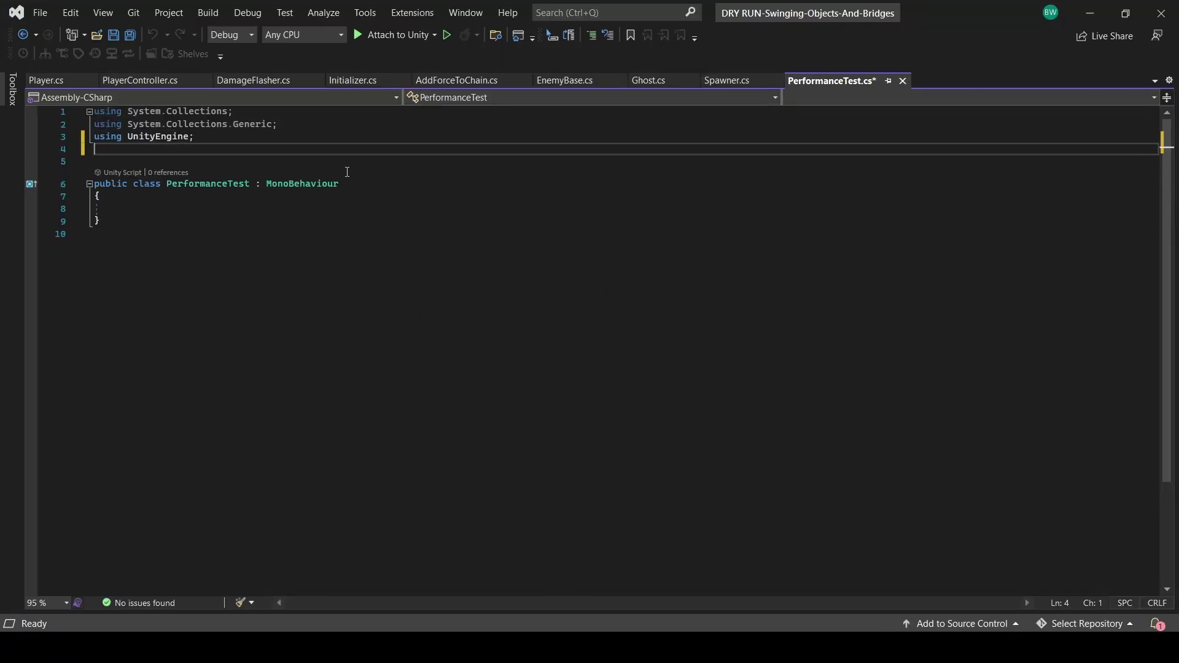
Step: Add 'using System.Diagnostics' and an empty private TestPerformance() method
{"action": "type", "text": "using System.d"}
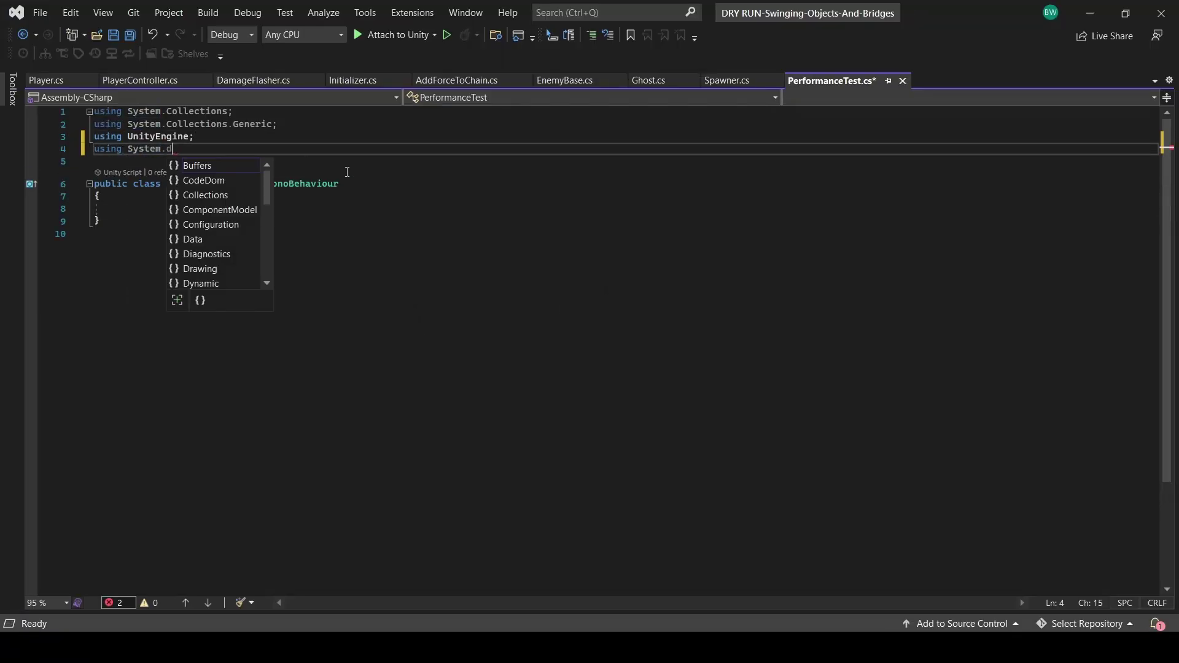
{"action": "type", "text": "iagnostics;"}
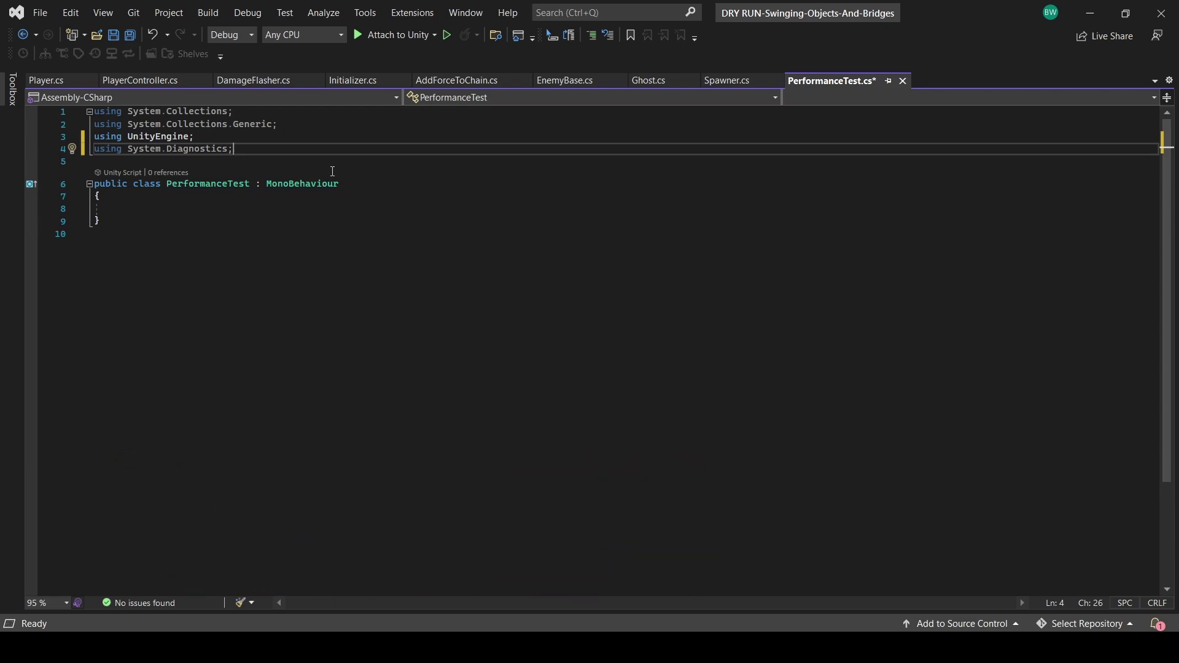
{"action": "key", "text": "Down"}
{"action": "key", "text": "Down"}
{"action": "key", "text": "Down"}
{"action": "key", "text": "Down"}
{"action": "type", "text": "private void TestPerformance()"}
{"action": "key", "text": "Return"}
{"action": "type", "text": "{"}
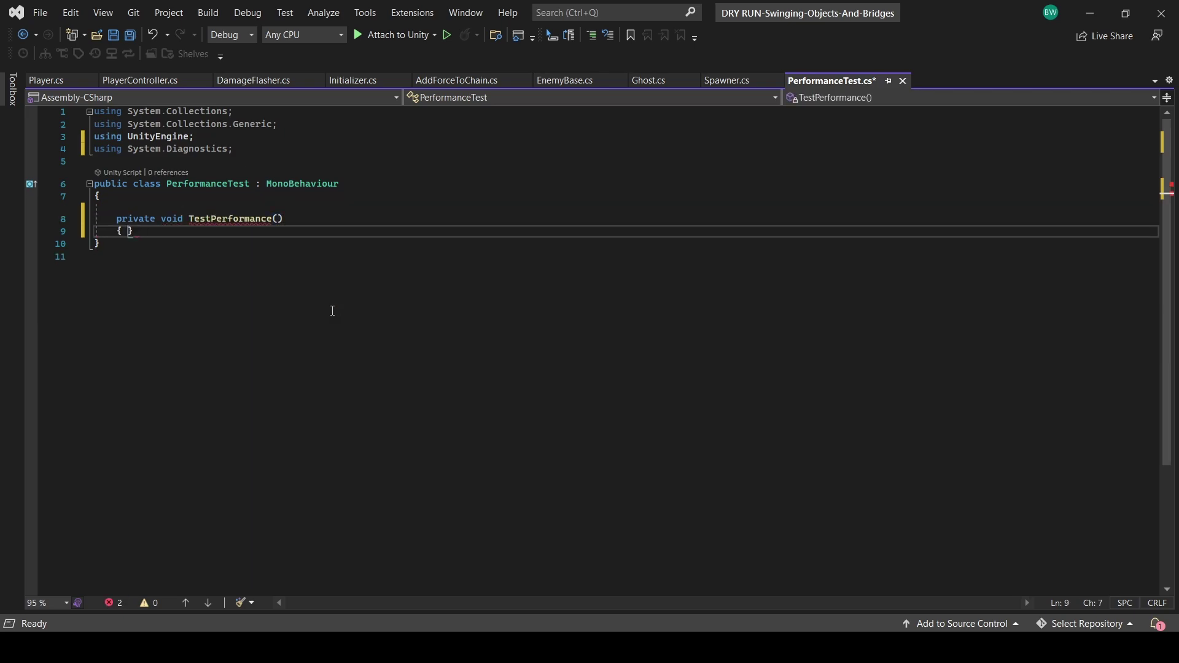
{"action": "key", "text": "Return"}
Step: Start a Stopwatch in TestPerformance with StartNew() and Start(), plus a '// DO THE THING' placeholder
{"action": "type", "text": "Stopwatch stopwatch = Stopwatch.StartNew();"}
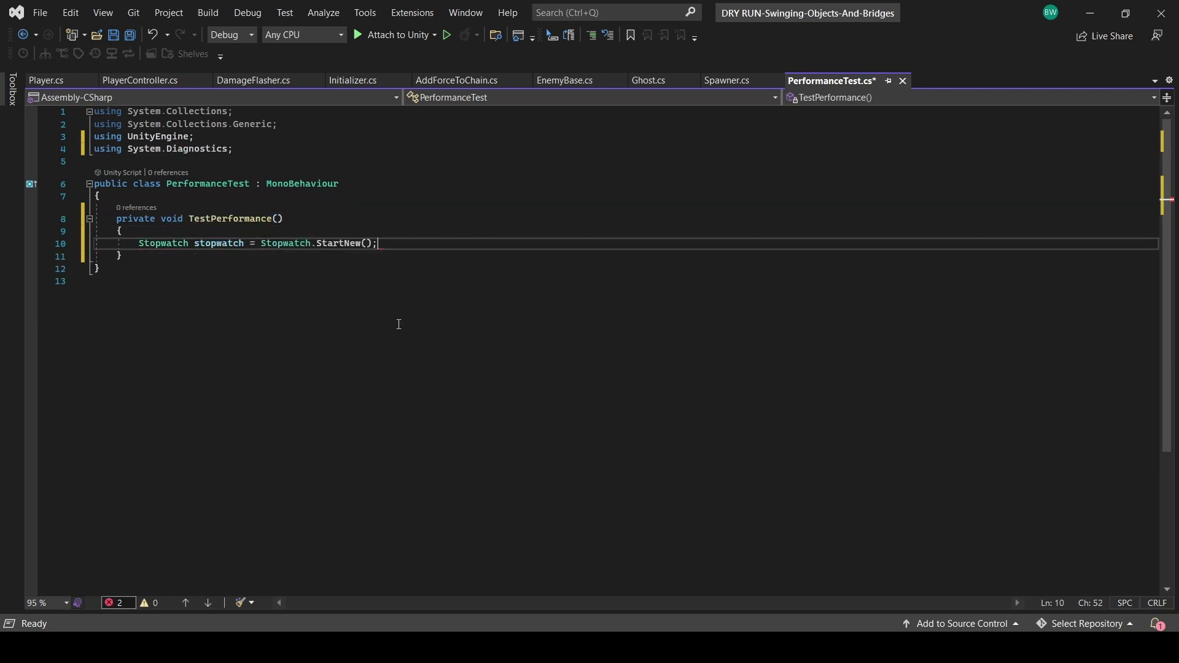
{"action": "key", "text": "Return"}
{"action": "type", "text": "stopwatch.Start();"}
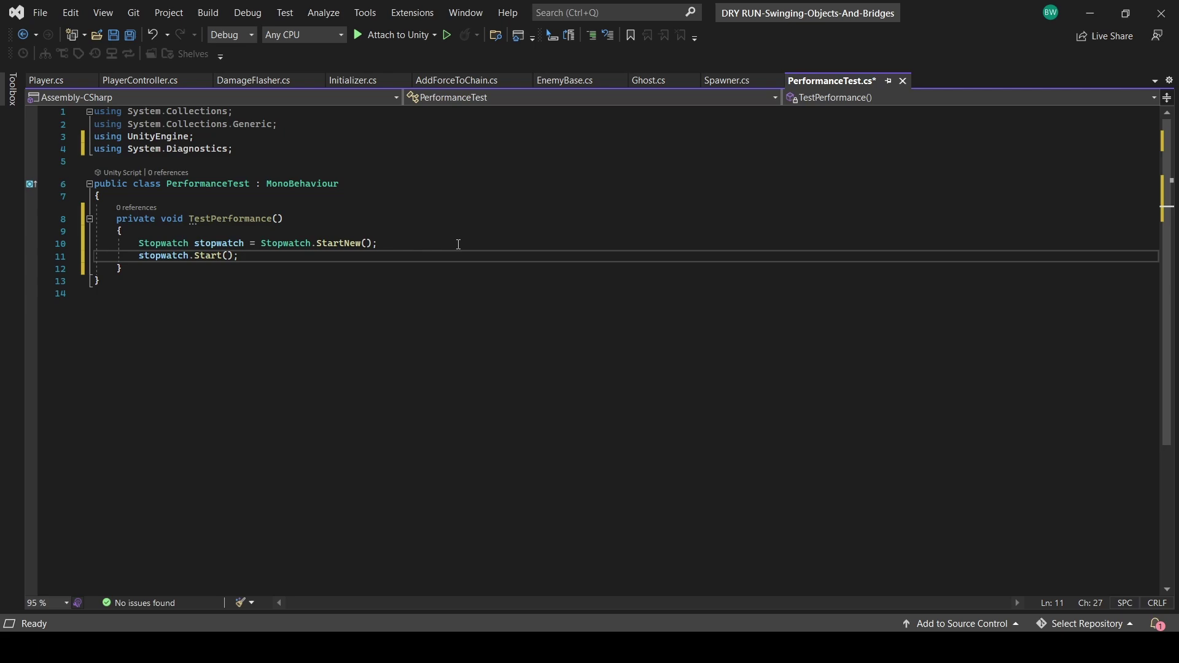
{"action": "key", "text": "Return"}
{"action": "key", "text": "Return"}
{"action": "type", "text": "//"}
{"action": "key", "text": "Caps_Lock"}
{"action": "type", "text": "DO THE THING"}
{"action": "key", "text": "Caps_Lock"}
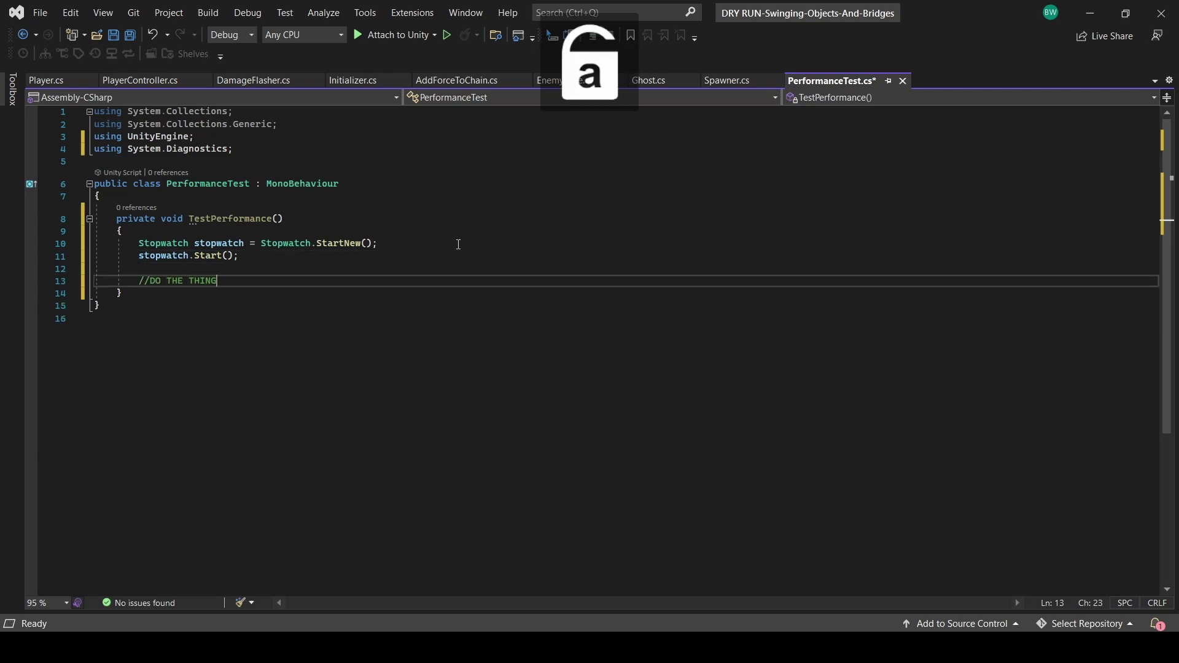
{"action": "key", "text": "Return"}
{"action": "key", "text": "Return"}
Step: Stop the stopwatch, store ElapsedMilliseconds, and print 'Elapsed time in milliseconds : {elapsedTimeMilliseconds}'
{"action": "type", "text": "s"}
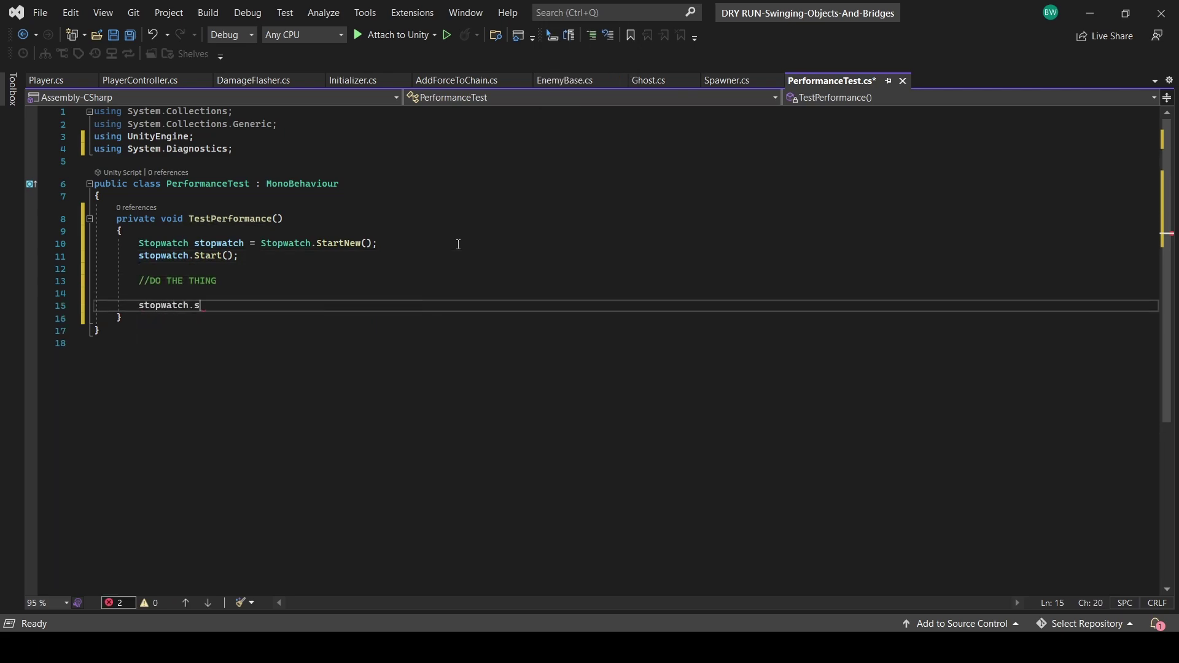
{"action": "type", "text": "topwatch.Stop();"}
{"action": "key", "text": "Return"}
{"action": "key", "text": "Return"}
{"action": "type", "text": "long ela"}
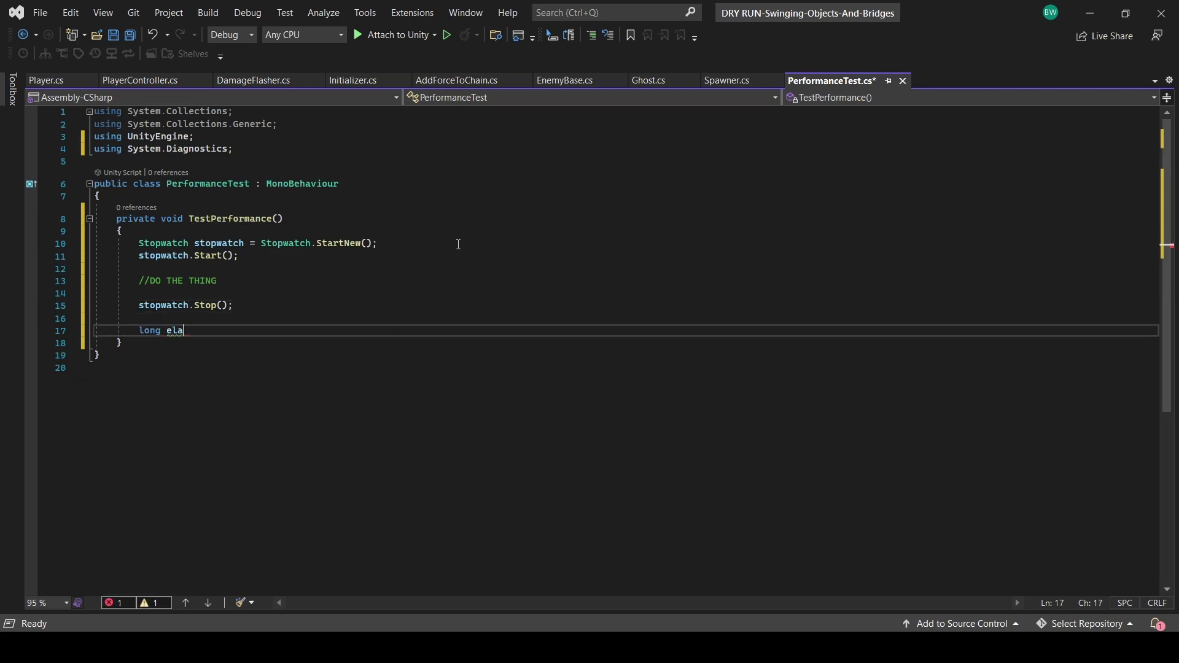
{"action": "type", "text": "psedTimeMilliseconds"}
{"action": "key", "text": "Tab"}
{"action": "key", "text": "Return"}
{"action": "key", "text": "Return"}
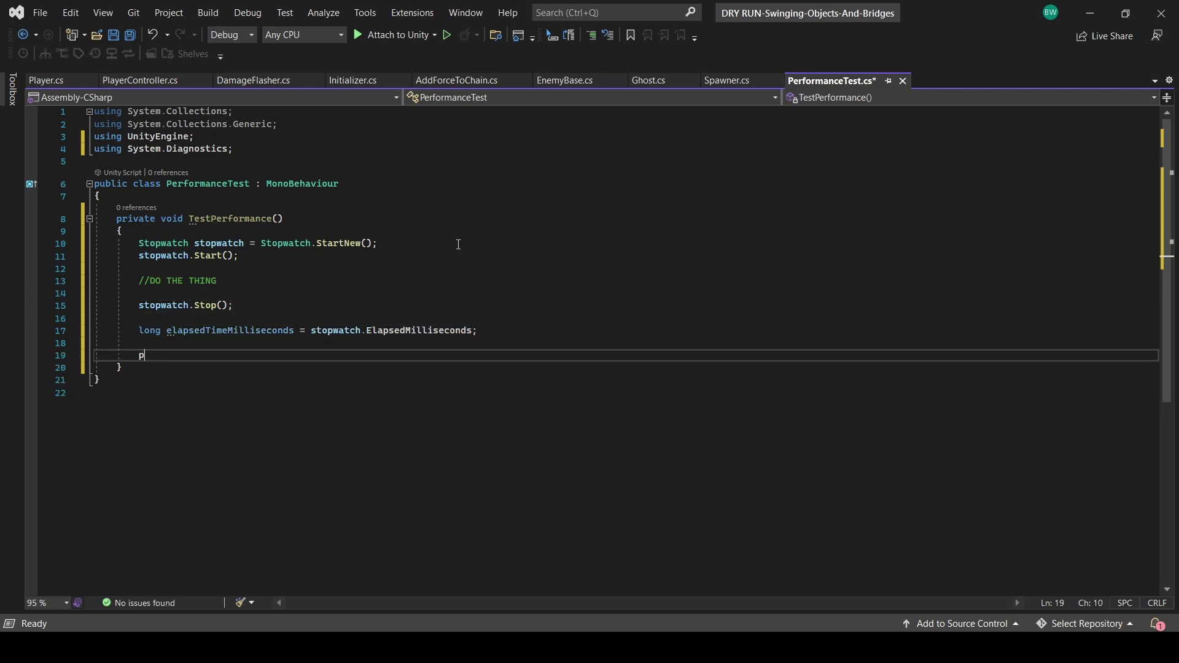
{"action": "type", "text": "print(\""}
{"action": "key", "text": "Left"}
{"action": "type", "text": "$"}
{"action": "key", "text": "Right"}
{"action": "type", "text": "Elapsed time in milliseconds"}
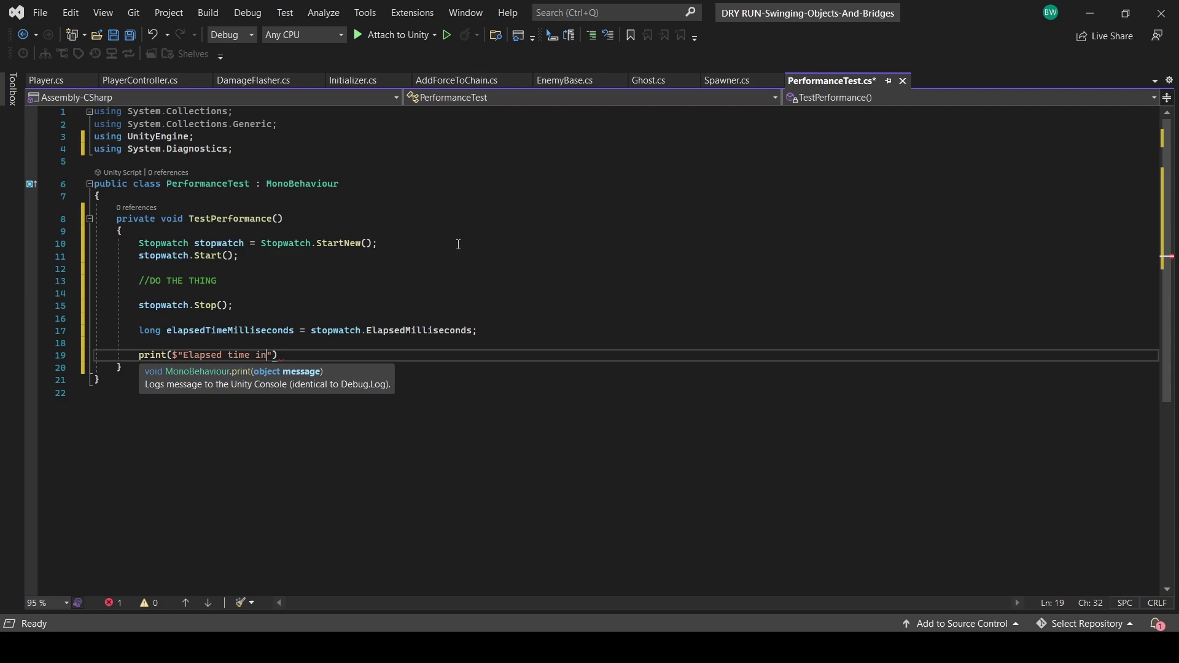
{"action": "type", "text": " : {elapsedTimeMilliseconds"}
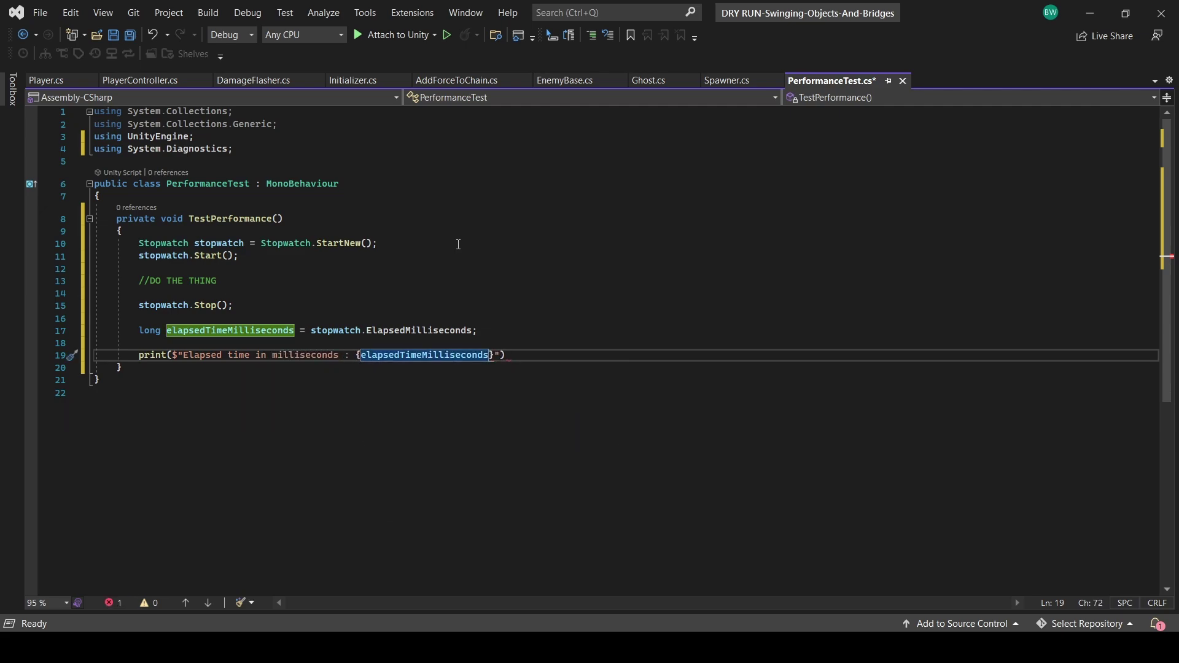
{"action": "type", "text": "}\");"}
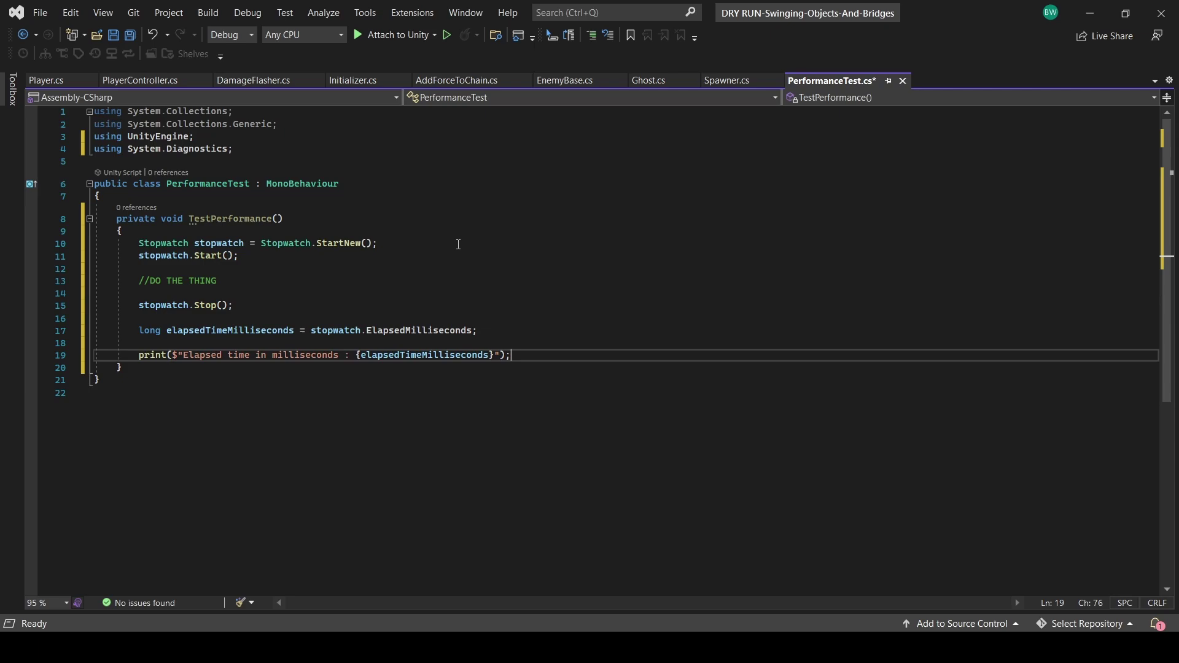
Step: Add a FunctionToTest() method calling GameObject.FindGameObjectWithTag("Chain") and save
{"action": "key", "text": "Down"}
{"action": "key", "text": "End"}
{"action": "key", "text": "Return"}
{"action": "key", "text": "Return"}
{"action": "type", "text": "private void FunctionToTest()"}
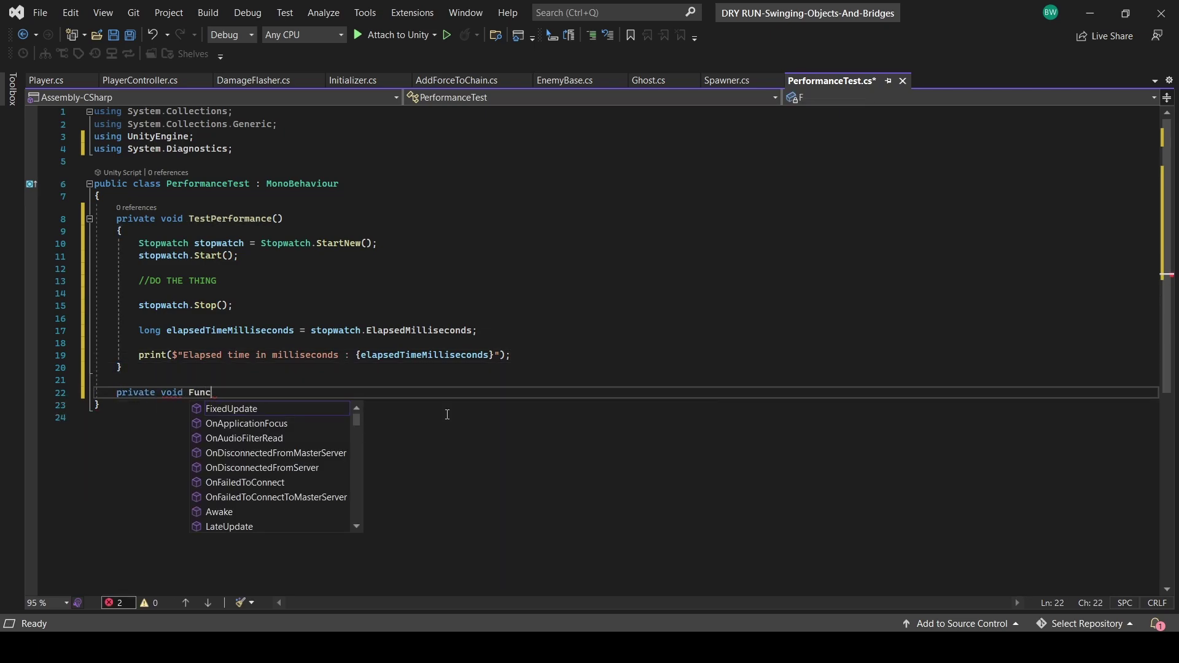
{"action": "key", "text": "Return"}
{"action": "type", "text": "{"}
{"action": "key", "text": "Return"}
{"action": "type", "text": "GameObject.FindGameObjectWithTag(\"Chain\");"}
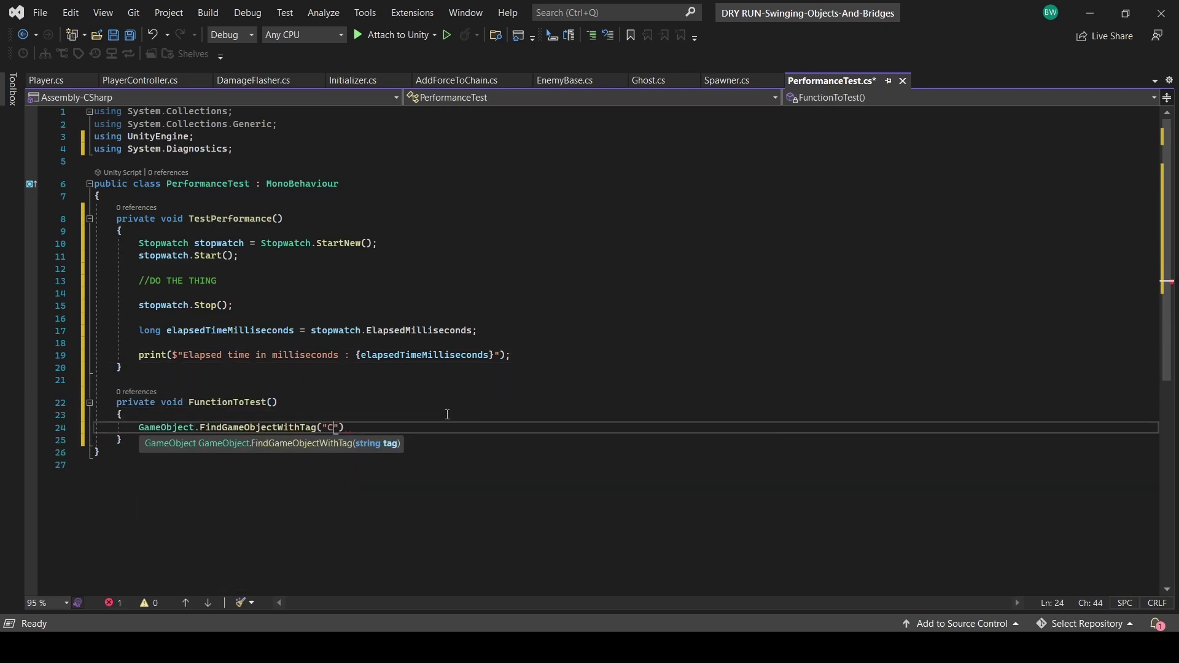
{"action": "key", "text": "ctrl+s"}
Step: Replace the placeholder with FunctionToTest(), call TestPerformance() from Start, and save
{"action": "left_click_drag", "start_coordinate": [138, 280], "coordinate": [217, 281]}
{"action": "type", "text": "FunctionToTest();"}
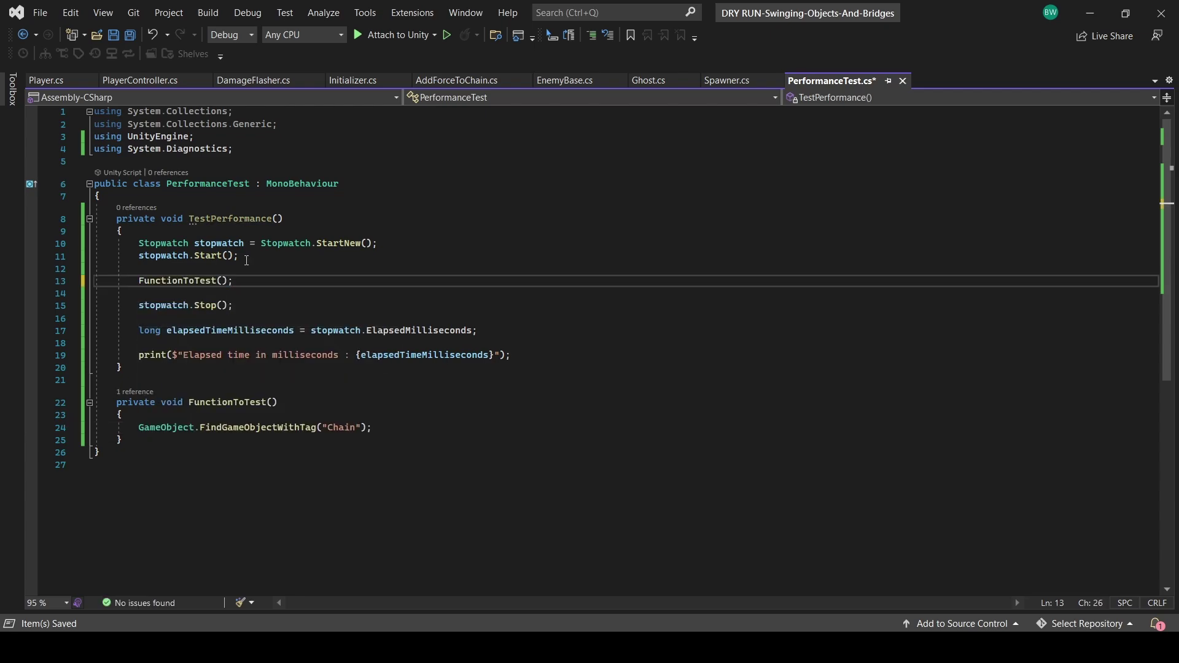
{"action": "left_click", "coordinate": [885, 196]}
{"action": "key", "text": "Return"}
{"action": "type", "text": "Start"}
{"action": "key", "text": "Tab"}
{"action": "type", "text": "TestPerformance();"}
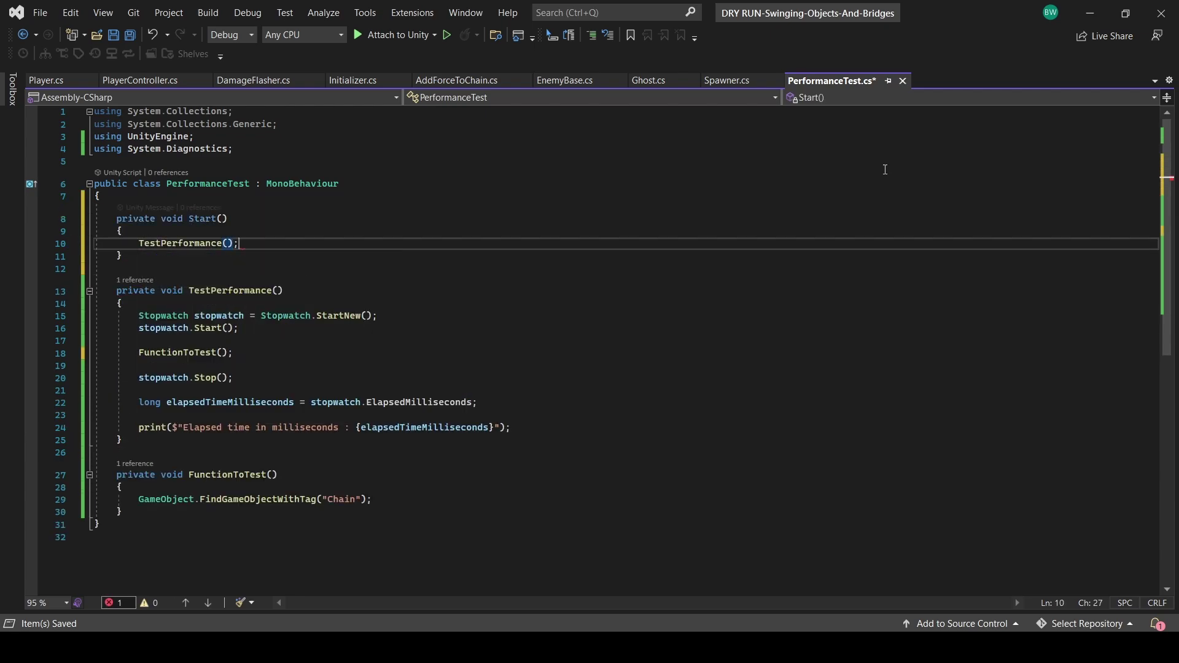
{"action": "key", "text": "ctrl+s"}
Step: Play the game in Unity and check the logged 0 ms timing in the Console
{"action": "key", "text": "alt+Tab"}
{"action": "key", "text": "ctrl+p"}
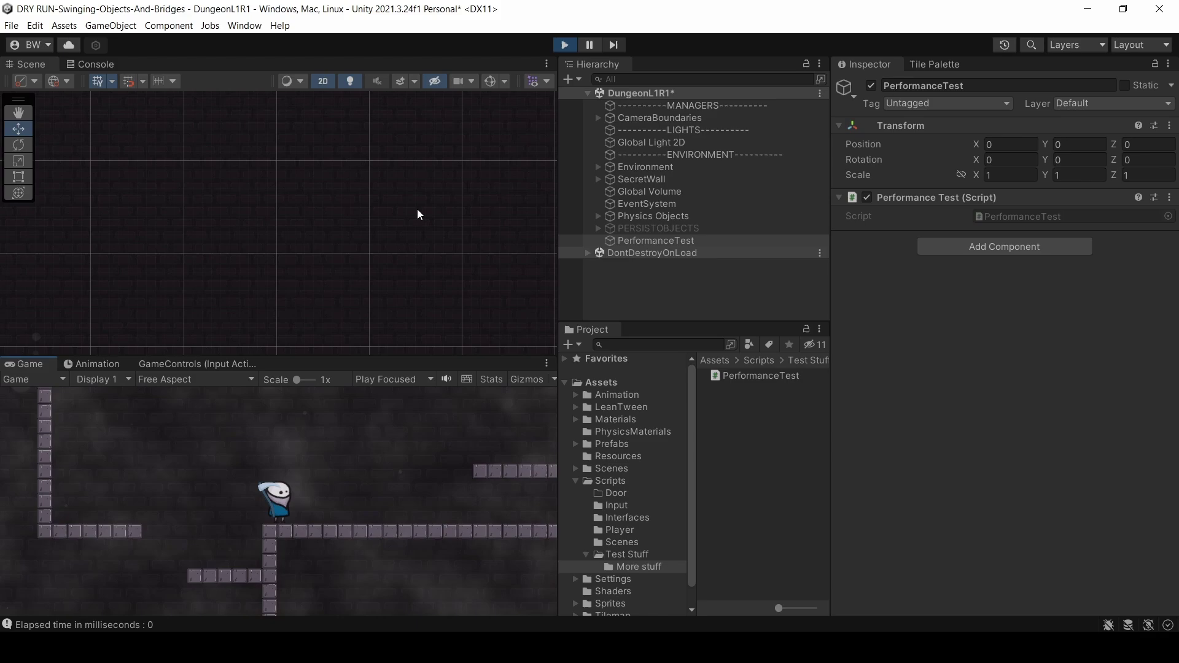
{"action": "left_click", "coordinate": [81, 65]}
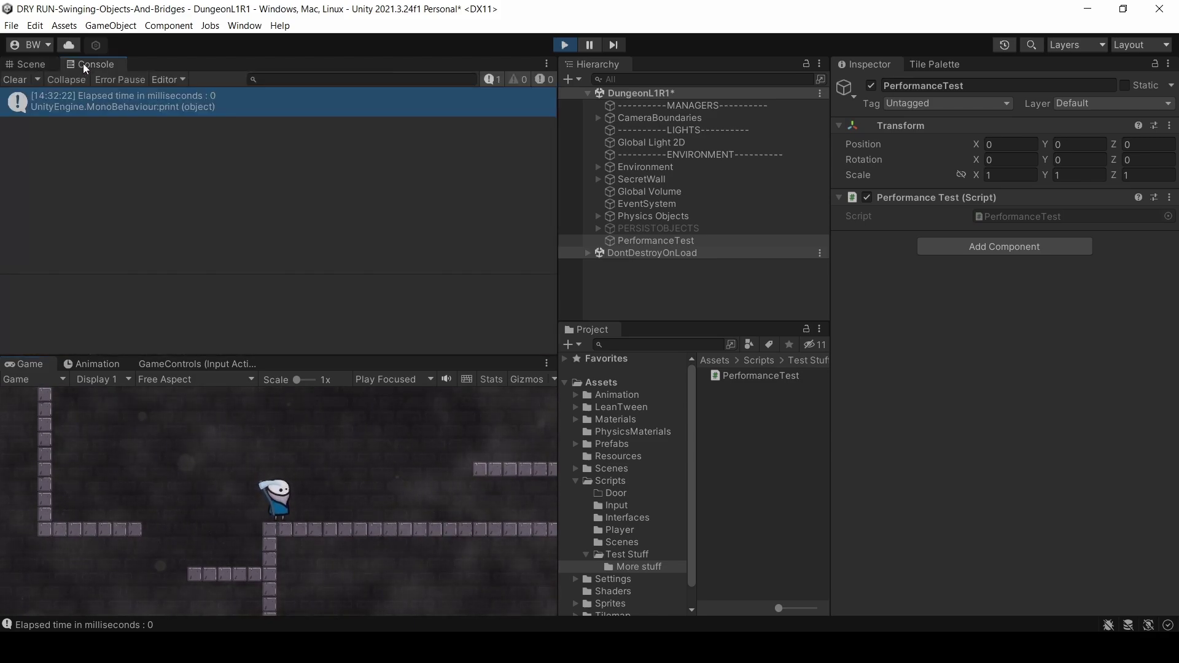
{"action": "key", "text": "alt+Tab"}
{"action": "key", "text": "Return"}
Step: Store ElapsedTicks in elapsedTicks, print 'Elapsed time in ticks : {elapsedTicks}', save, and play
{"action": "type", "text": "long elapsedTicks = stop"}
{"action": "key", "text": "Tab"}
{"action": "left_click_drag", "start_coordinate": [139, 440], "coordinate": [510, 440]}
{"action": "key", "text": "ctrl+c"}
{"action": "key", "text": "End"}
{"action": "key", "text": "Return"}
{"action": "key", "text": "ctrl+v"}
{"action": "double_click", "coordinate": [318, 453]}
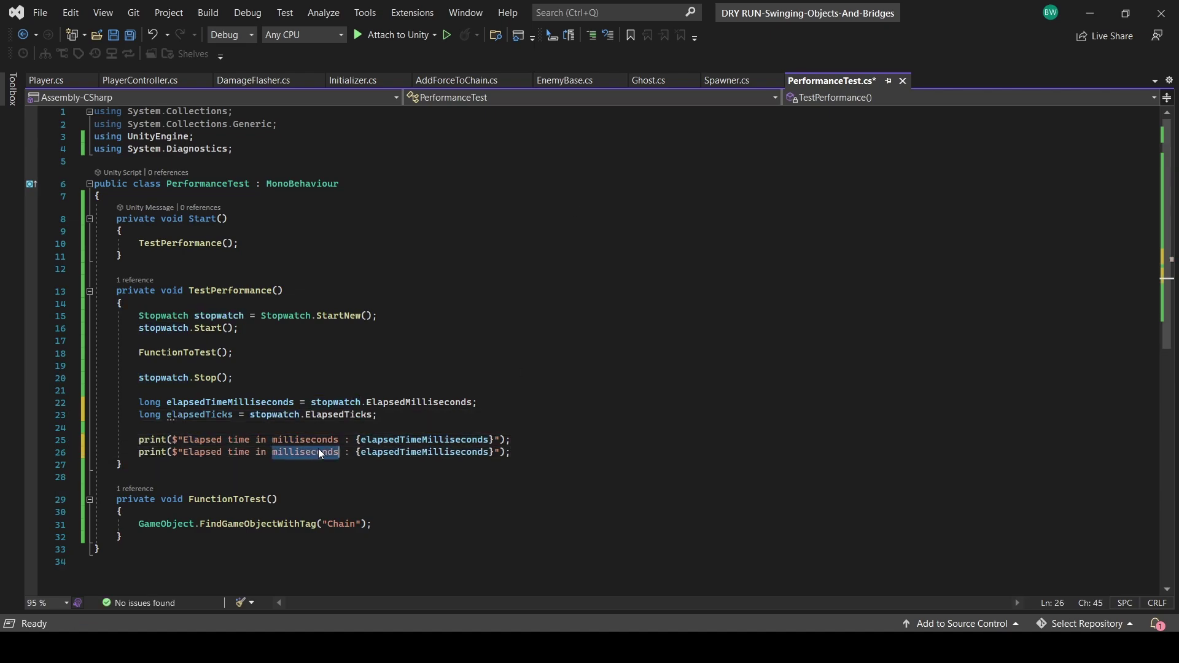
{"action": "type", "text": "ticks : {elapsedTicks"}
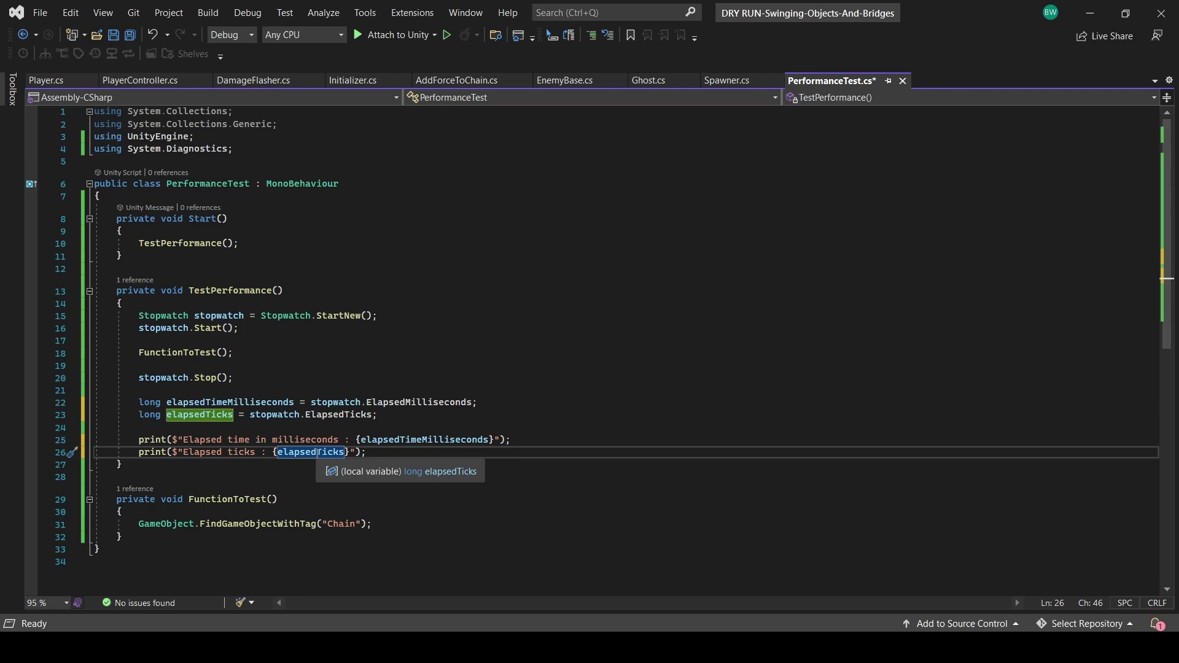
{"action": "left_click", "coordinate": [351, 425]}
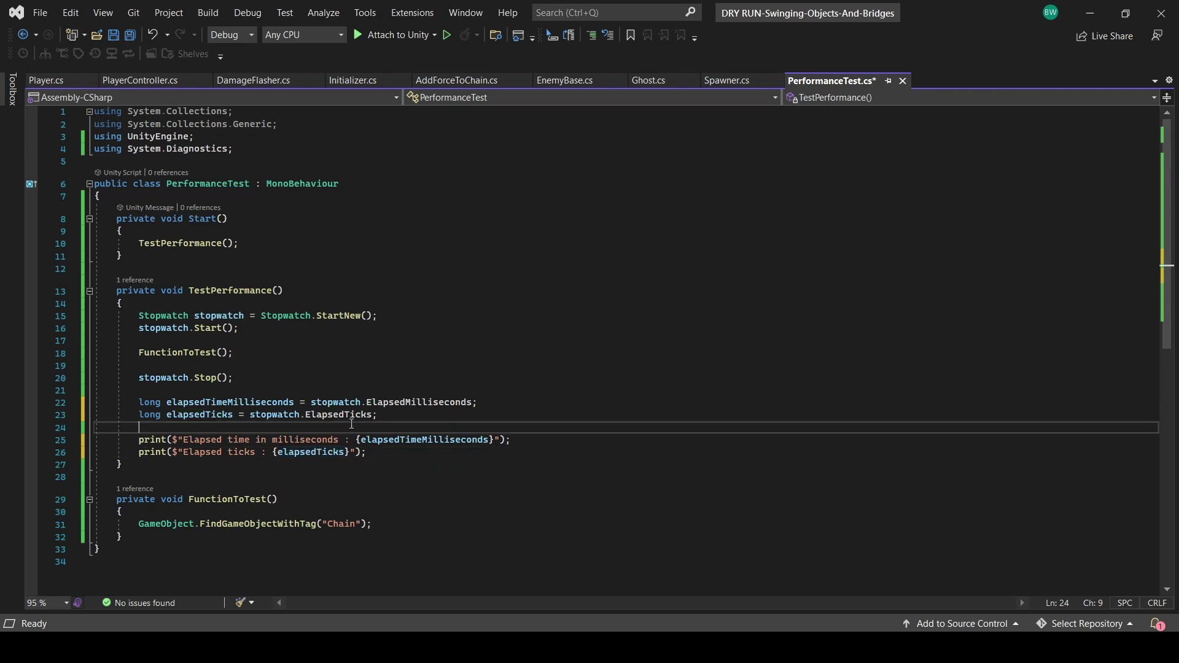
{"action": "key", "text": "ctrl+s"}
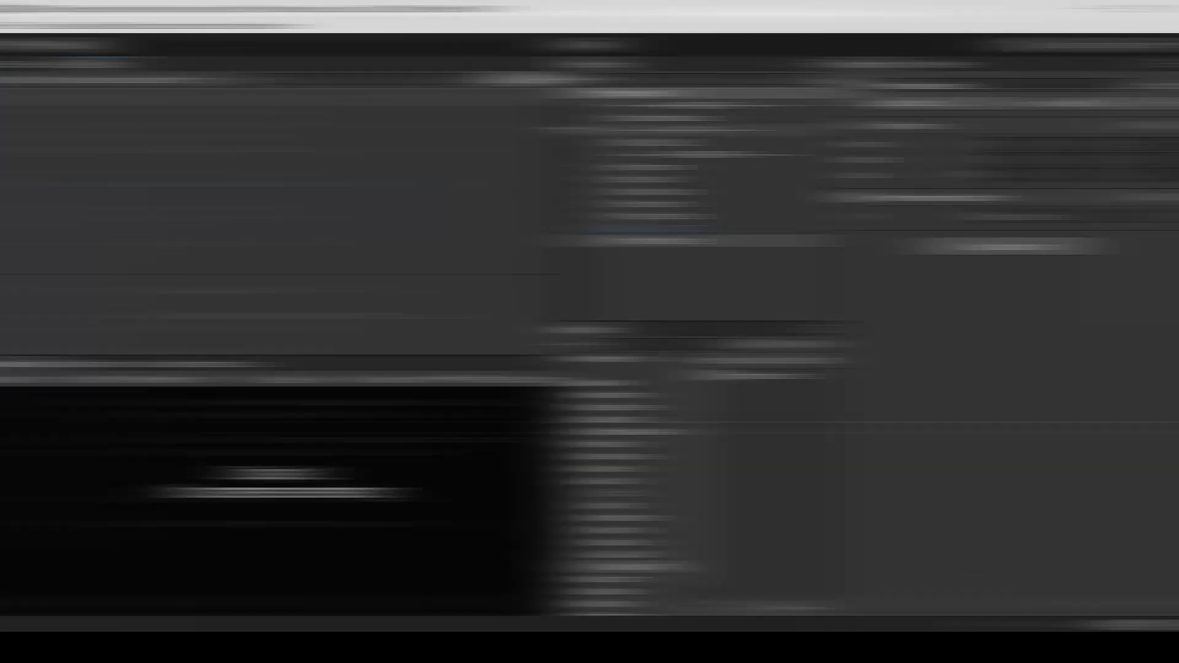
{"action": "key", "text": "ctrl+p"}
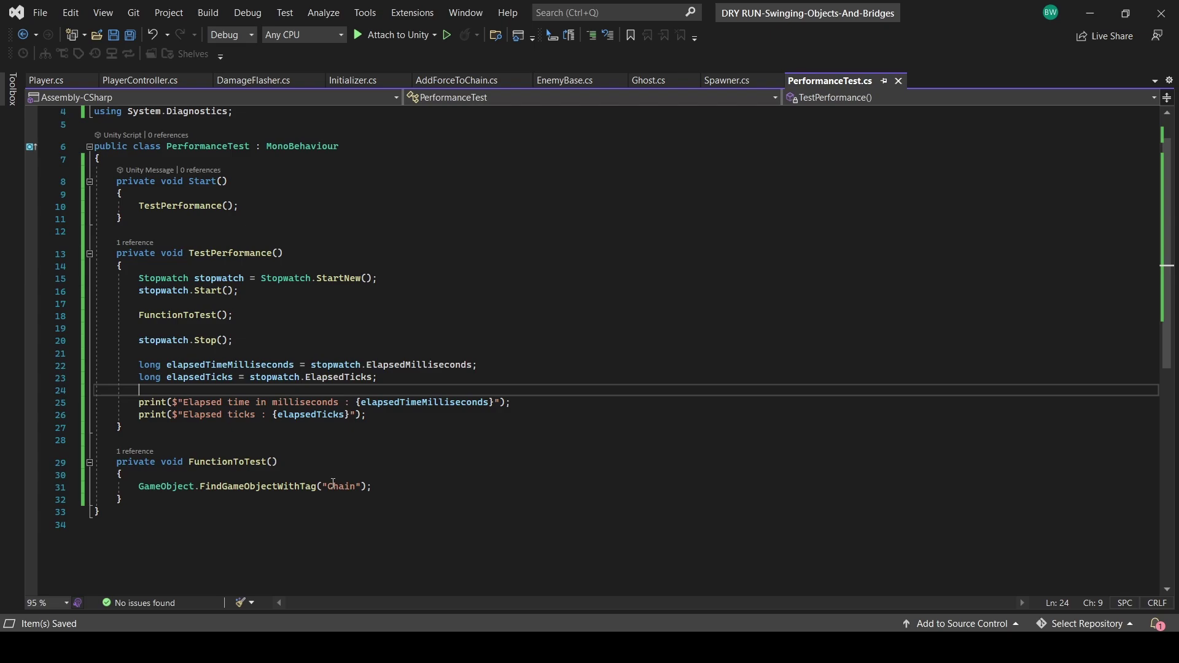
Step: Wrap the Chain lookup in a while loop running numberOfIterations = 50000 times with a counter
{"action": "left_click", "coordinate": [245, 475]}
{"action": "key", "text": "Return"}
{"action": "key", "text": "Return"}
{"action": "key", "text": "Up"}
{"action": "type", "text": "int numberOfIterations = 50000;"}
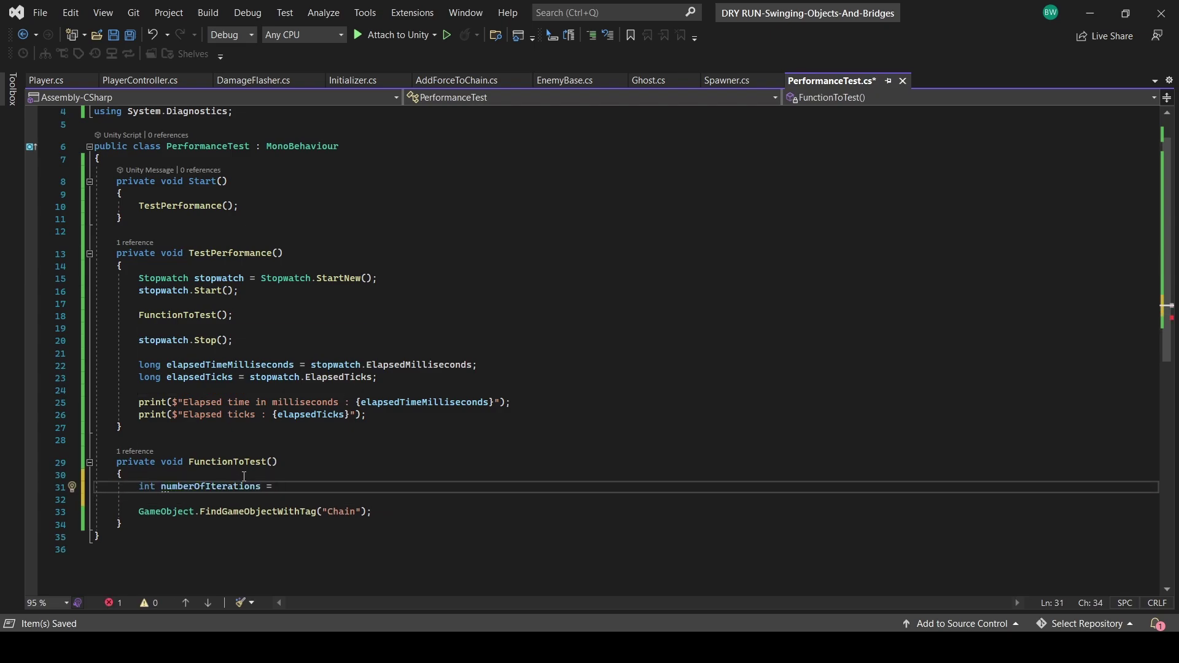
{"action": "key", "text": "Return"}
{"action": "key", "text": "Return"}
{"action": "type", "text": "int counter = 0;"}
{"action": "key", "text": "Return"}
{"action": "type", "text": "while(counter < numberOfIterations)"}
{"action": "key", "text": "Return"}
{"action": "type", "text": "counter++;"}
{"action": "key", "text": "Down"}
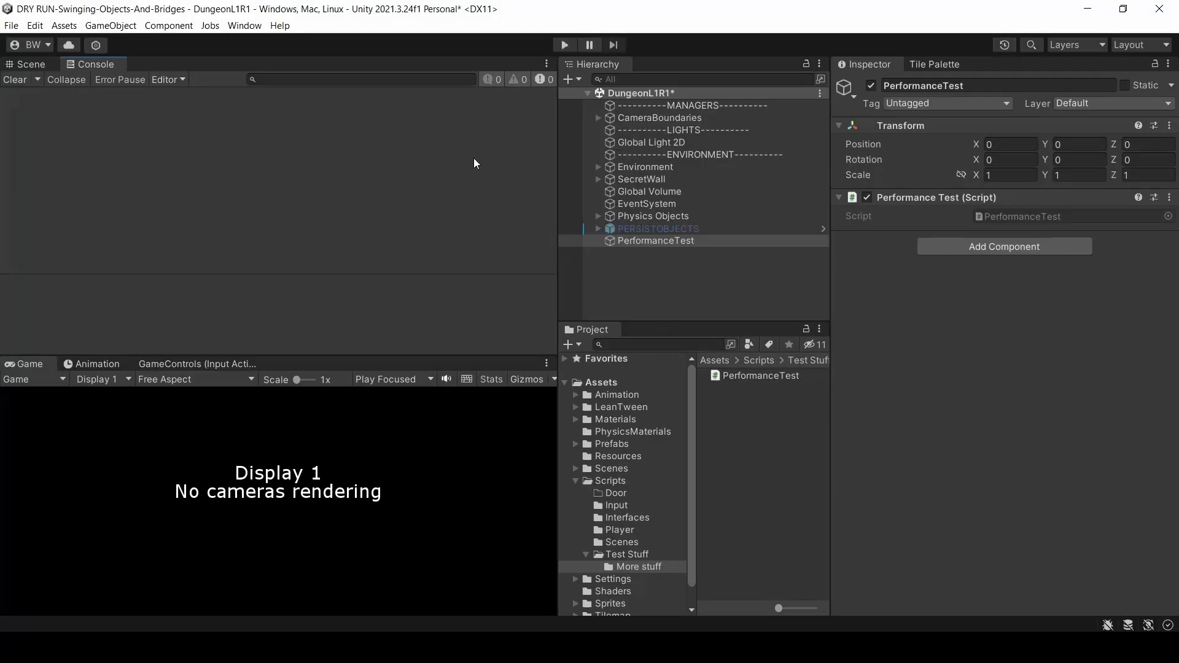
Step: Play to time the loop, then rename the PlayerController script to NewName in the Project window
{"action": "key", "text": "ctrl+p"}
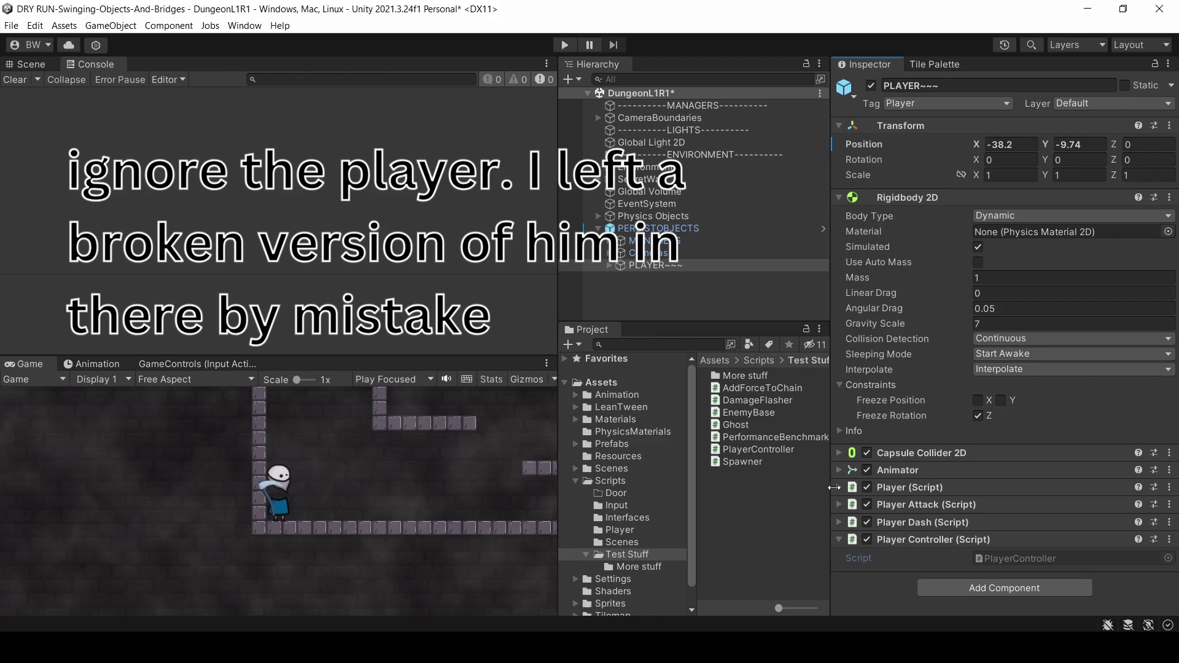
{"action": "left_click", "coordinate": [915, 557]}
{"action": "right_click", "coordinate": [751, 451]}
{"action": "left_click", "coordinate": [781, 172]}
{"action": "type", "text": "NewName"}
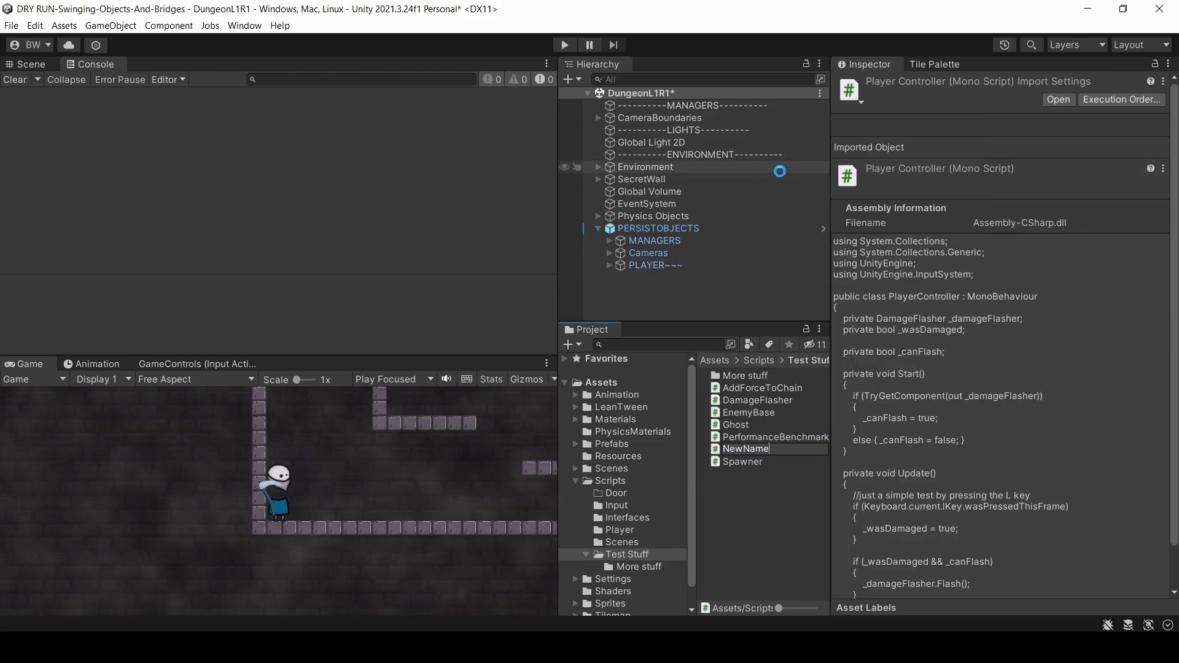
{"action": "key", "text": "Return"}
Step: Change the class name and the Player.cs PlayerController references to NewName
{"action": "double_click", "coordinate": [740, 436]}
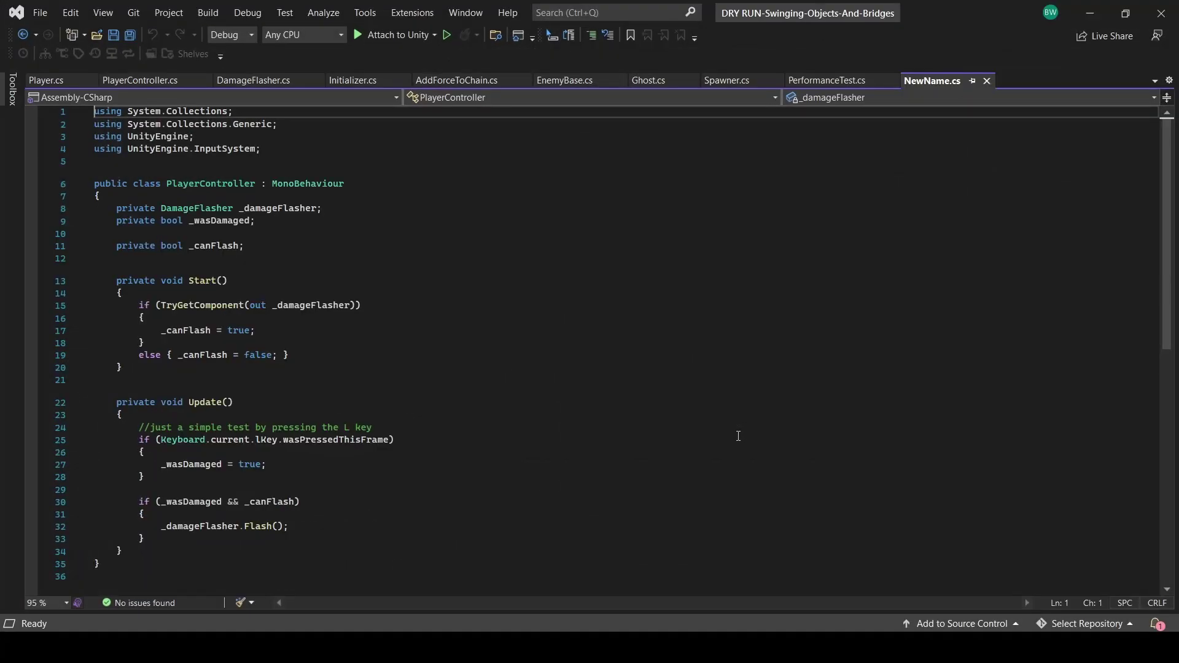
{"action": "double_click", "coordinate": [212, 185]}
{"action": "type", "text": "NewName"}
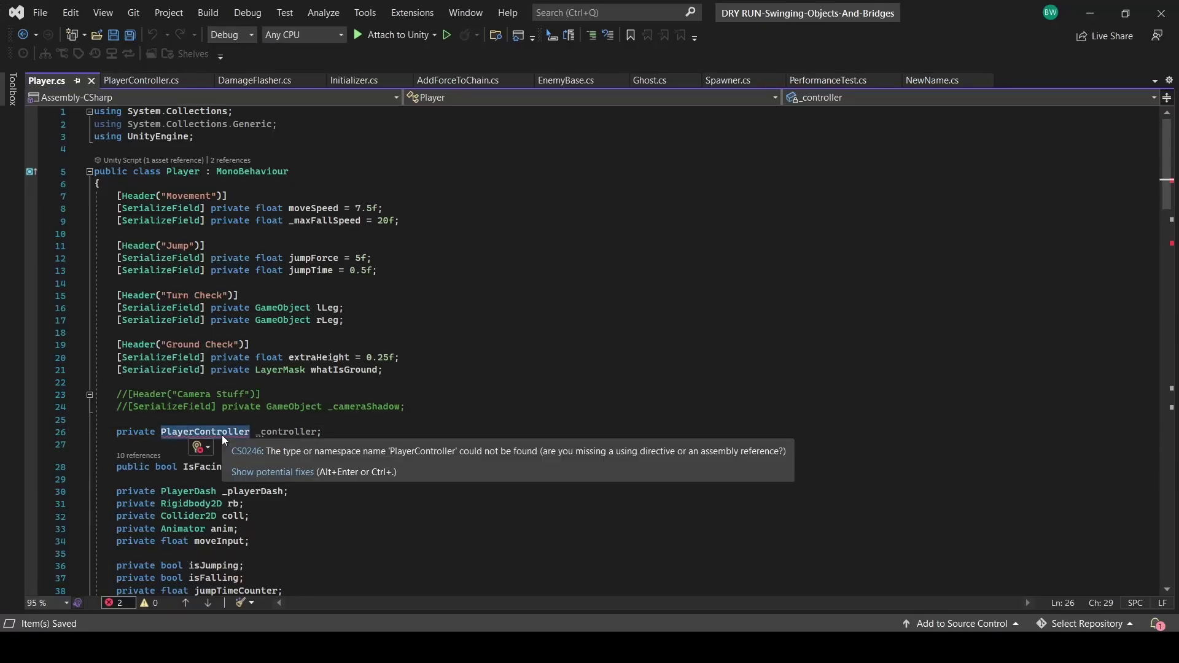
{"action": "key", "text": "ctrl+v"}
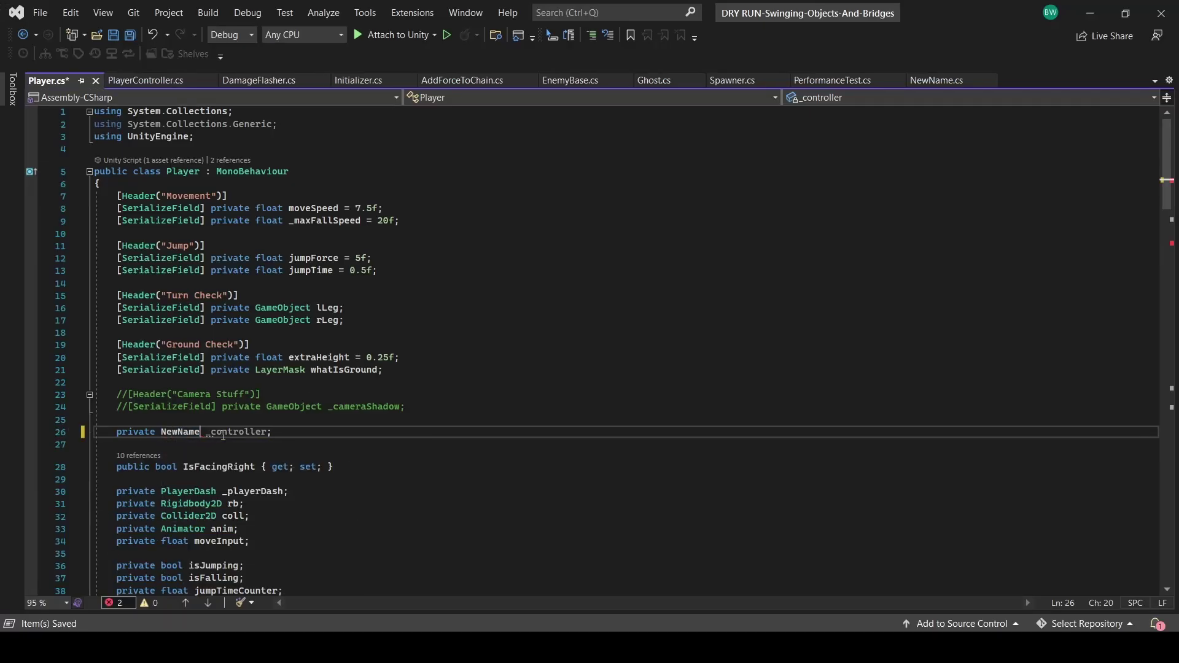
{"action": "scroll", "coordinate": [277, 368], "scroll_direction": "down", "scroll_amount": 9}
{"action": "double_click", "coordinate": [342, 441]}
{"action": "key", "text": "ctrl+v"}
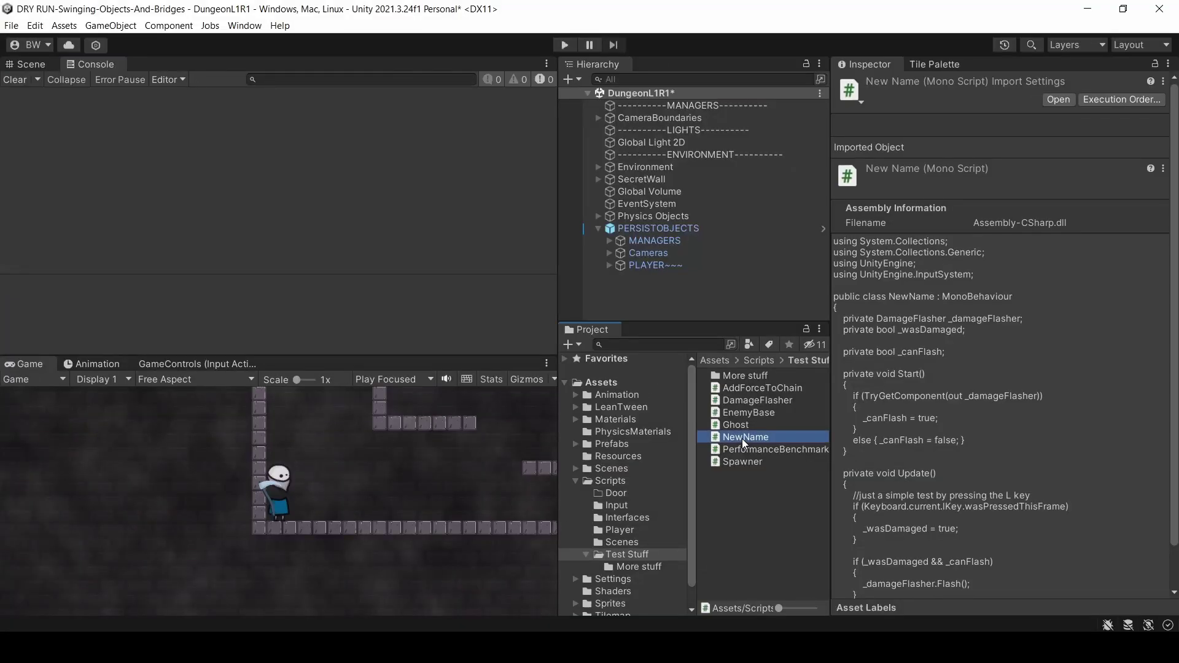
Step: Rename the NewName class and file back to PlayerController with Ctrl+R+R
{"action": "double_click", "coordinate": [741, 437]}
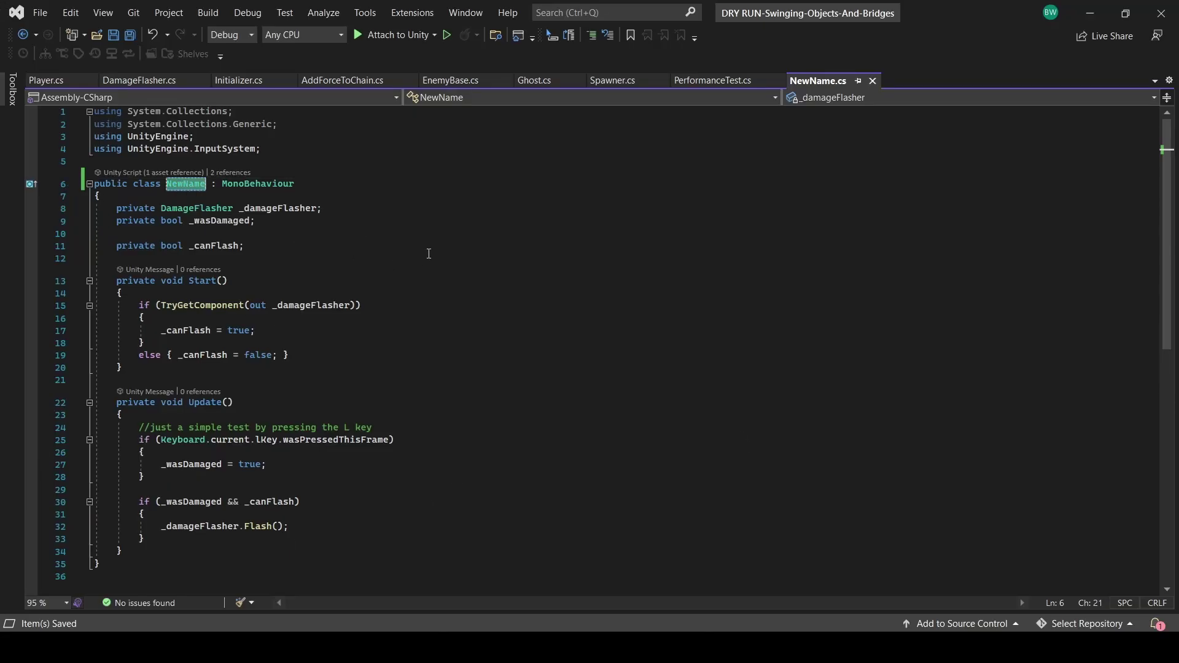
{"action": "key", "text": "ctrl+r"}
{"action": "key", "text": "ctrl+r"}
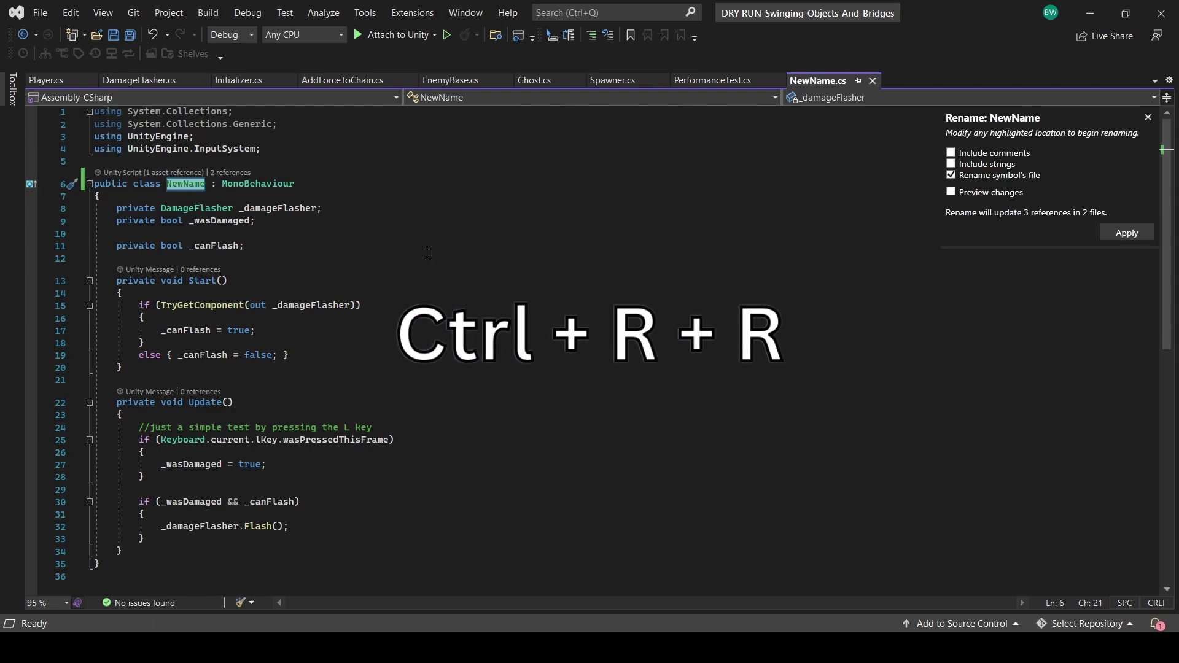
{"action": "type", "text": "PlayerContro"}
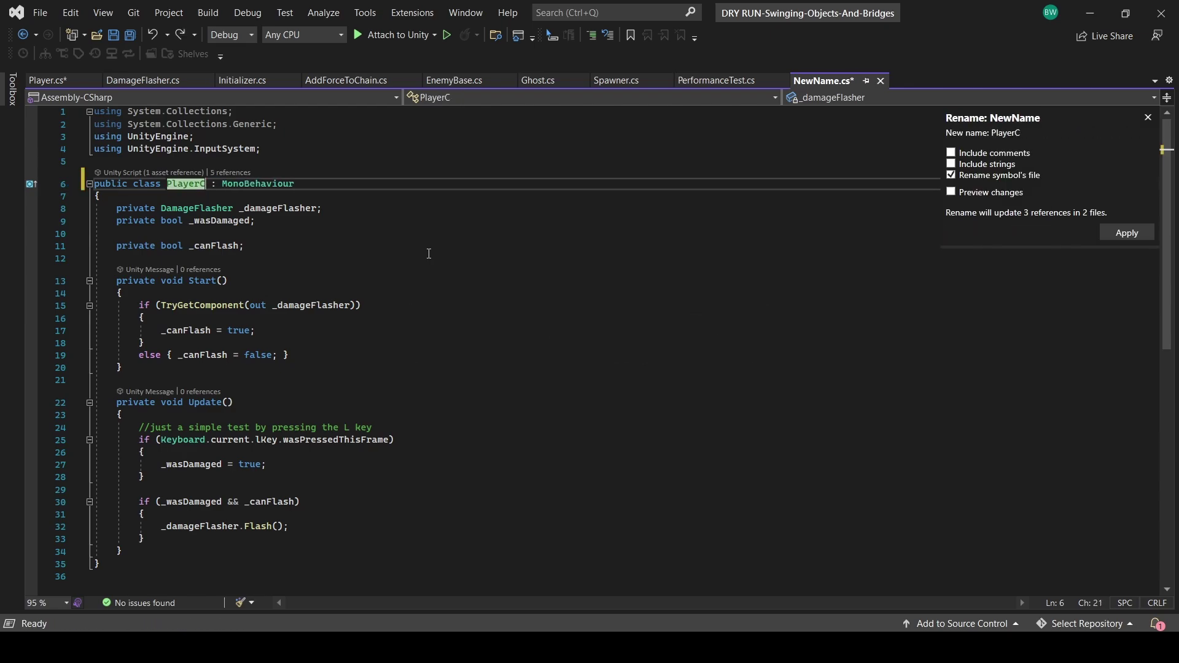
{"action": "type", "text": "ller"}
{"action": "key", "text": "Return"}
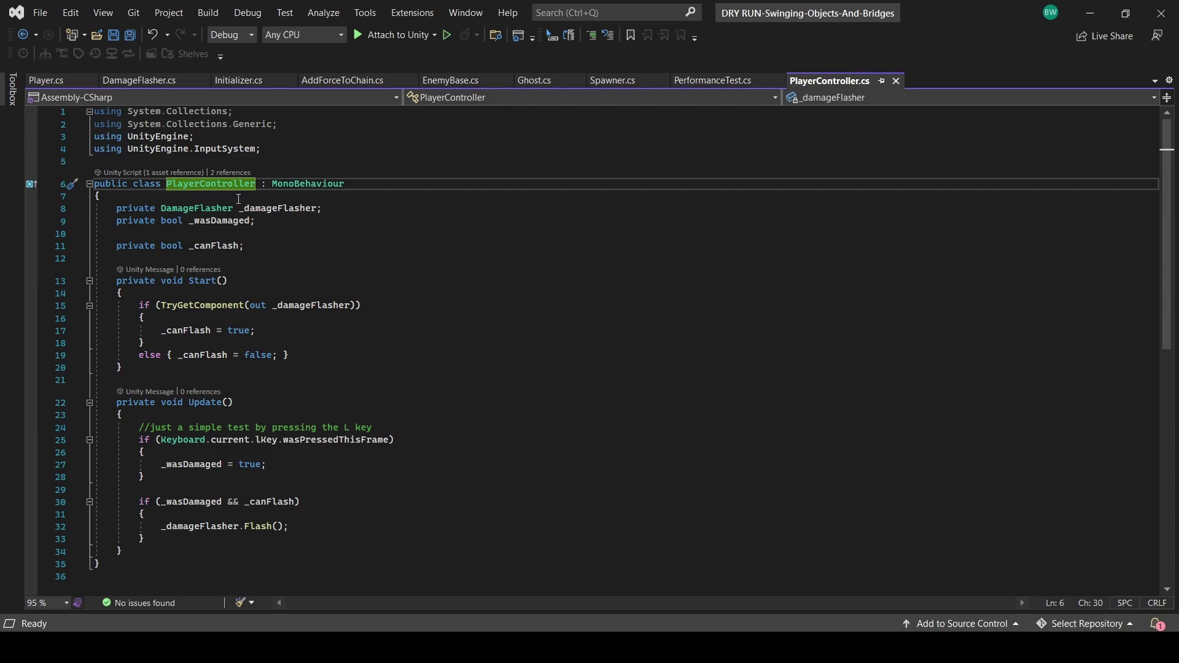
Step: In the Player script, begin renaming the _canFlash field with Ctrl+R+R
{"action": "key", "text": "ctrl+Tab"}
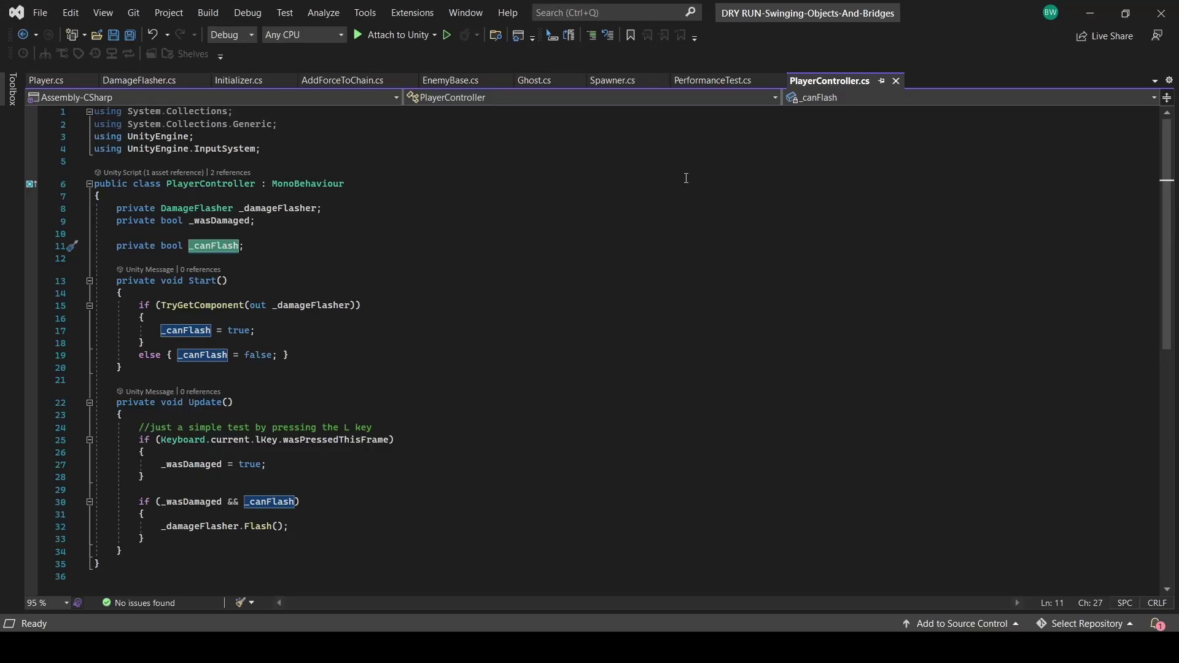
{"action": "key", "text": "ctrl+r"}
{"action": "key", "text": "ctrl+r"}
{"action": "type", "text": "N"}
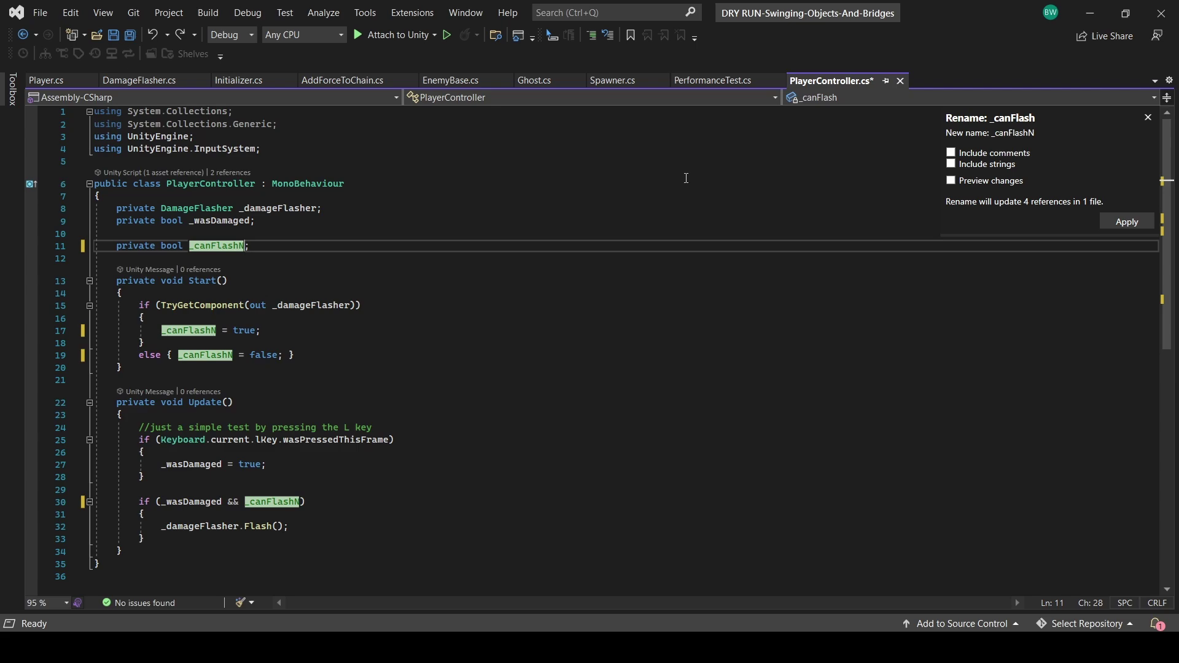
{"action": "type", "text": "ewName"}
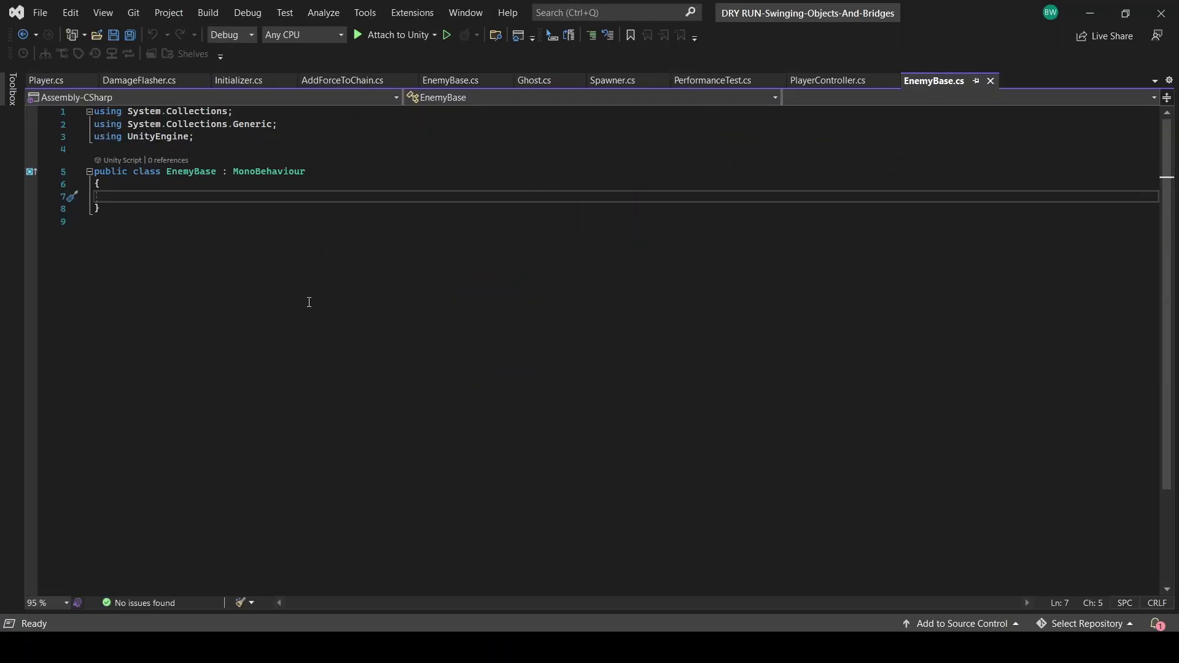
Step: Add a [Header("Health")] with a serialized float _maxHealth and a private CircleCollider2D _circleColl
{"action": "type", "text": "[Header(\"Health"}
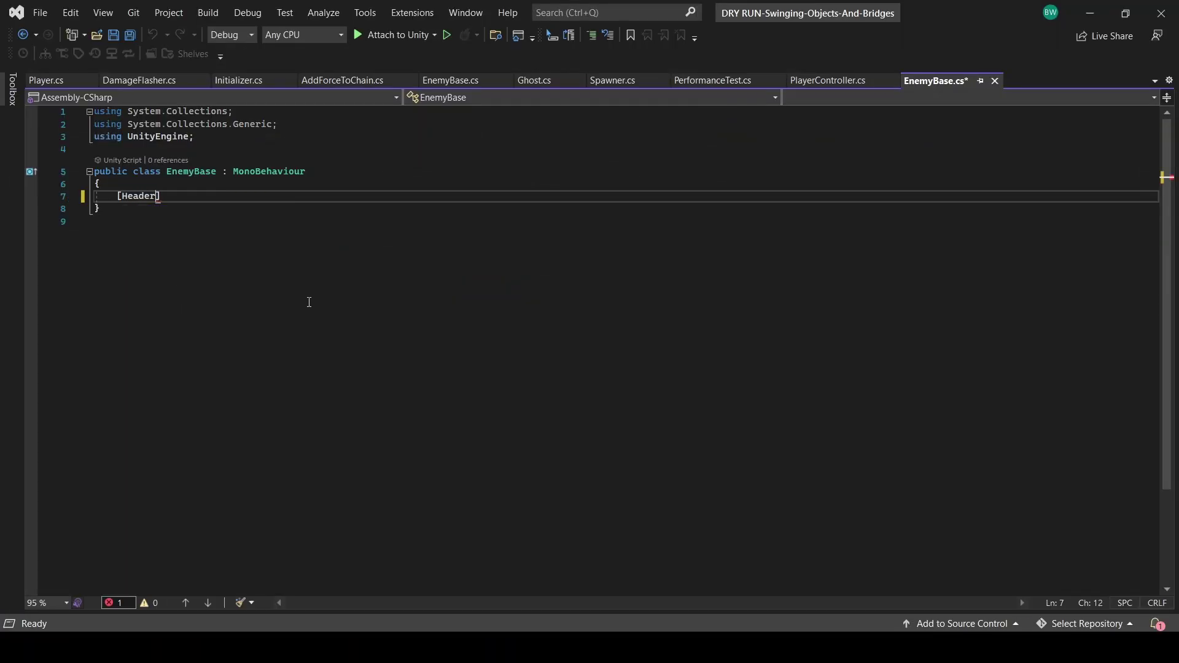
{"action": "key", "text": "End"}
{"action": "key", "text": "Return"}
{"action": "type", "text": "[SerializeField] private float _maxHealth;"}
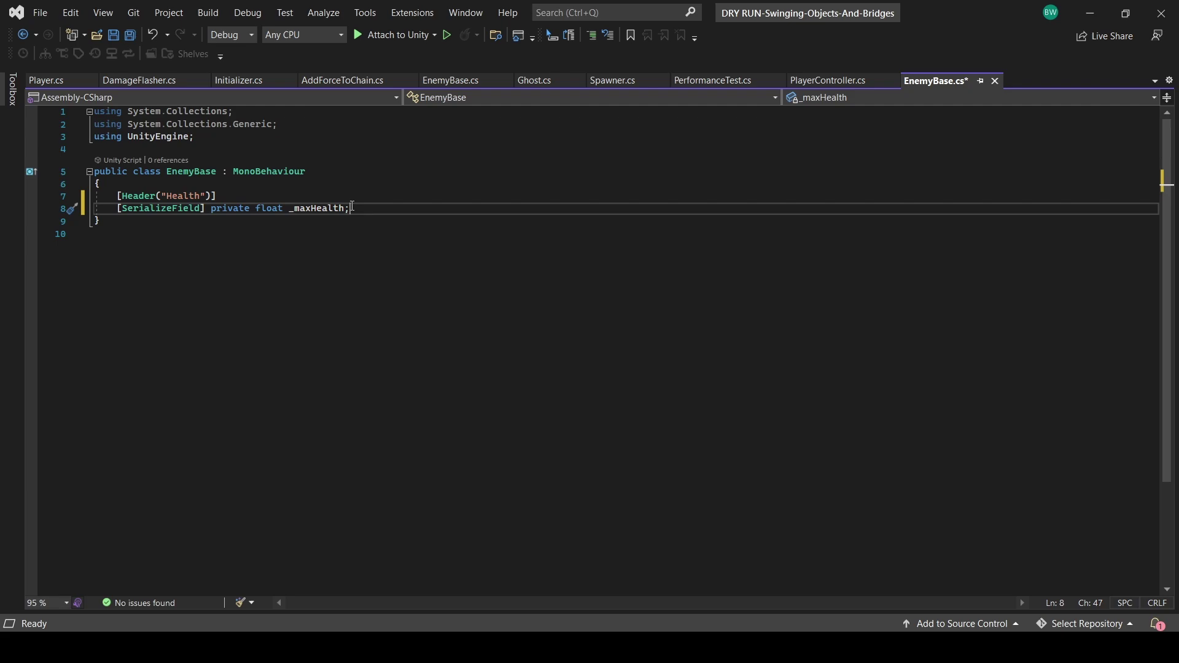
{"action": "key", "text": "Return"}
{"action": "key", "text": "Return"}
{"action": "type", "text": "private CircleCollider2D _circleColl"}
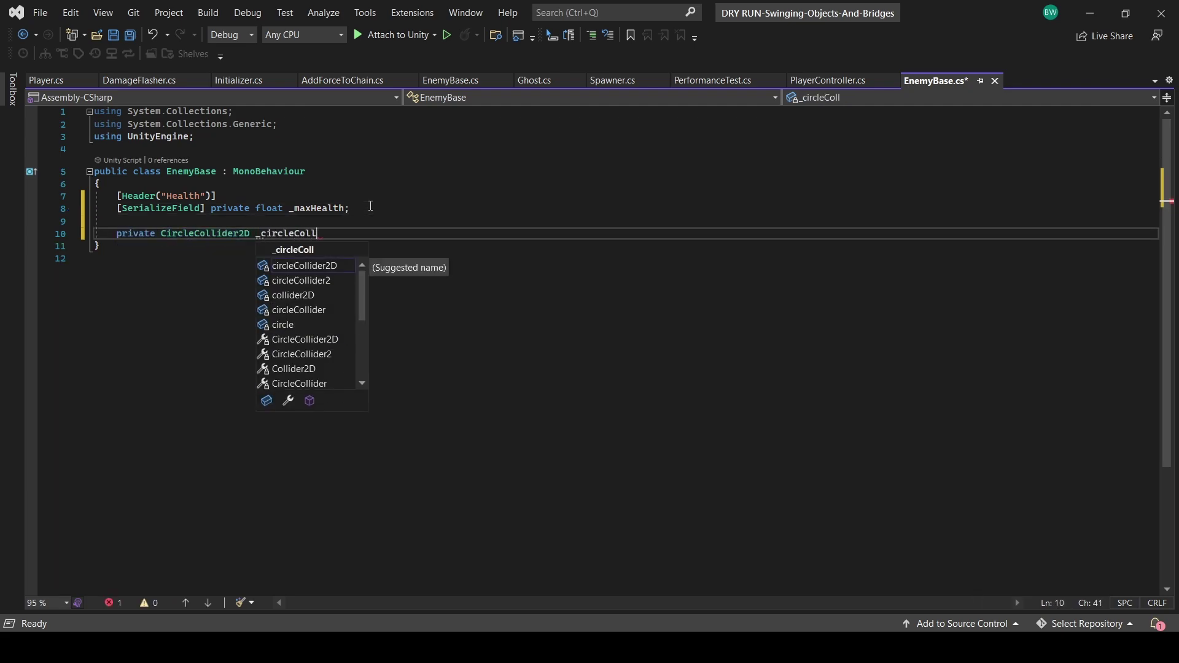
{"action": "type", "text": ";"}
{"action": "left_click", "coordinate": [351, 150]}
{"action": "key", "text": "Return"}
Step: Add [RequireComponent(typeof(CircleCollider2D))] to EnemyBase and create a Ghost C# script in Test Stuff
{"action": "type", "text": "[RequireComponent(typeof(Camera))]"}
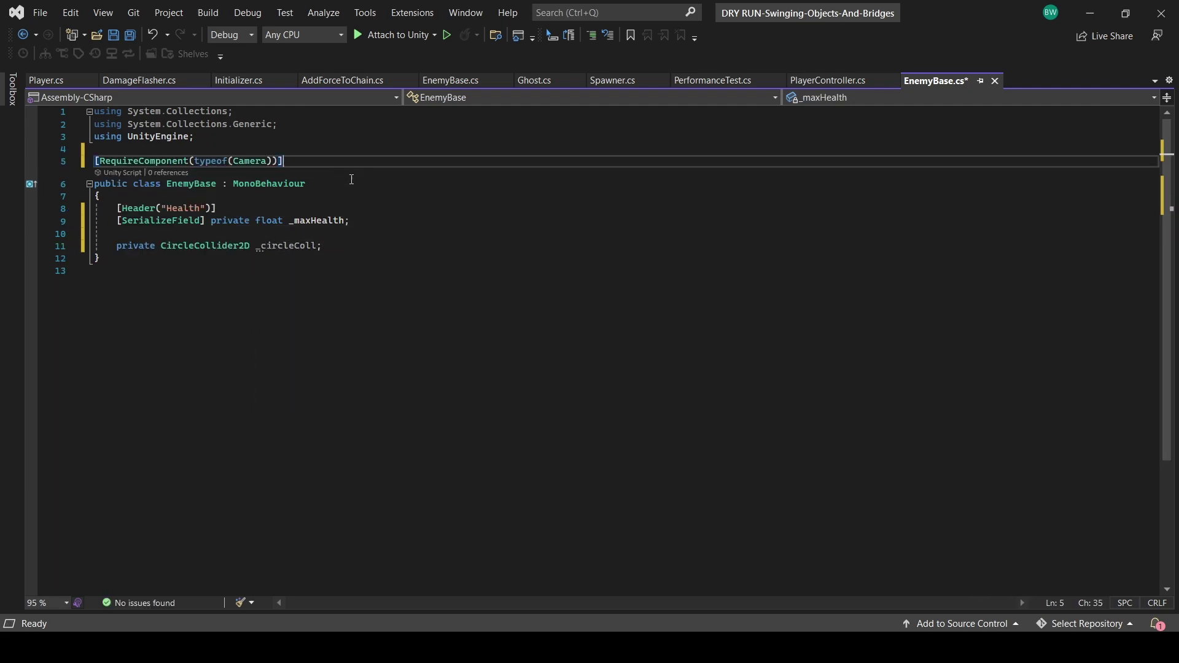
{"action": "type", "text": "CircleCollider2D"}
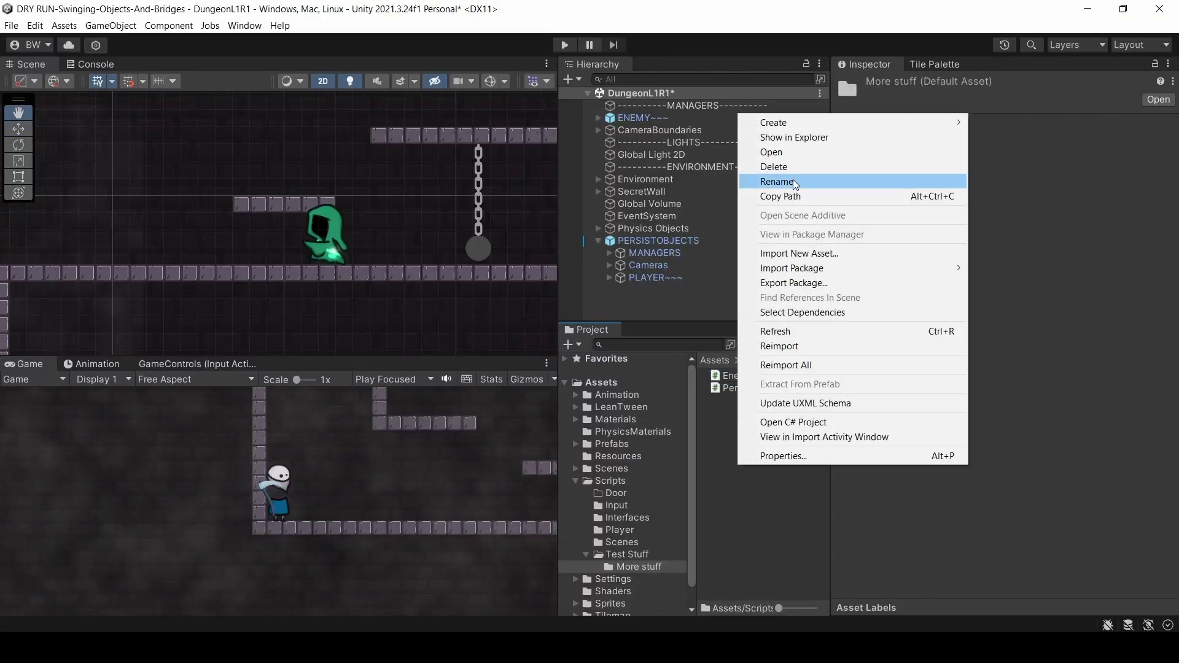
{"action": "mouse_move", "coordinate": [797, 126]}
{"action": "left_click", "coordinate": [995, 43]}
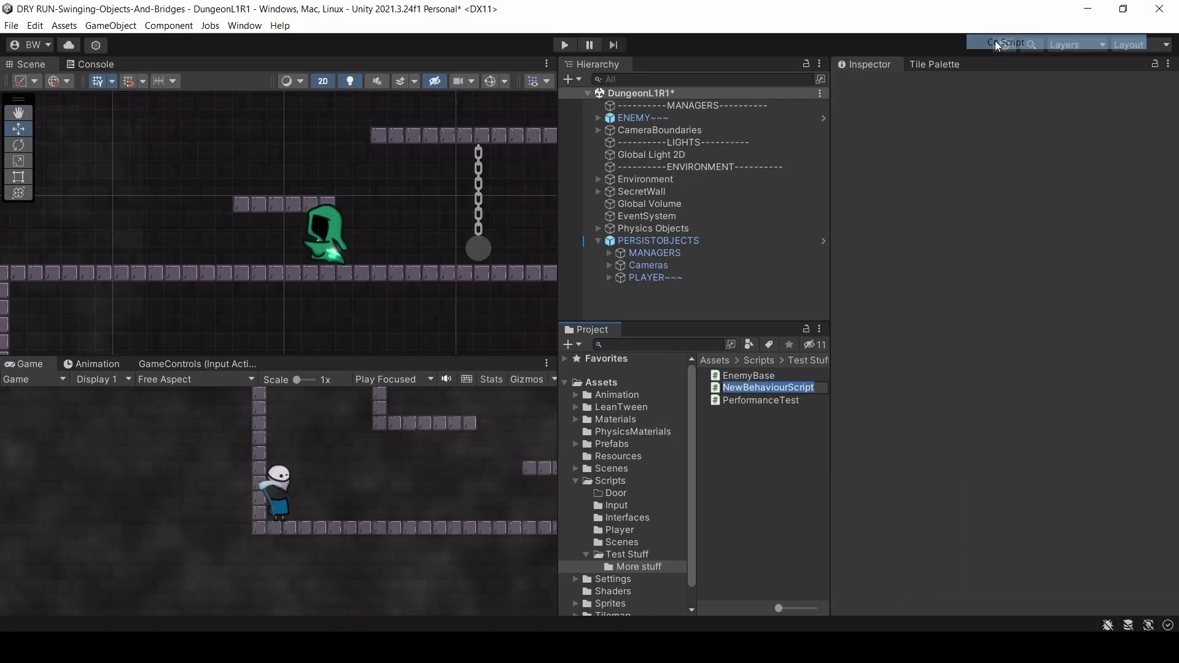
{"action": "type", "text": "Ghost"}
{"action": "key", "text": "Return"}
Step: Make Ghost inherit from EnemyBase and attach it to the ENEMY object
{"action": "double_click", "coordinate": [730, 387]}
{"action": "double_click", "coordinate": [249, 172]}
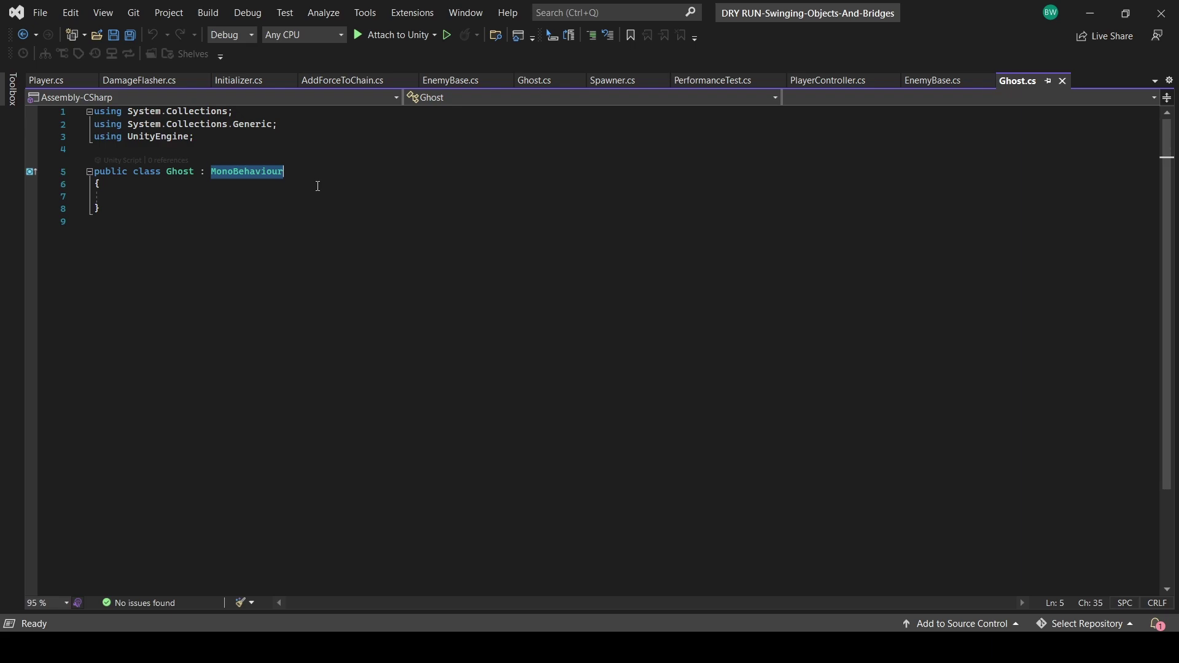
{"action": "type", "text": "Enem"}
{"action": "key", "text": "Tab"}
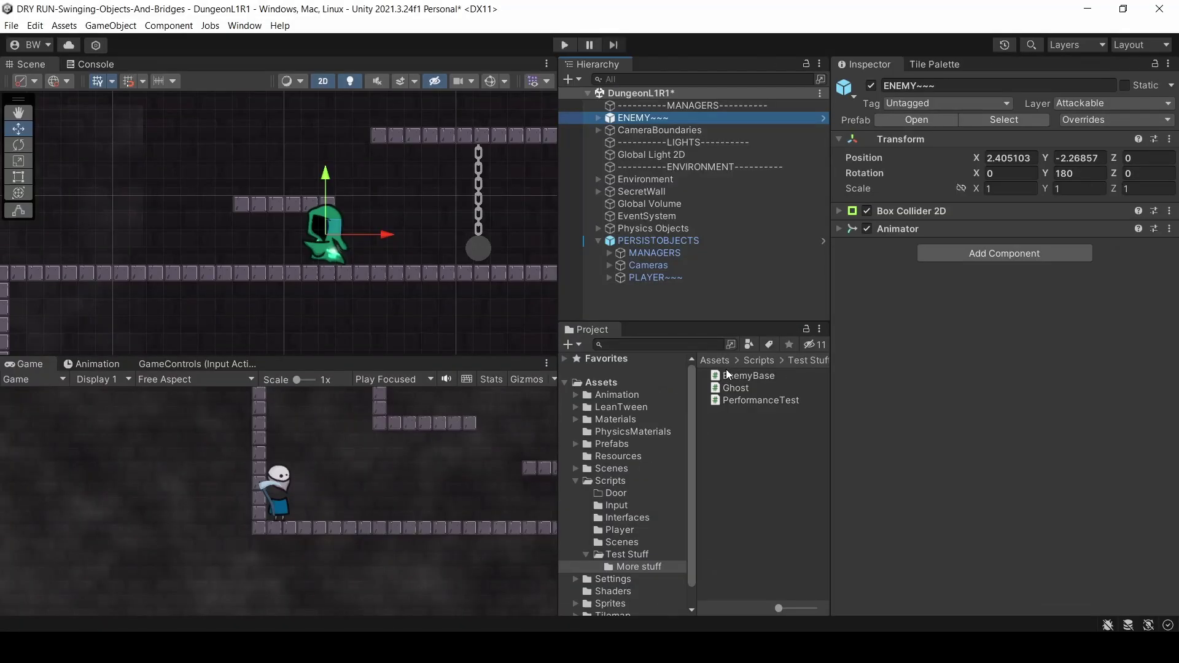
{"action": "left_click_drag", "start_coordinate": [735, 387], "coordinate": [918, 408]}
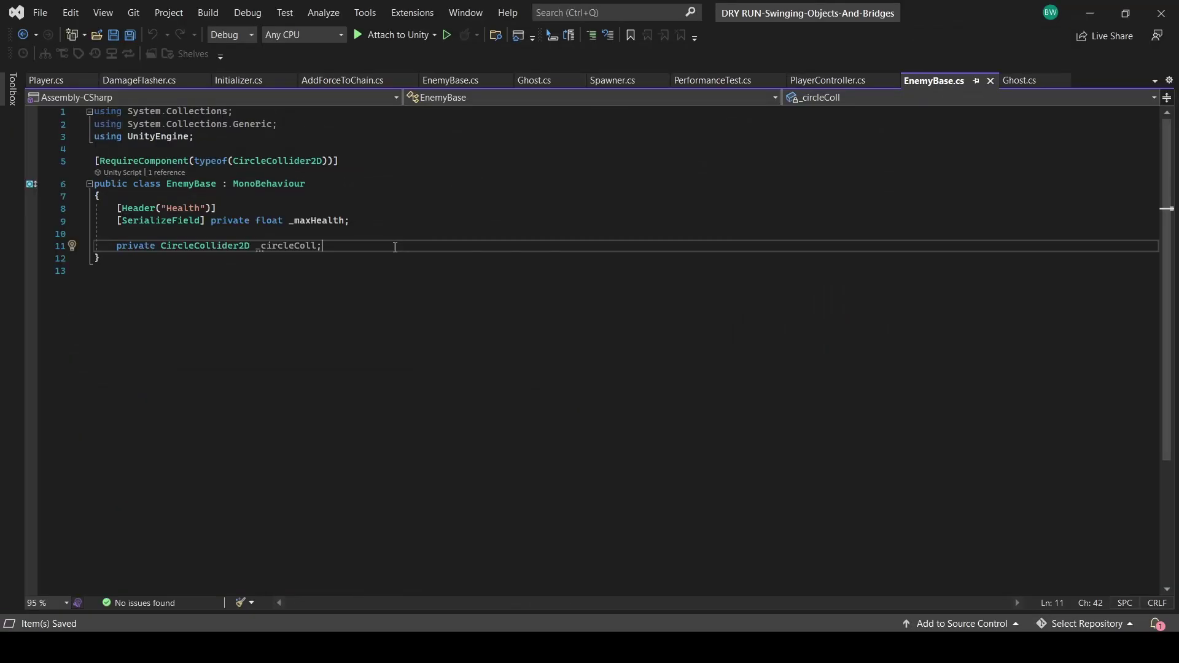
Step: Write a Reset() that gets the CircleCollider2D, sets isTrigger true, and starts a radius line; remove Ghost
{"action": "type", "text": "Reset"}
{"action": "key", "text": "Tab"}
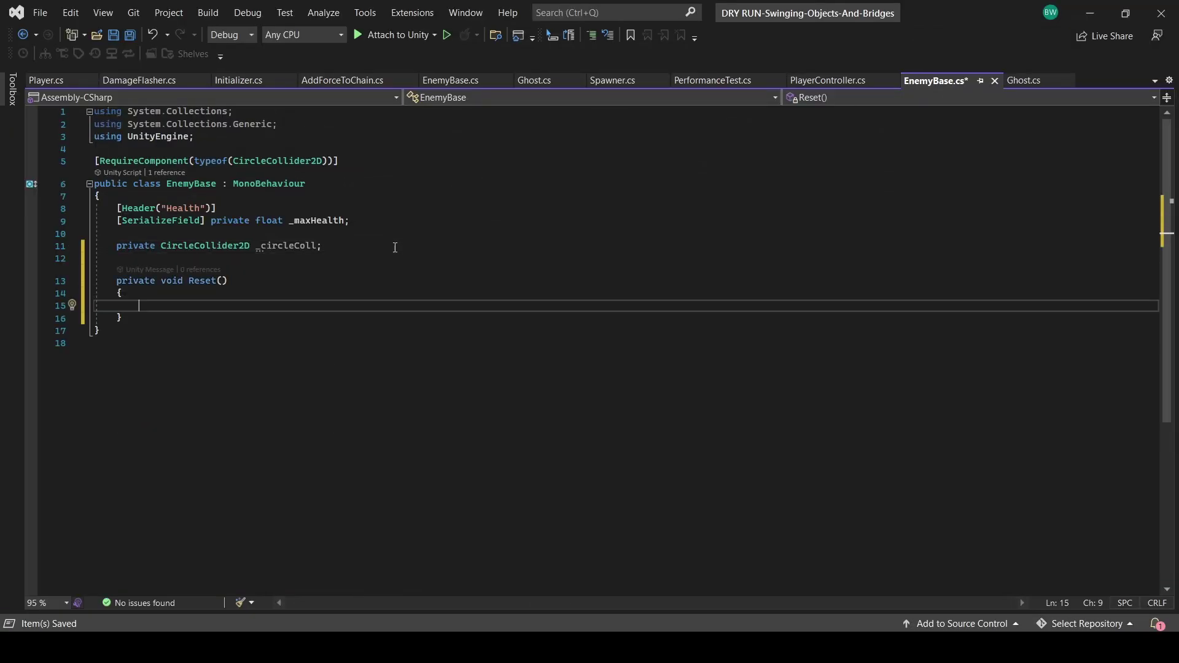
{"action": "right_click", "coordinate": [916, 389]}
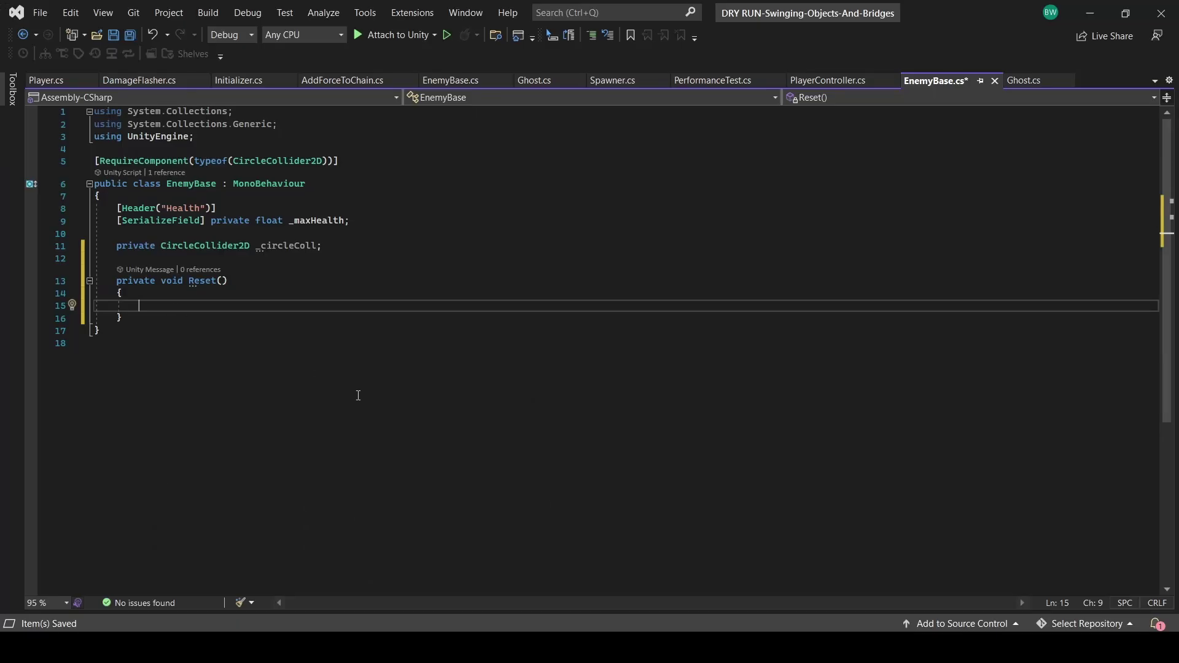
{"action": "type", "text": "_circleColl = GetComponent<CircleCollider2D>();"}
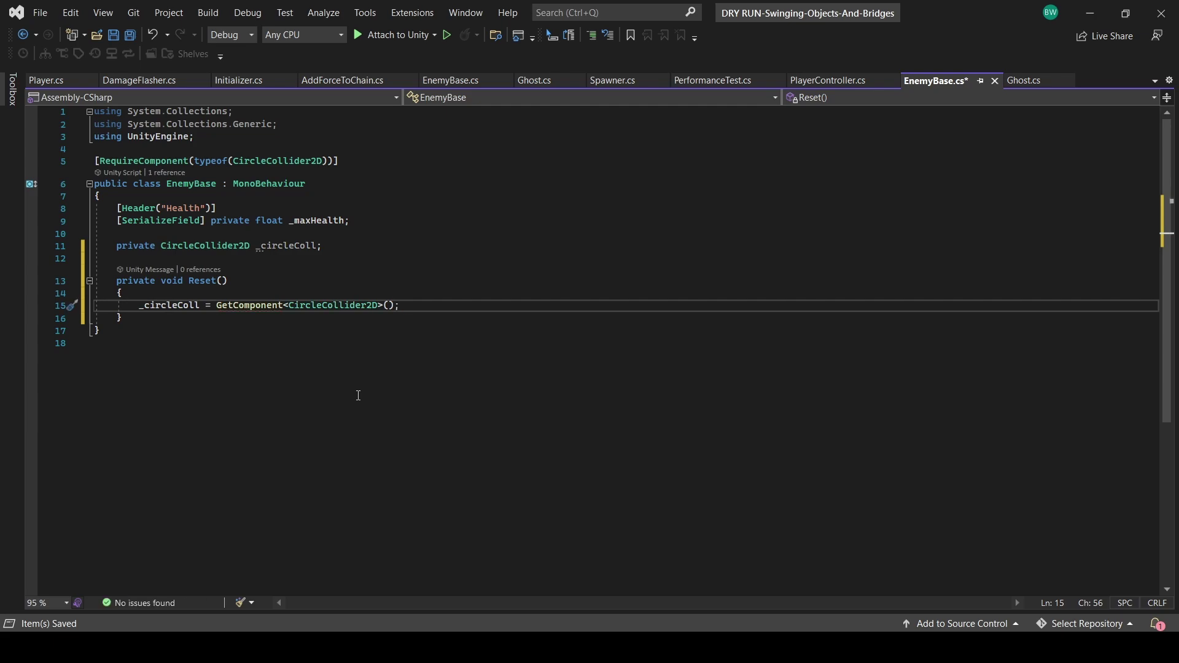
{"action": "key", "text": "Return"}
{"action": "type", "text": "_circleColl.isTrigger = true;"}
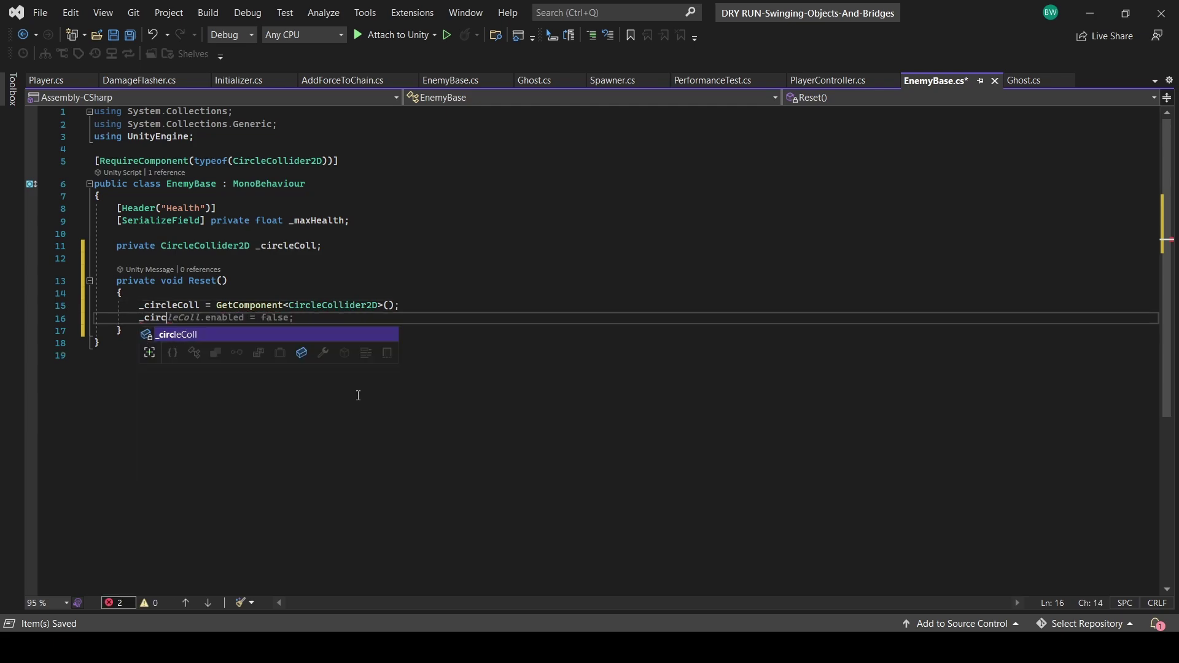
{"action": "key", "text": "Return"}
{"action": "type", "text": "_circleColl.radius = 3f;"}
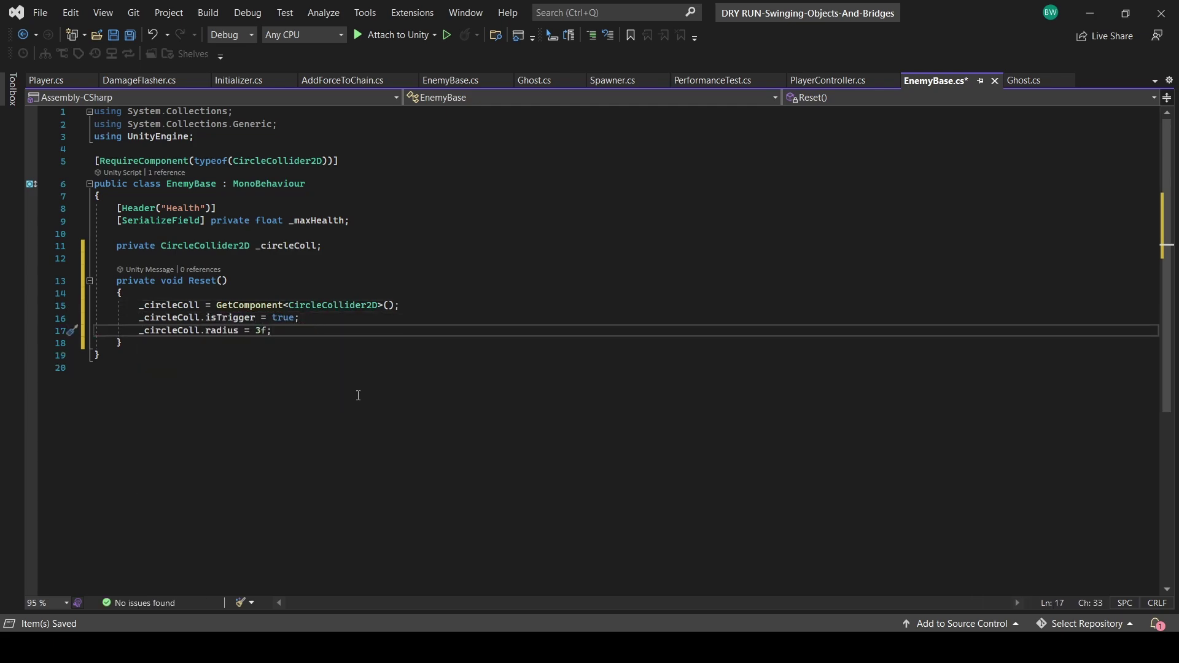
{"action": "key", "text": "alt+Tab"}
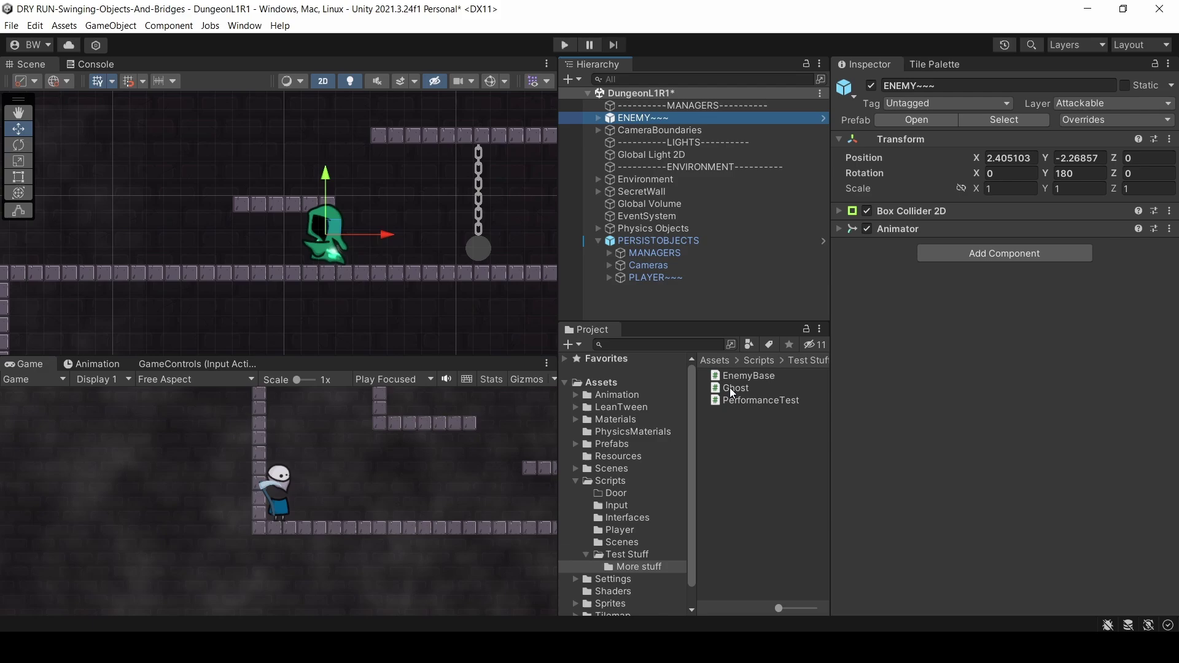
Step: Drag the Ghost script from the Project panel onto the ENEMY object's Inspector
{"action": "left_click_drag", "start_coordinate": [730, 388], "coordinate": [971, 403]}
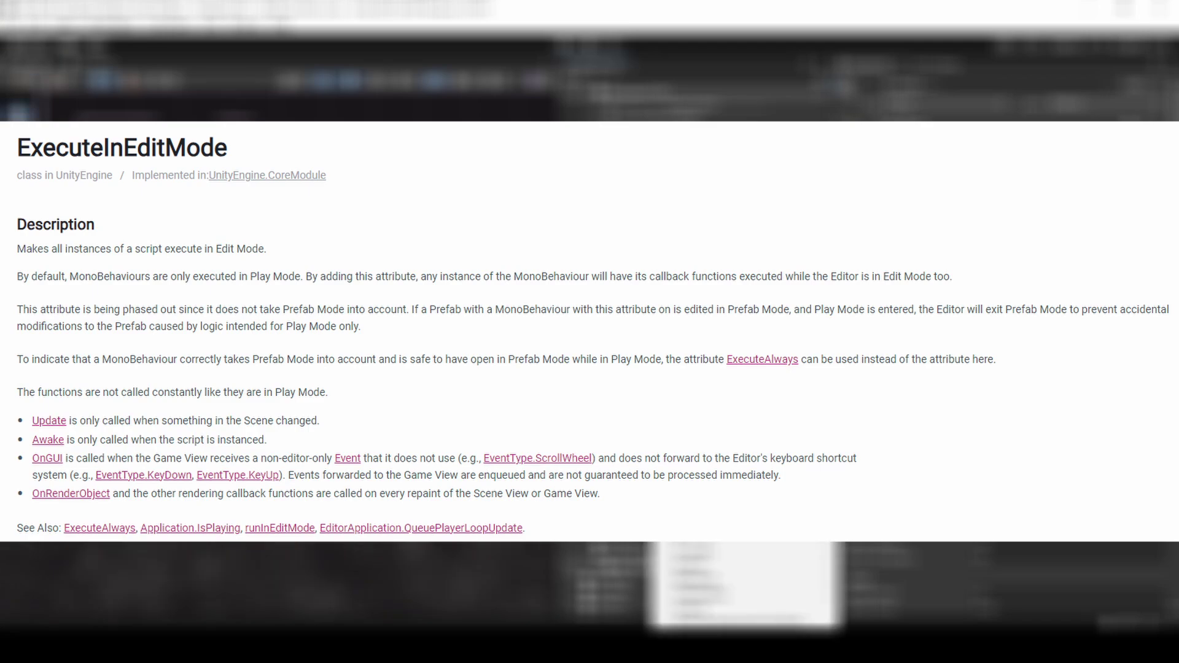
Step: Name the new empty object Spawner and move it to position 27.6, 21.1
{"action": "type", "text": "Spawner"}
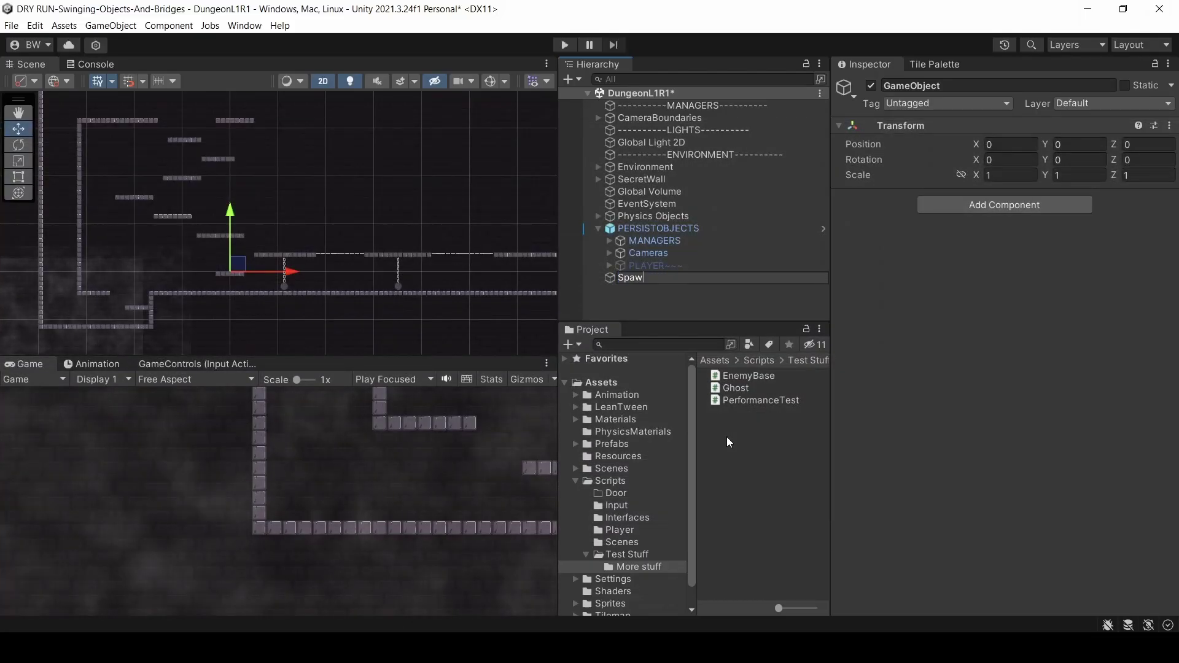
{"action": "key", "text": "Return"}
{"action": "left_click", "coordinate": [598, 229]}
{"action": "left_click_drag", "start_coordinate": [238, 264], "coordinate": [369, 162]}
Step: Create a C# script named Spawner and attach it to the Spawner object
{"action": "right_click", "coordinate": [757, 507]}
{"action": "mouse_move", "coordinate": [839, 158]}
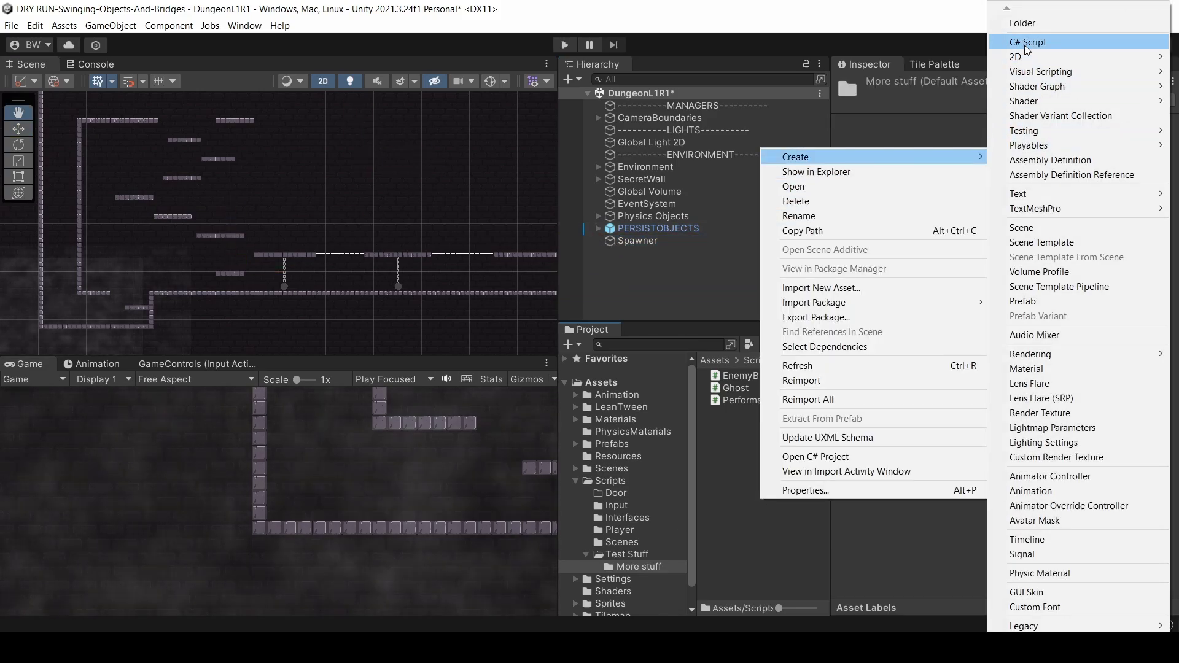
{"action": "left_click", "coordinate": [1013, 46]}
{"action": "type", "text": "Spawner"}
{"action": "left_click", "coordinate": [638, 240]}
{"action": "left_click_drag", "start_coordinate": [742, 412], "coordinate": [1014, 407]}
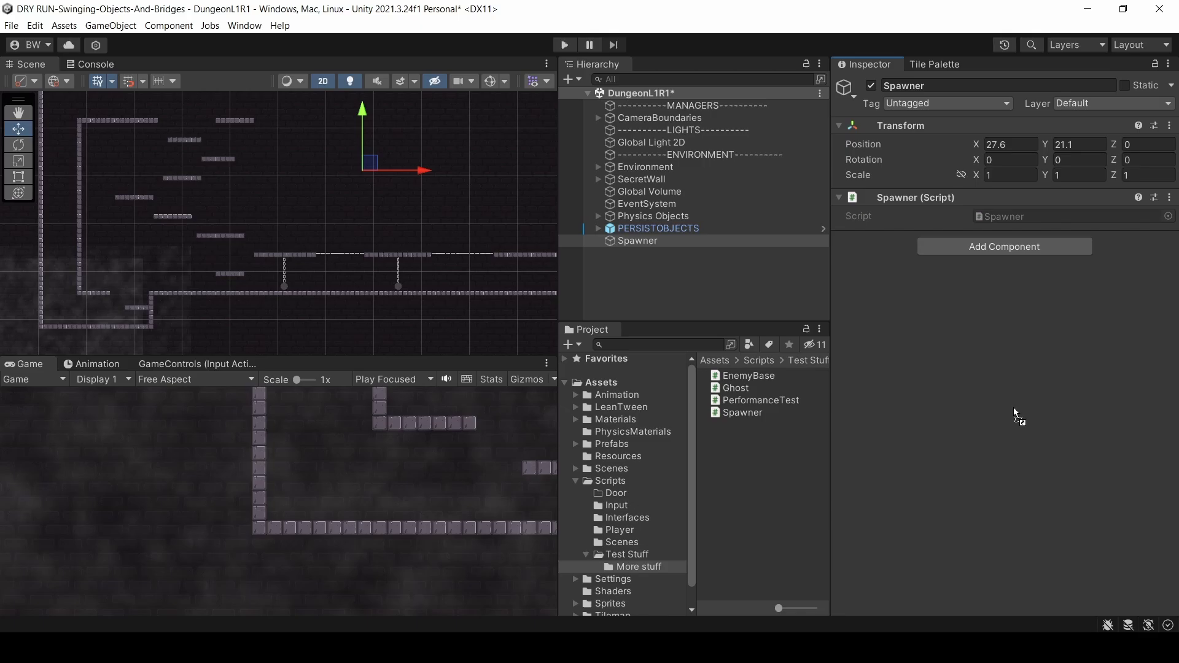
{"action": "double_click", "coordinate": [1005, 216]}
Step: Add the _objectToSpawn, _timeBetweenSpawns and _timer fields, plus Update() timer logic calling Instantiate
{"action": "key", "text": "Return"}
{"action": "type", "text": "[SerializeField] private GameObject _objectTo"}
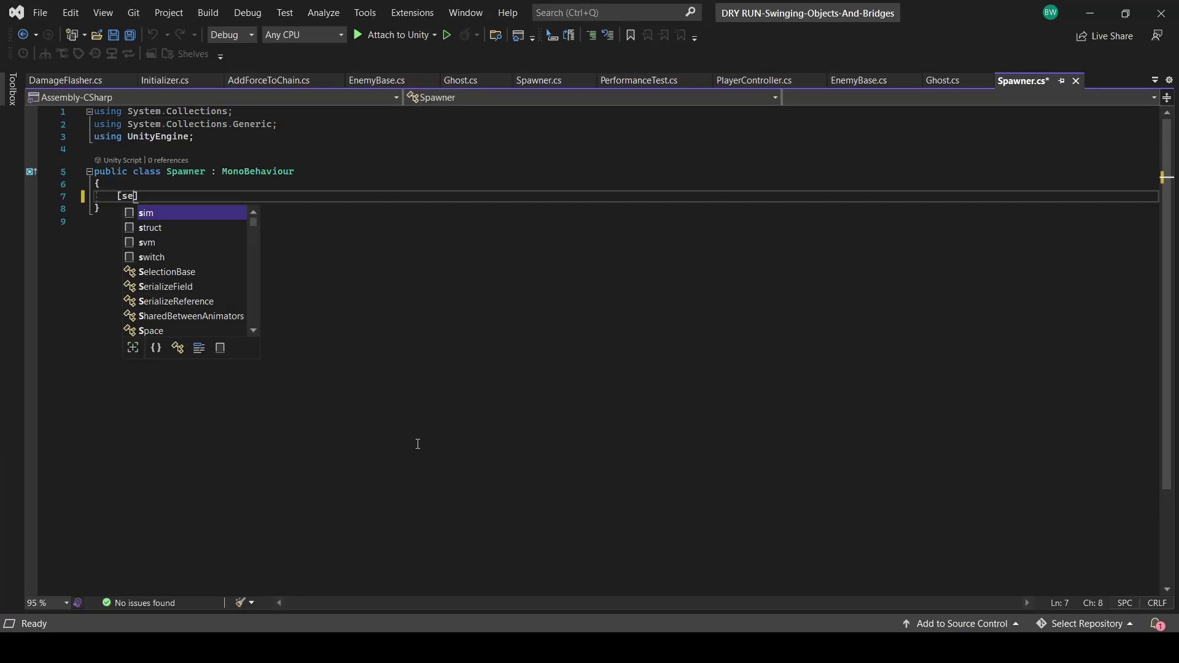
{"action": "type", "text": "Spawn;"}
{"action": "key", "text": "Return"}
{"action": "type", "text": "[SerializeField] private float _timeBetweenSpawns;"}
{"action": "key", "text": "Return"}
{"action": "key", "text": "Return"}
{"action": "type", "text": "private float _timer;"}
{"action": "key", "text": "Return"}
{"action": "key", "text": "Return"}
{"action": "type", "text": "private void Update()"}
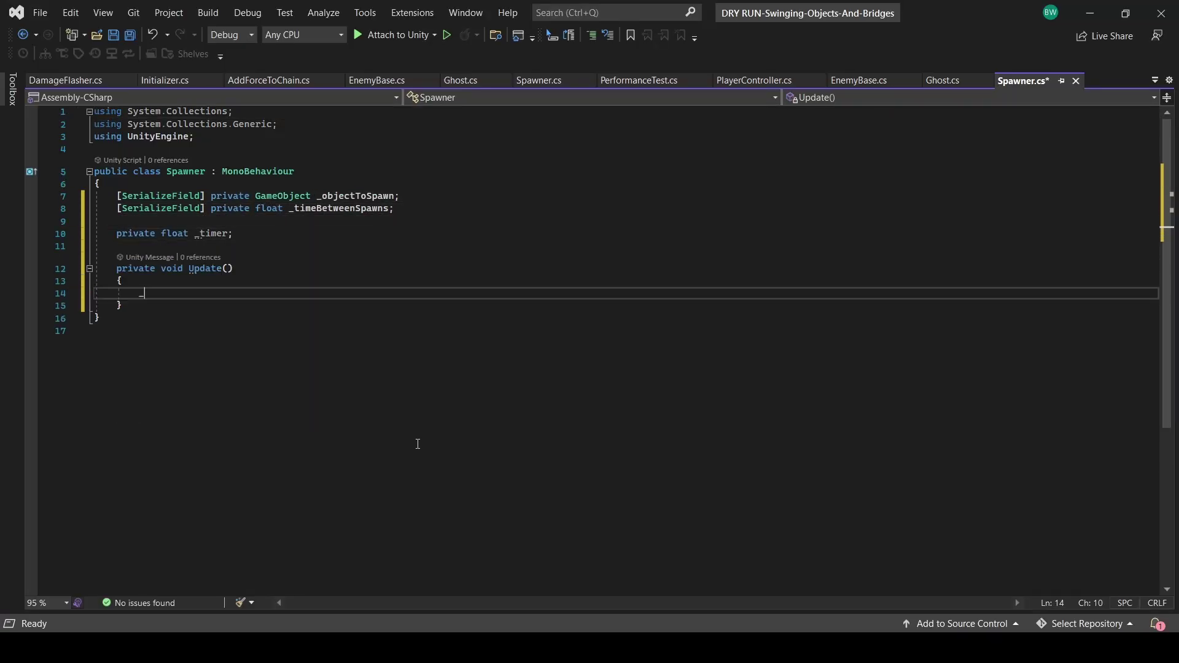
{"action": "type", "text": "     {         _timer += Time.deltaTime;          if (_timer >= _timeBetweenSpawns)         {             _timer = 0;             GameObject newSpawnedObj = Instantiate(_objectToSpawn, "}
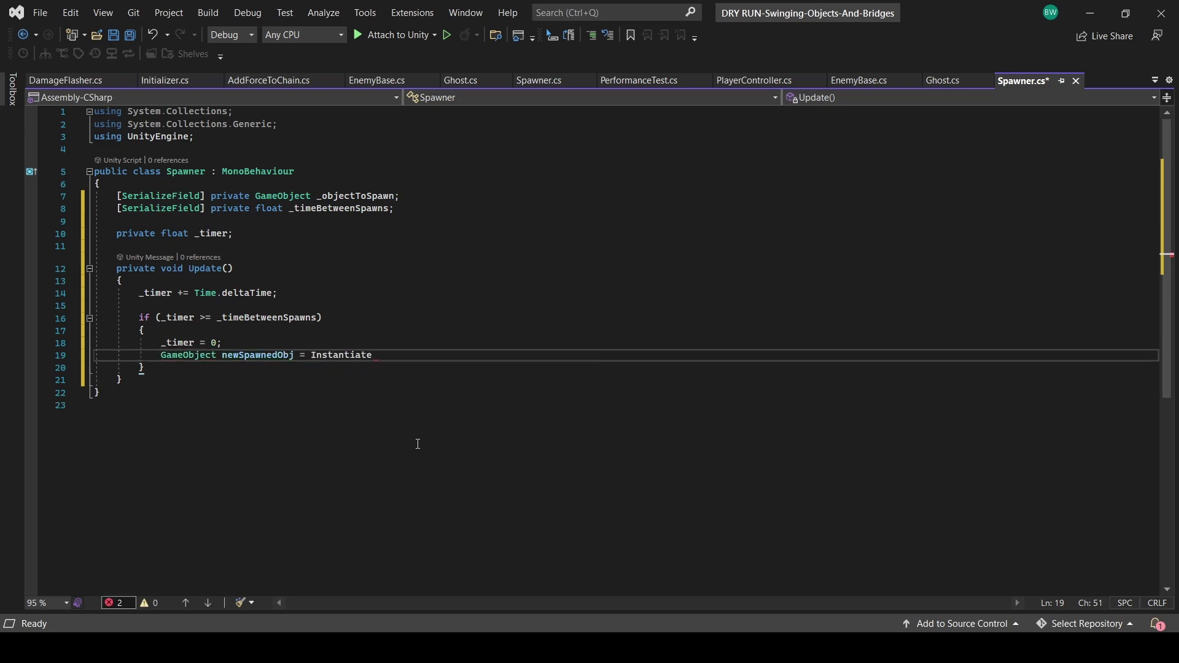
{"action": "type", "text": "transform.position, Quaternion.identity);"}
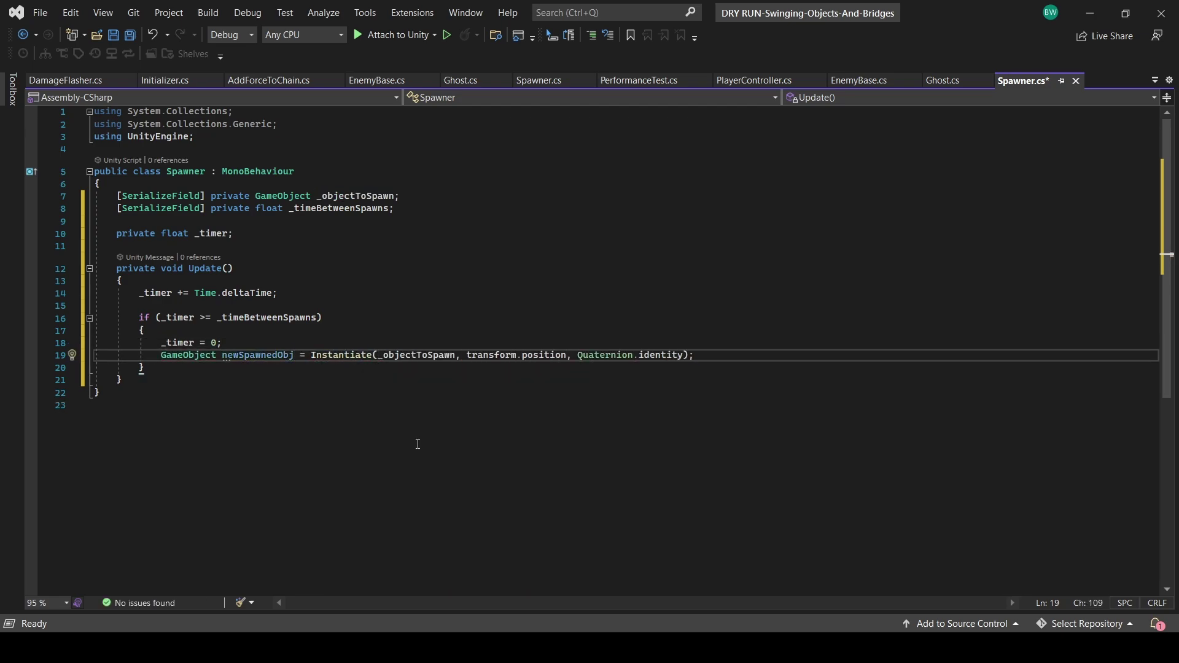
Step: Mark the Spawner class [ExecuteInEditMode], save the script, and return to Unity
{"action": "left_click", "coordinate": [326, 150]}
{"action": "key", "text": "Return"}
{"action": "type", "text": "[ExecuteInEditMode"}
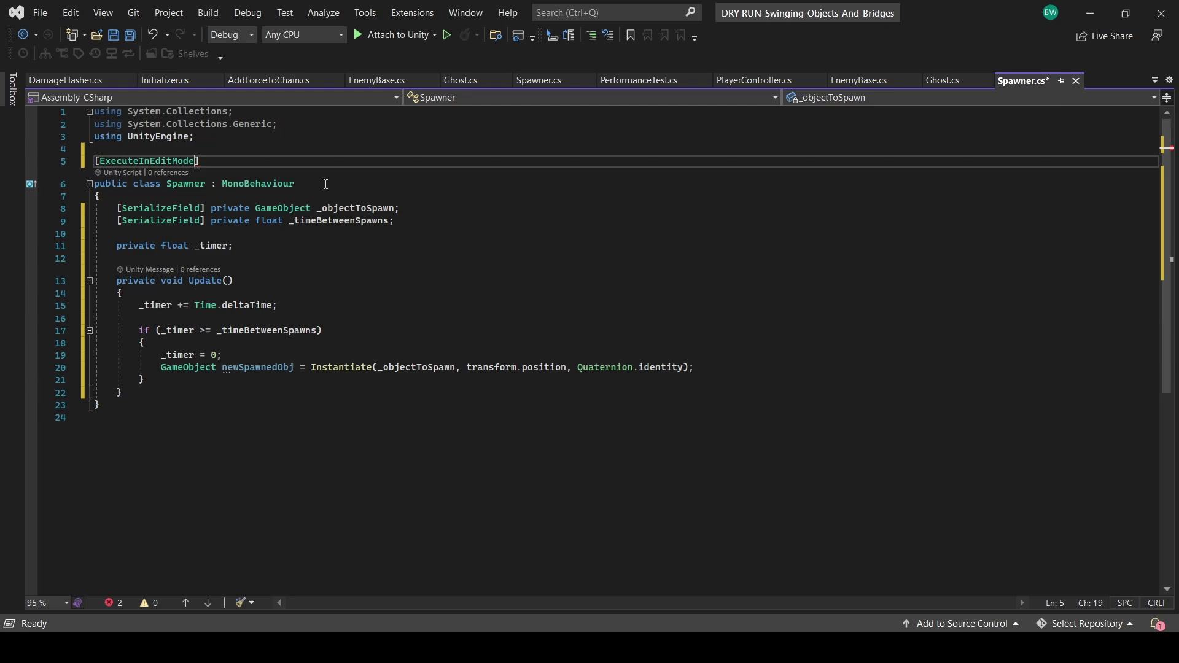
{"action": "key", "text": "ctrl+s"}
{"action": "key", "text": "alt+Tab"}
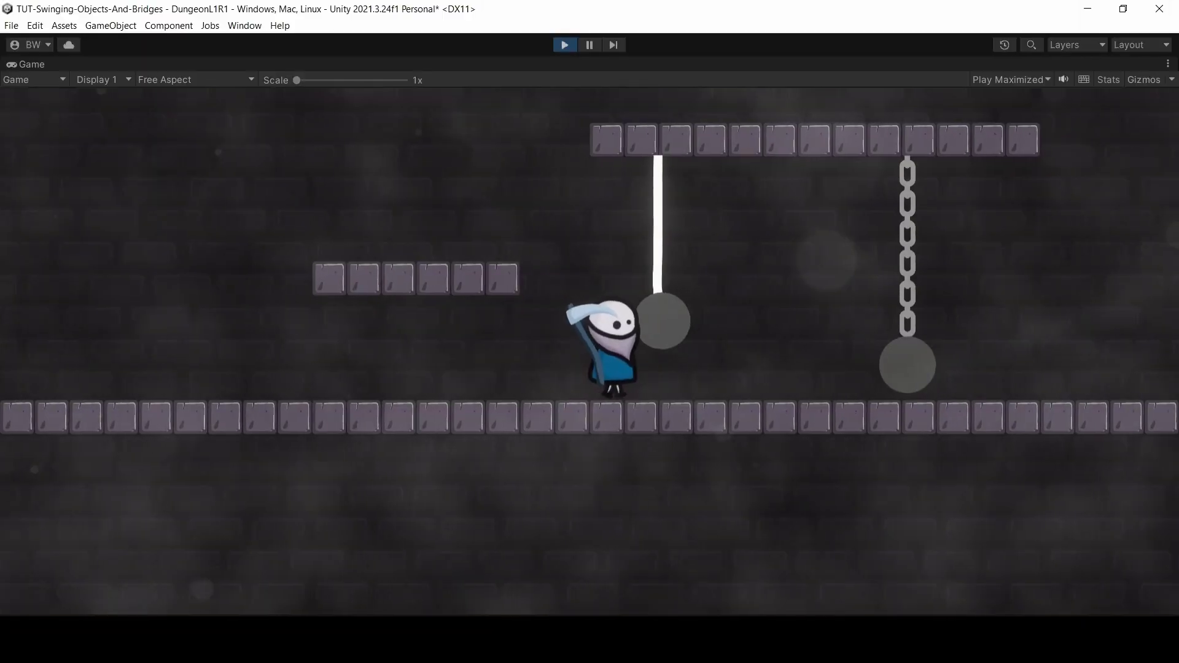
Step: Run and jump the character around the swinging chain and ball
{"action": "key", "text": "space"}
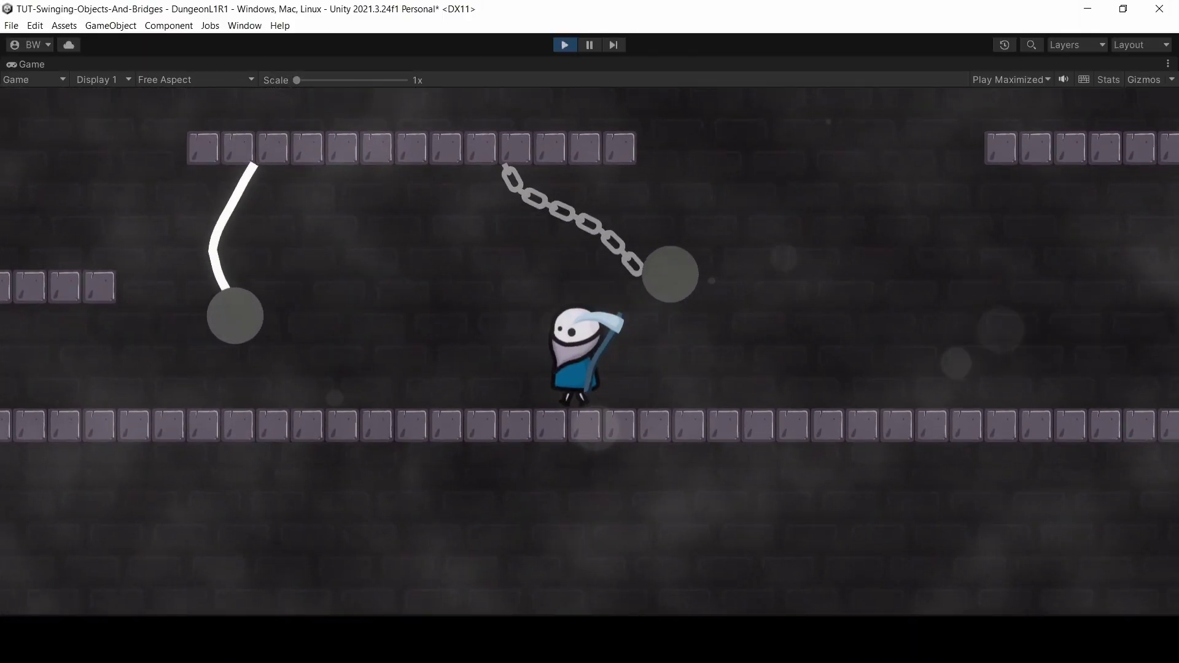
{"action": "key", "text": "space"}
{"action": "key", "text": "Left"}
{"action": "key", "text": "space"}
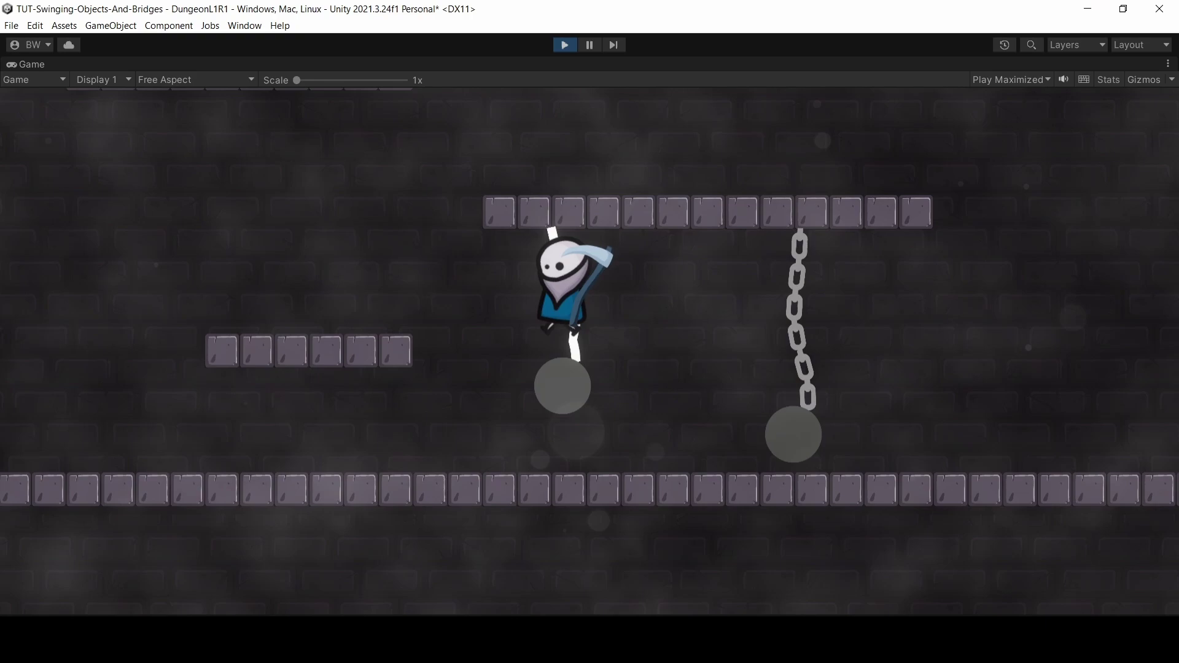
{"action": "key", "text": "space"}
{"action": "key", "text": "Left"}
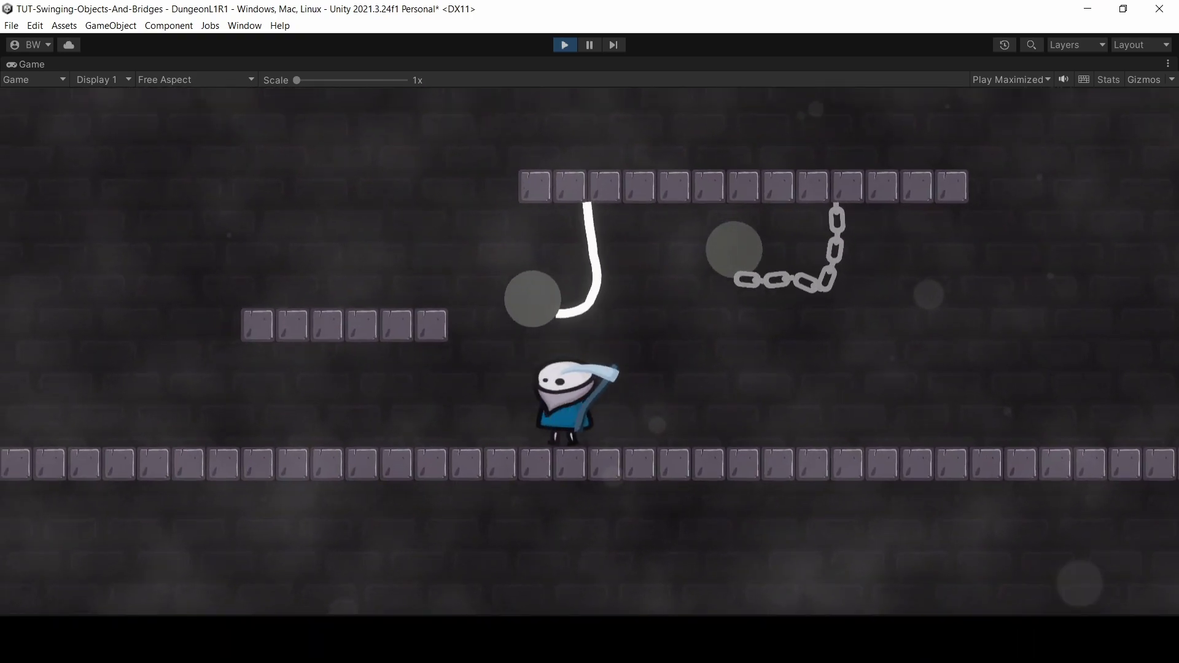
Step: Jump onto the raised and upper platforms, then run right onto the rope bridge
{"action": "key", "text": "space"}
{"action": "key", "text": "Right"}
{"action": "key", "text": "space"}
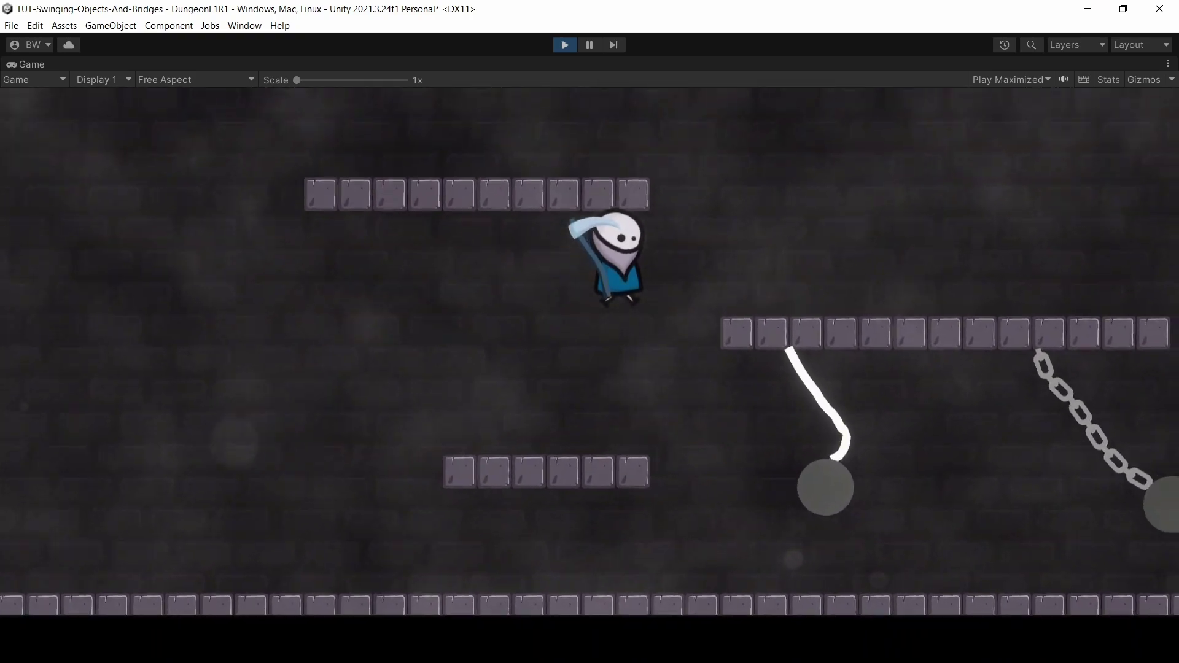
{"action": "key", "text": "space"}
{"action": "key", "text": "Right"}
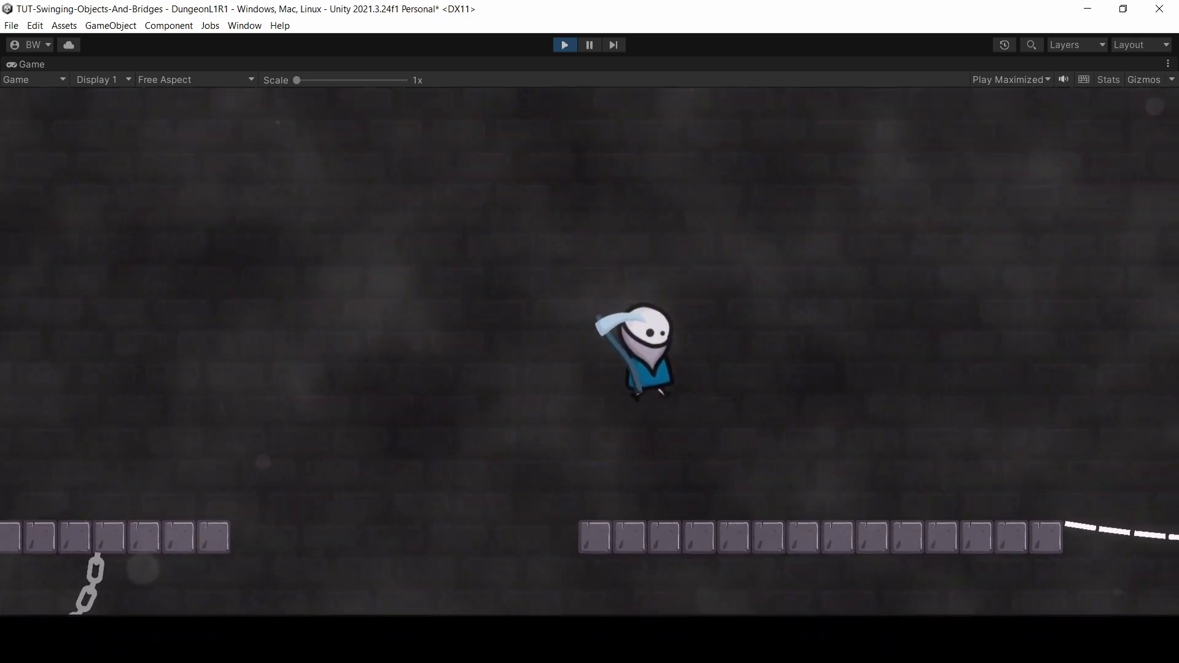